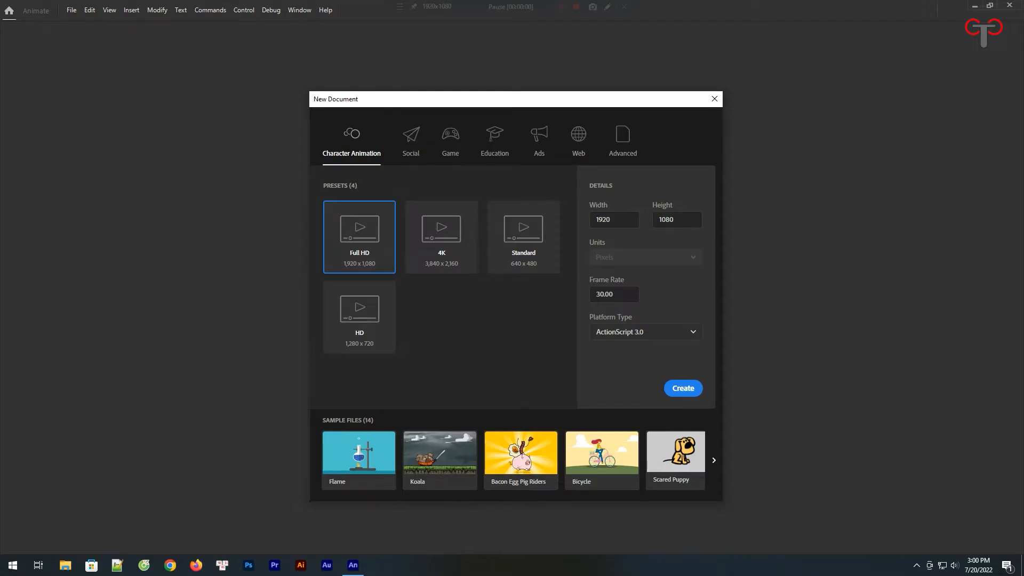
# Create a character animation document from the Full HD preset, 1920 × 1080 at 30 fps with ActionScript 3.0.
pyautogui.click(370, 241)
pyautogui.click(630, 224)
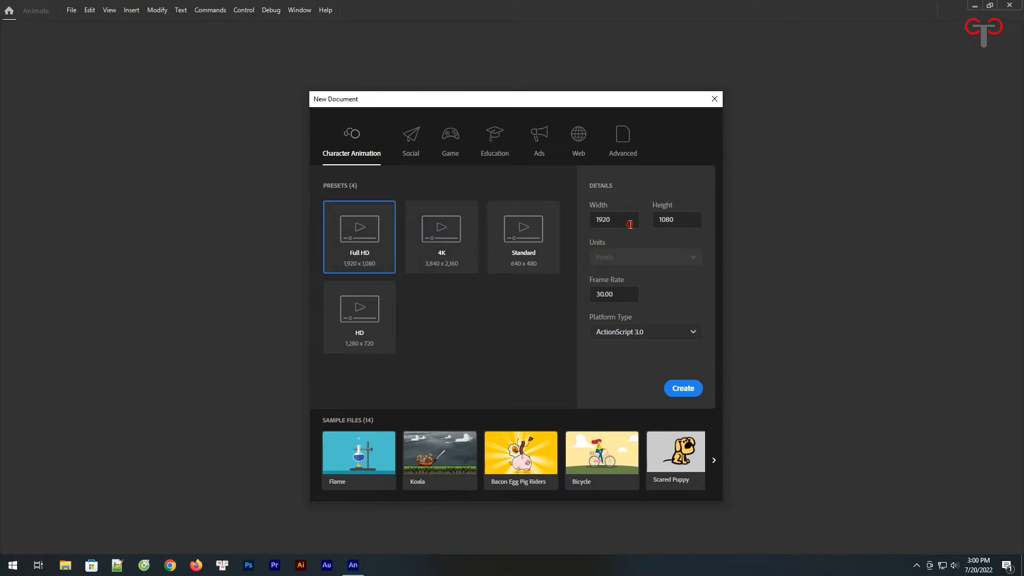
pyautogui.click(682, 388)
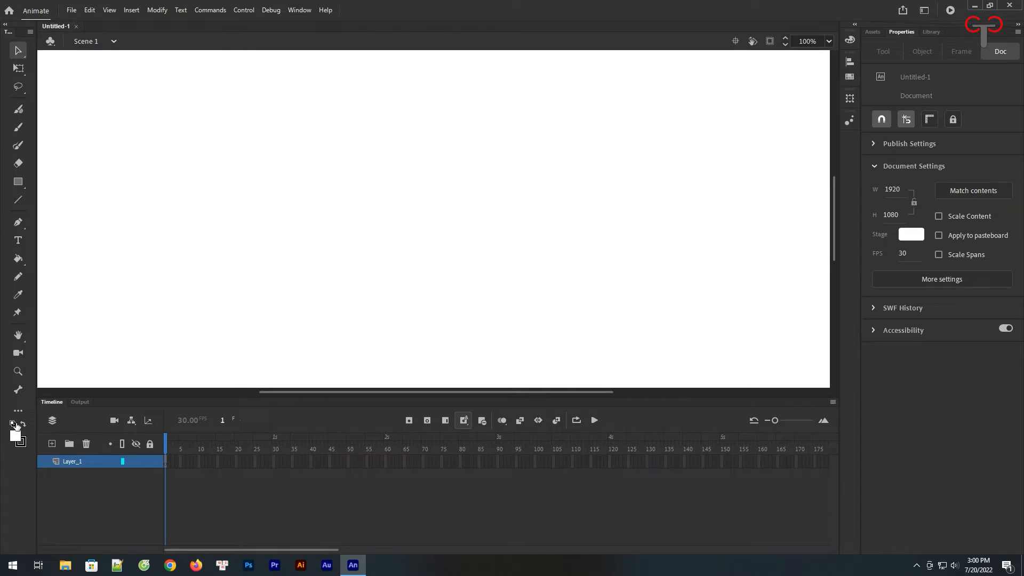
# Save the new document as flycam2 in the toonclassvideos folder, in Animate Document (*.fla) format.
pyautogui.click(829, 41)
pyautogui.click(854, 56)
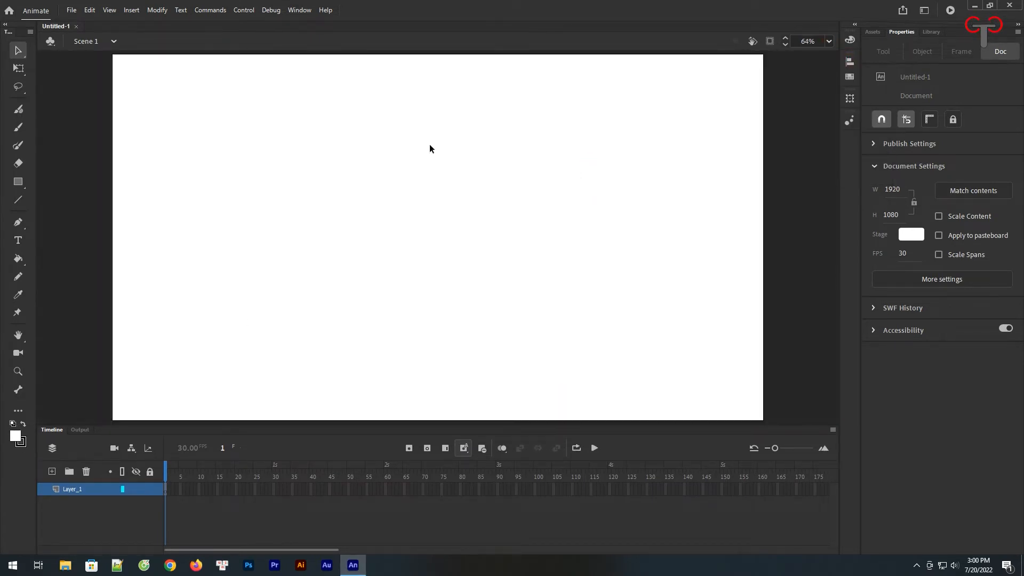
pyautogui.click(70, 10)
pyautogui.click(112, 107)
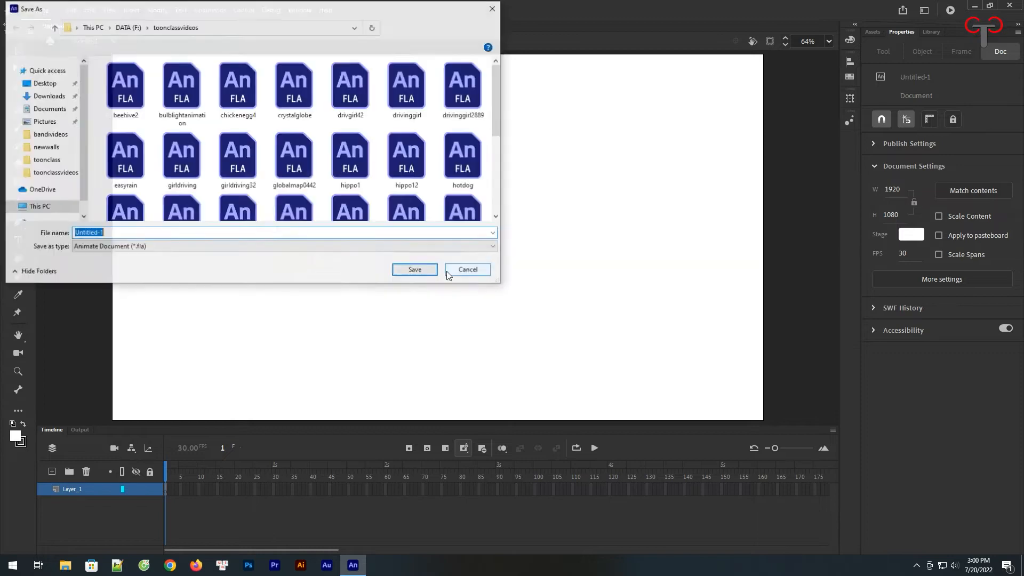
pyautogui.write('flycam')
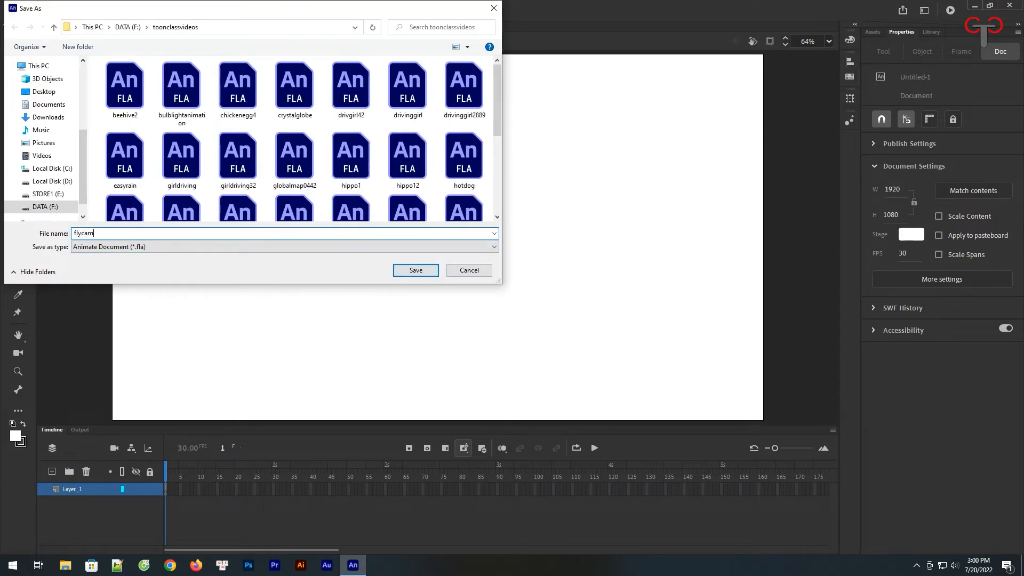
pyautogui.click(416, 271)
pyautogui.click(428, 270)
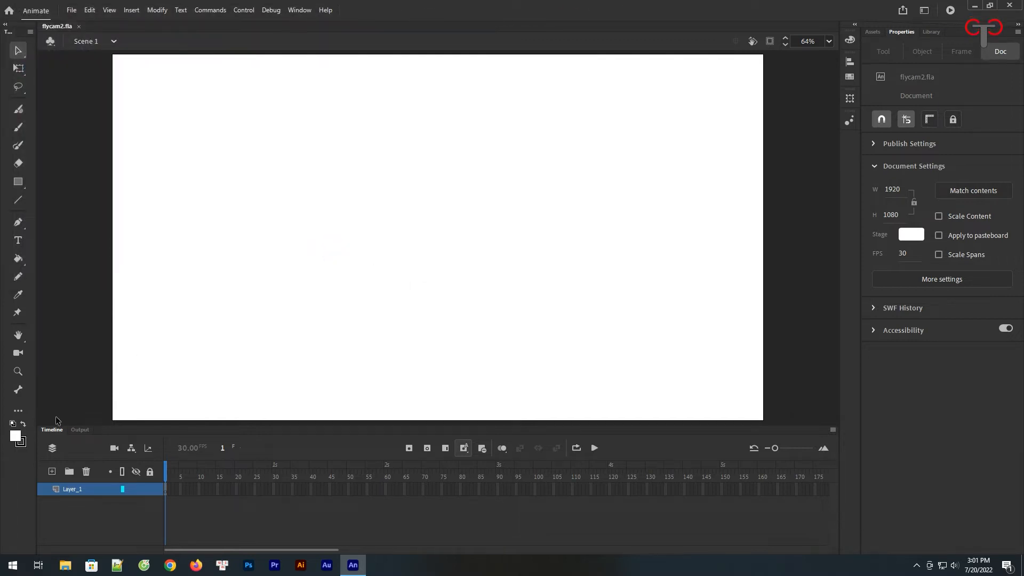
# Set the fill colour to dark grey #666666 and enable object drawing mode for the Rectangle tool.
pyautogui.click(15, 436)
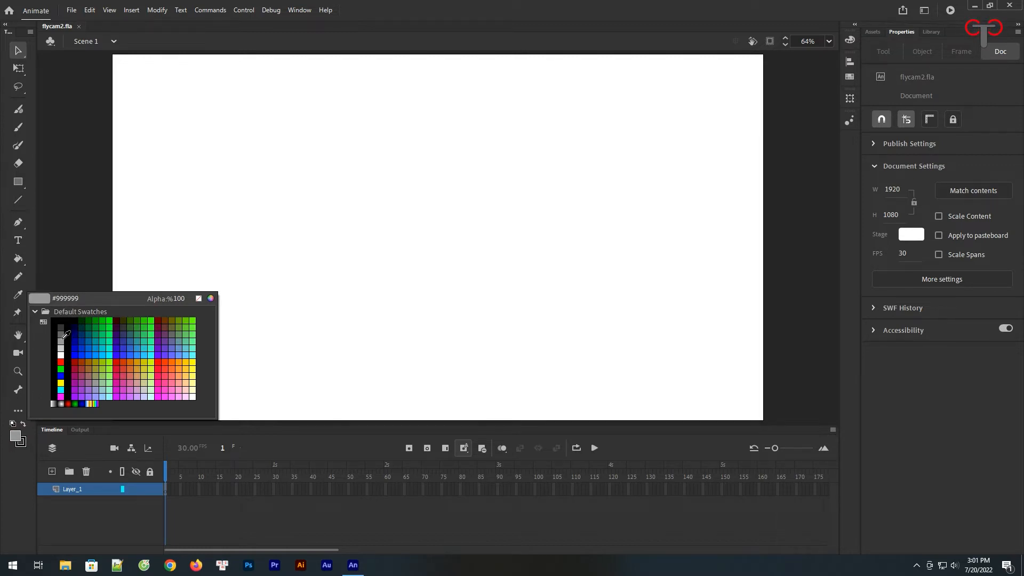
pyautogui.click(62, 333)
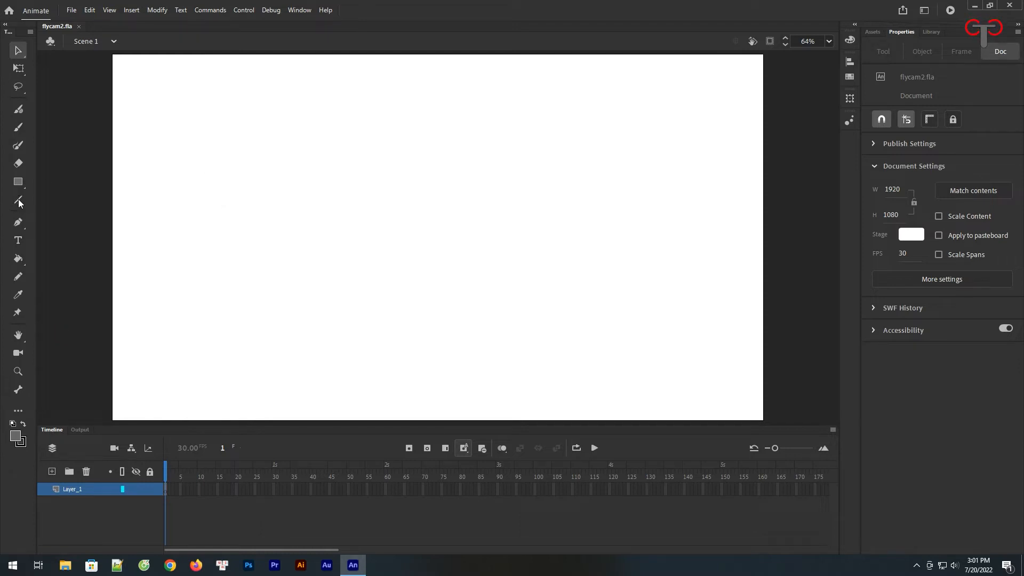
pyautogui.click(18, 182)
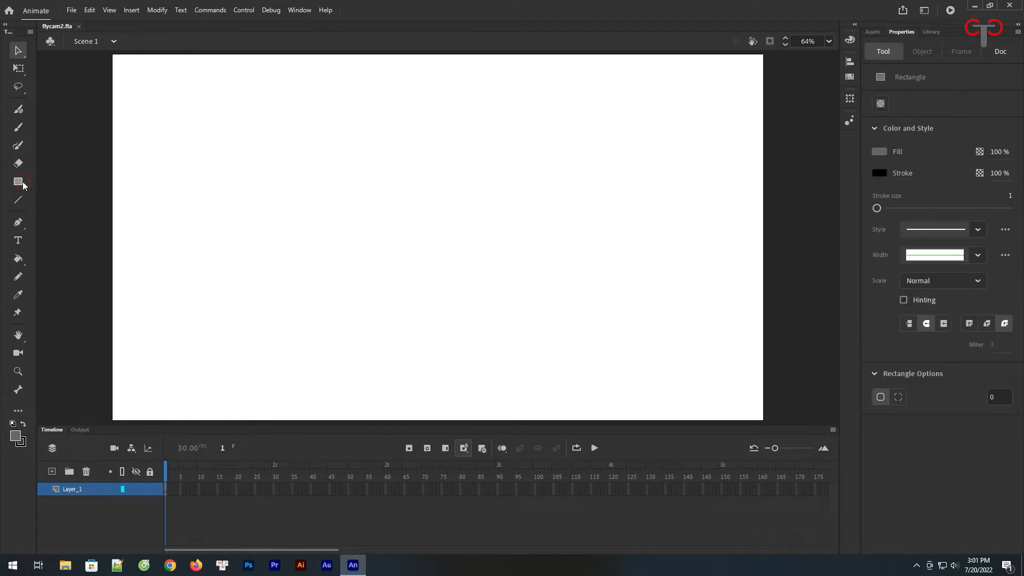
pyautogui.click(19, 459)
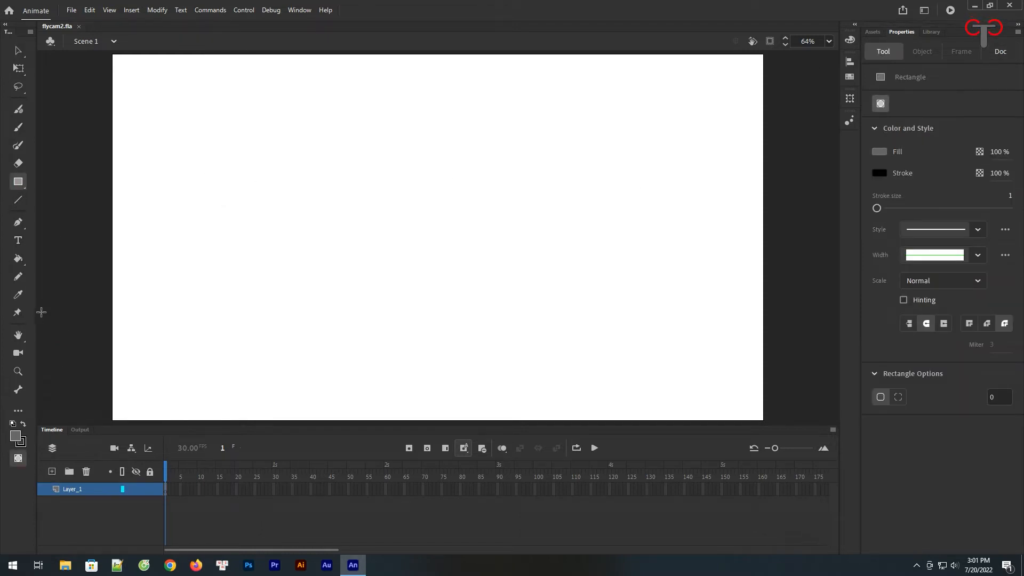
pyautogui.moveTo(350, 159); pyautogui.dragTo(492, 265)
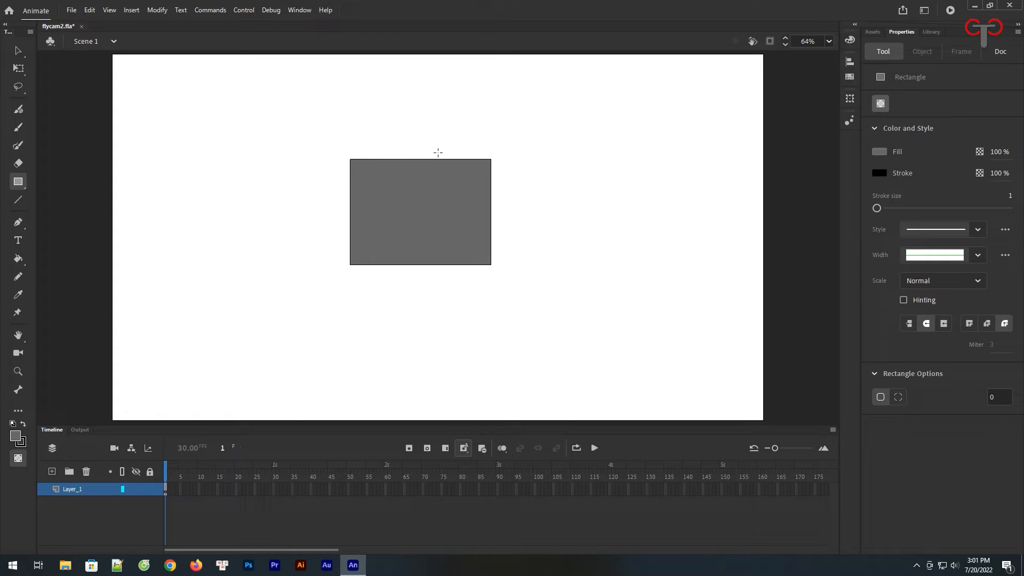
pyautogui.click(18, 50)
pyautogui.moveTo(492, 163); pyautogui.dragTo(473, 160)
pyautogui.hotkey('ctrl', 'z')
pyautogui.click(417, 184)
pyautogui.press('Delete')
# Draw a rectangle primitive about 464 × 321 px near the stage centre and round its corners to a radius of about 102.
pyautogui.click(18, 181)
pyautogui.click(58, 198)
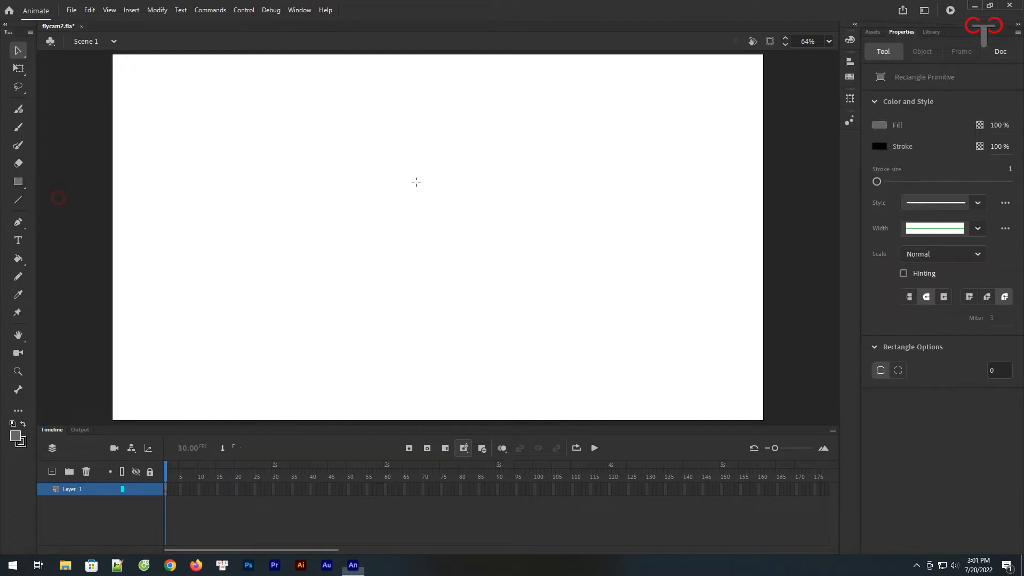
pyautogui.moveTo(335, 159); pyautogui.dragTo(492, 268)
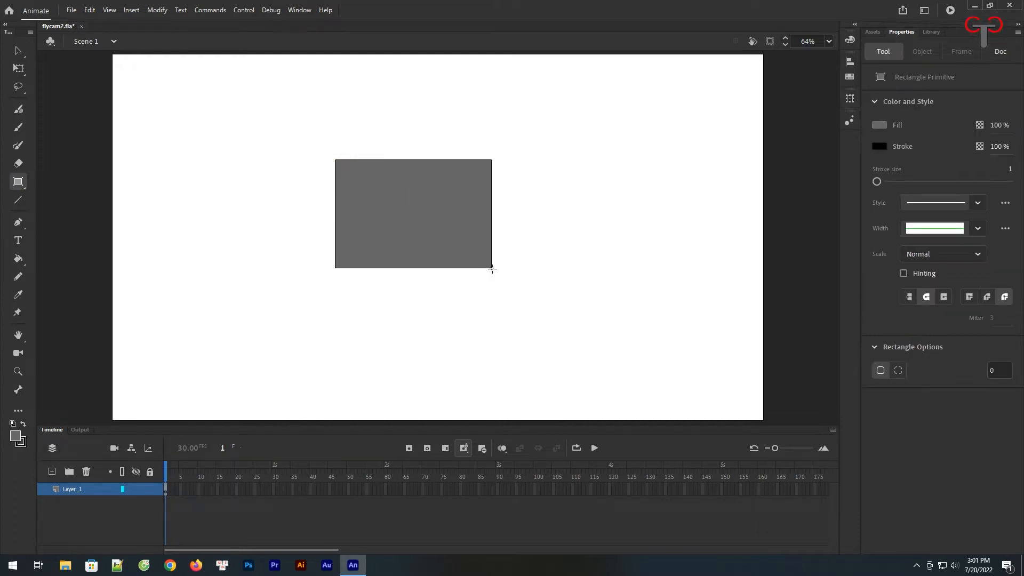
pyautogui.press('v')
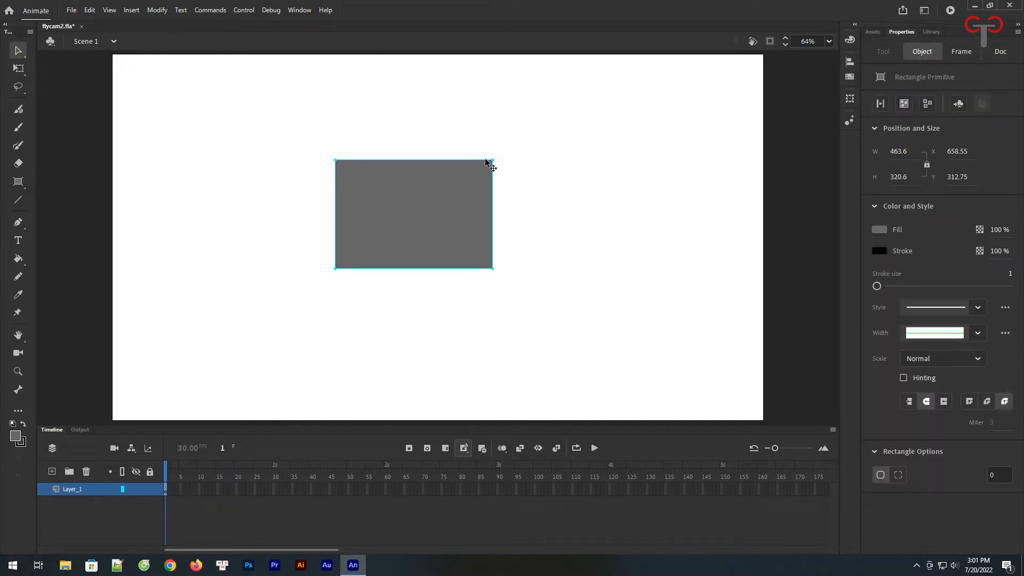
pyautogui.moveTo(490, 160); pyautogui.dragTo(458, 164)
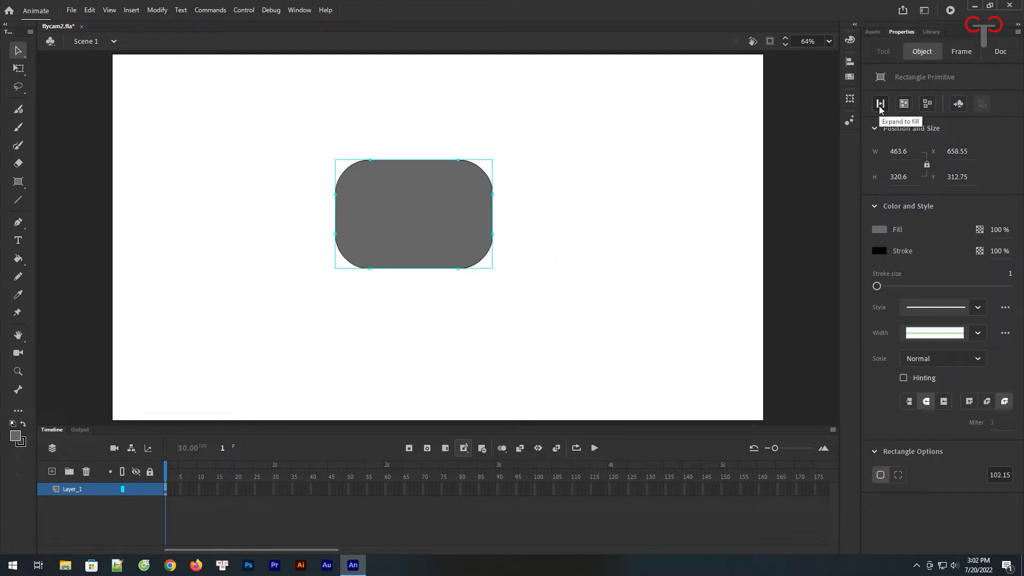
# Break the rounded rectangle apart and distort it so its lower end tapers evenly, about 401 px wide overall.
pyautogui.hotkey('ctrl', 'b')
pyautogui.click(19, 69)
pyautogui.click(18, 458)
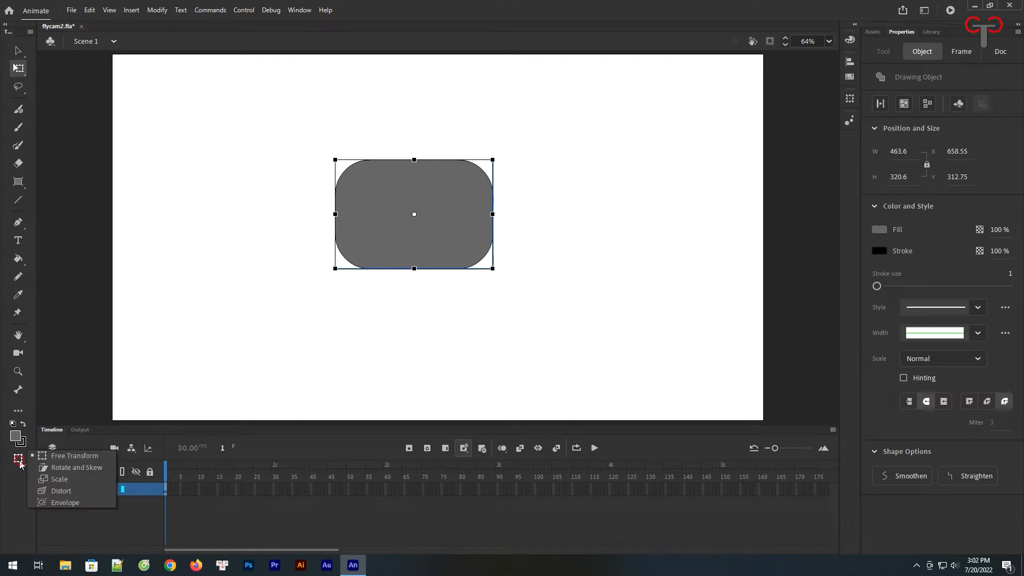
pyautogui.click(58, 491)
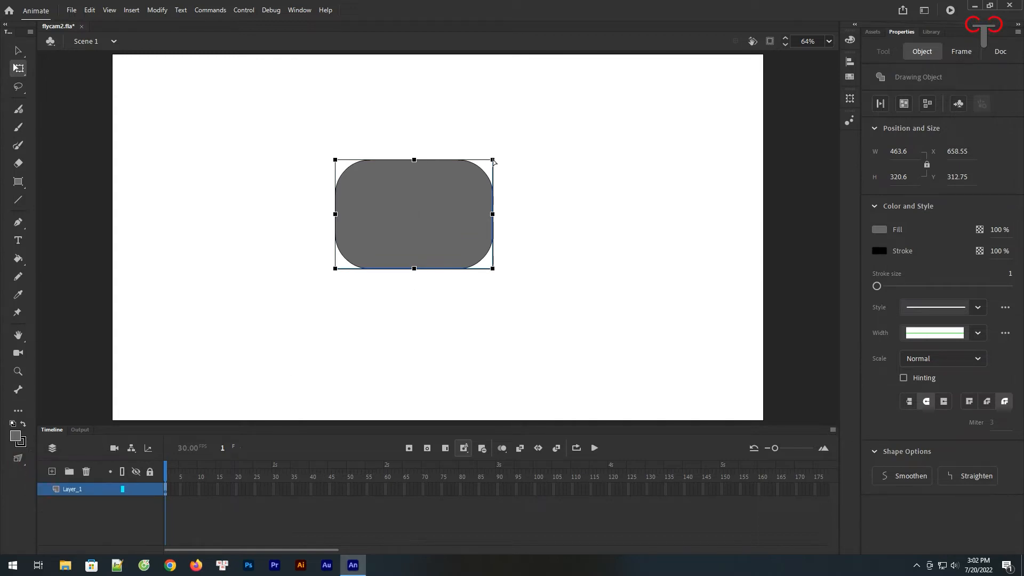
pyautogui.moveTo(493, 272); pyautogui.dragTo(463, 269)
pyautogui.click(540, 215)
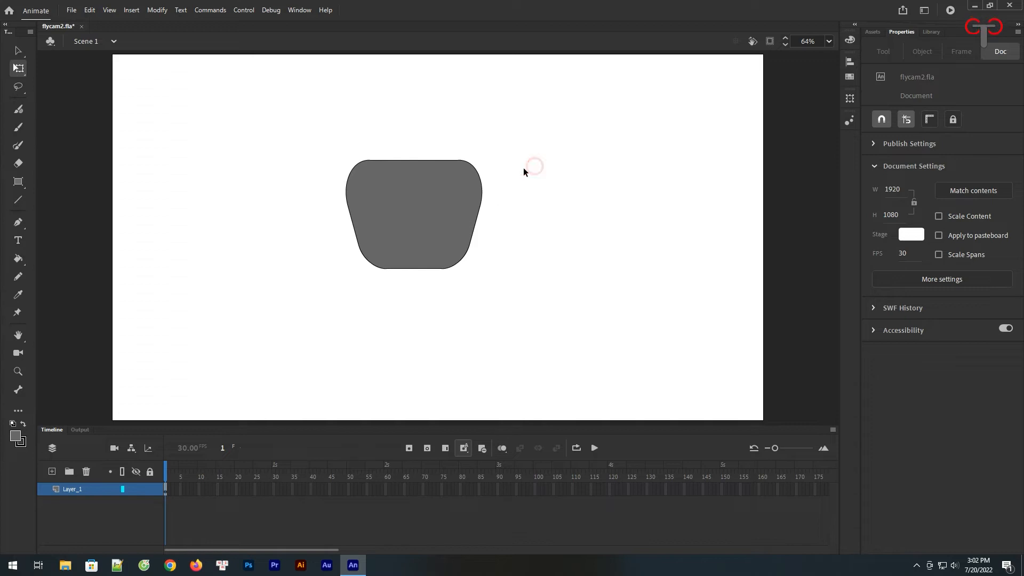
# Select the tapered body shape and rename its layer to flycam.
pyautogui.click(17, 51)
pyautogui.hotkey('ctrl', 'a')
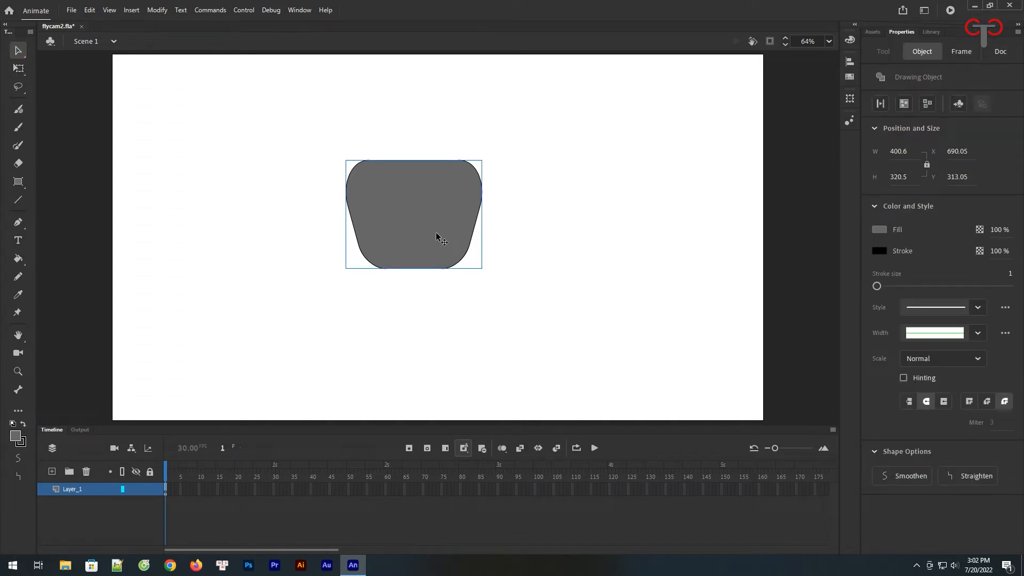
pyautogui.doubleClick(76, 489)
pyautogui.write('flycam')
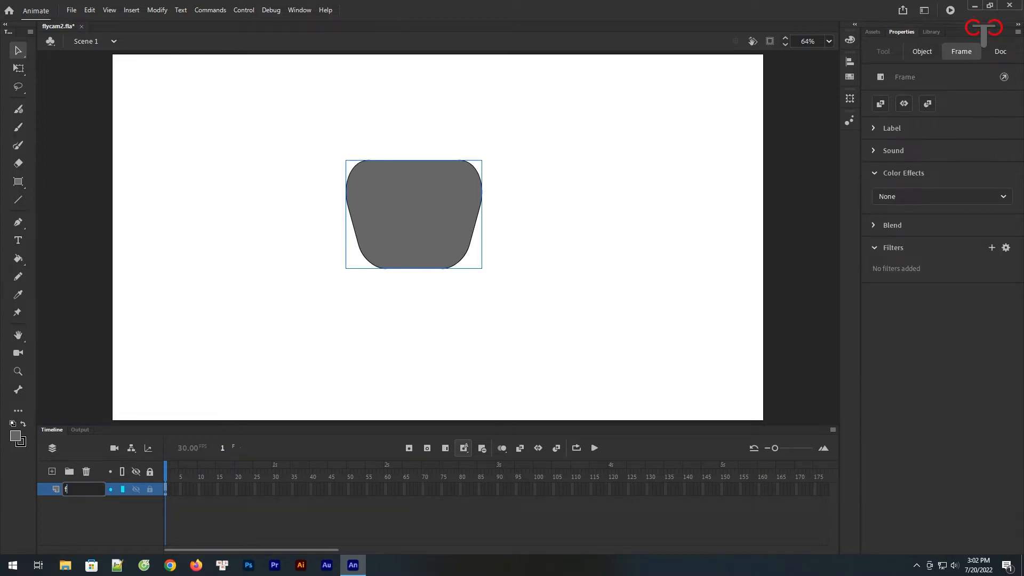
# Convert the body shape to a Graphic symbol named flycam.
pyautogui.rightClick(430, 215)
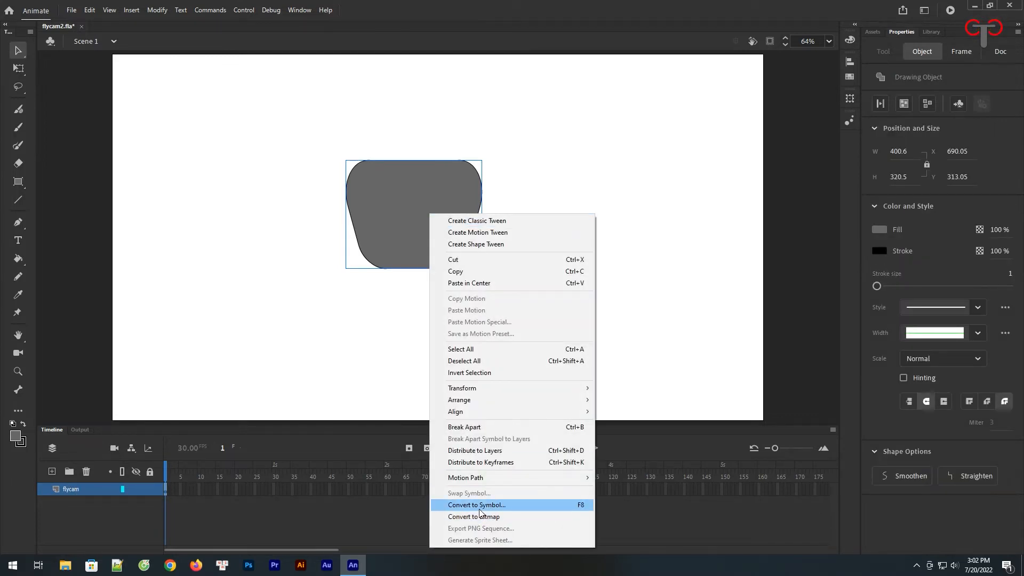
pyautogui.click(479, 507)
pyautogui.write('flycam')
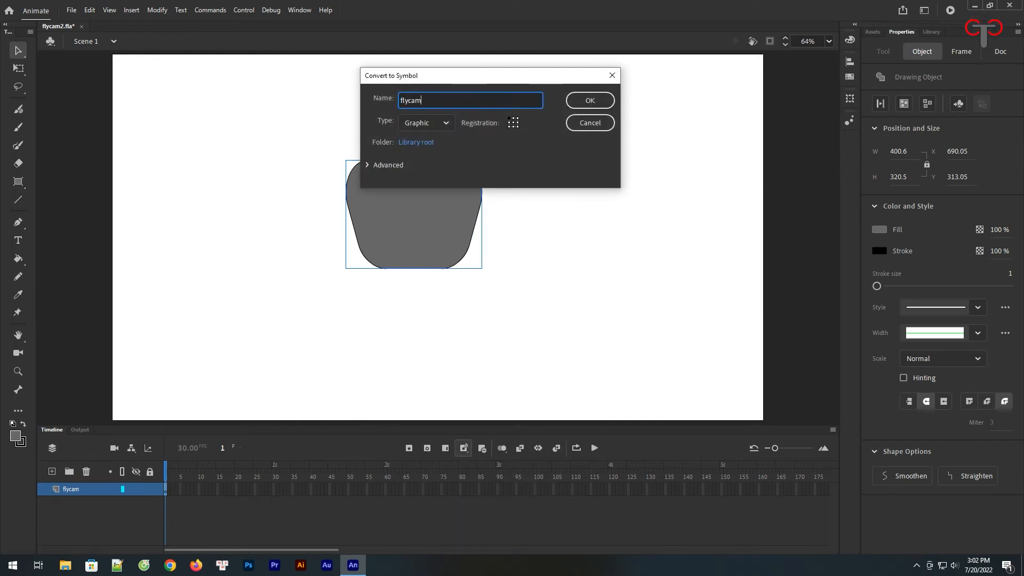
pyautogui.press('Return')
# Inside the flycam symbol, draw a circle about 160 px wide with stroke size 5 on the middle of the body.
pyautogui.doubleClick(446, 212)
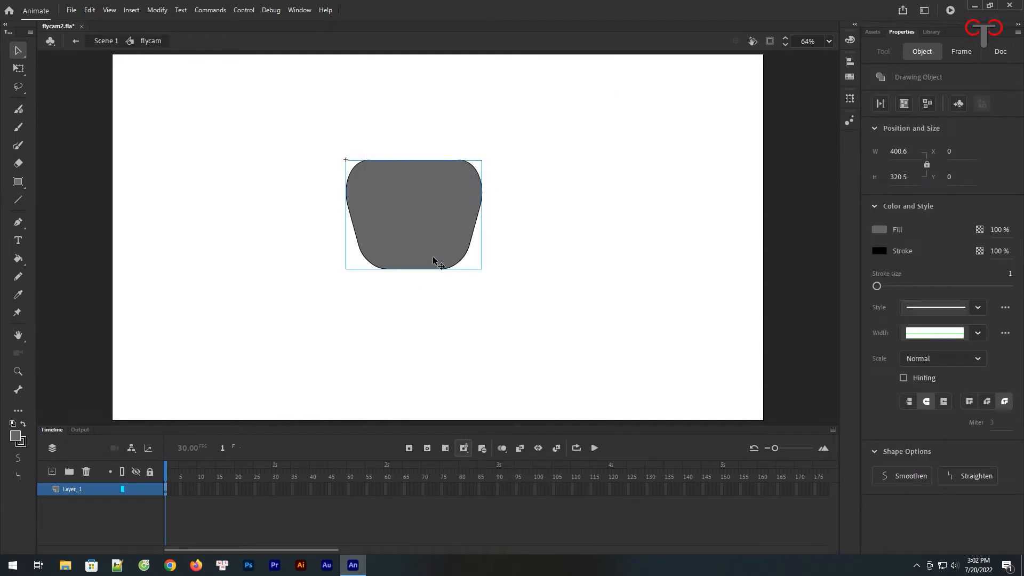
pyautogui.click(17, 183)
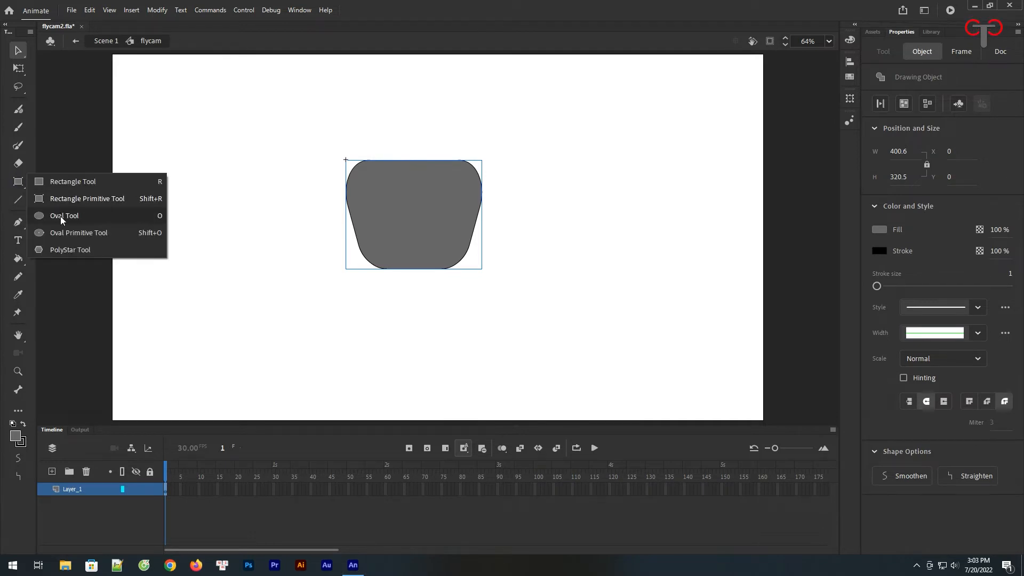
pyautogui.click(64, 216)
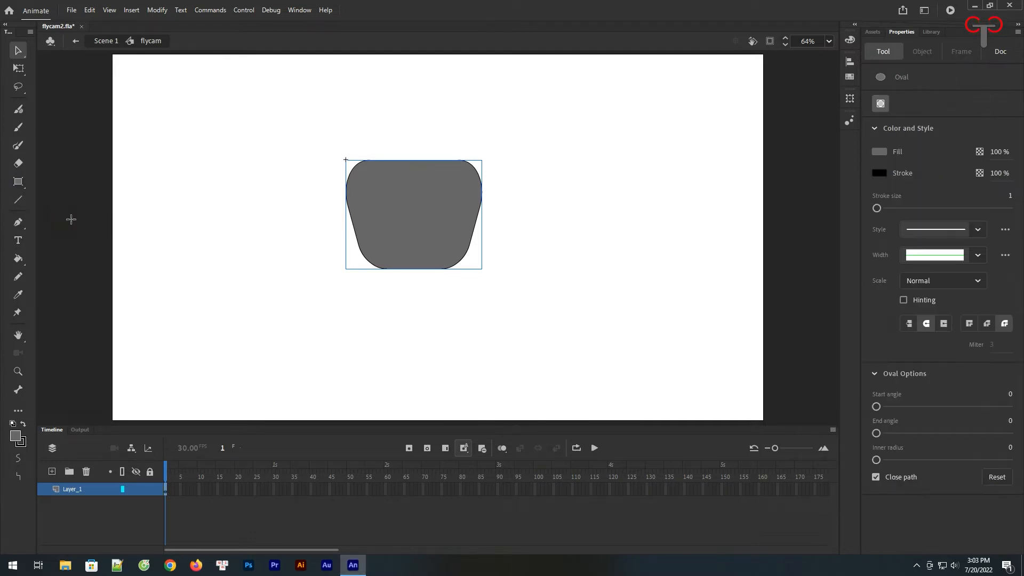
pyautogui.click(1009, 196)
pyautogui.click(946, 198)
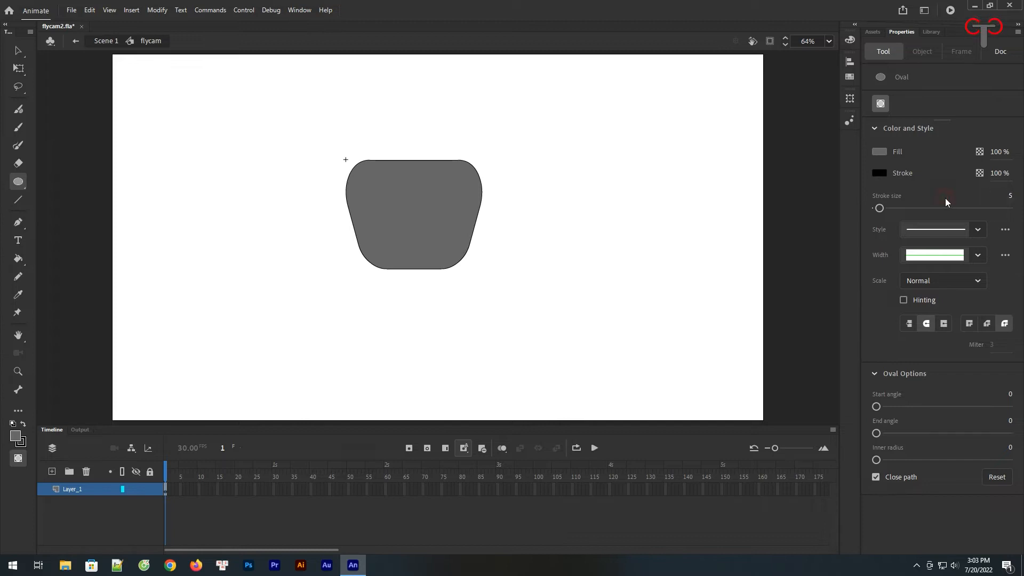
pyautogui.moveTo(414, 213); pyautogui.dragTo(431, 238)
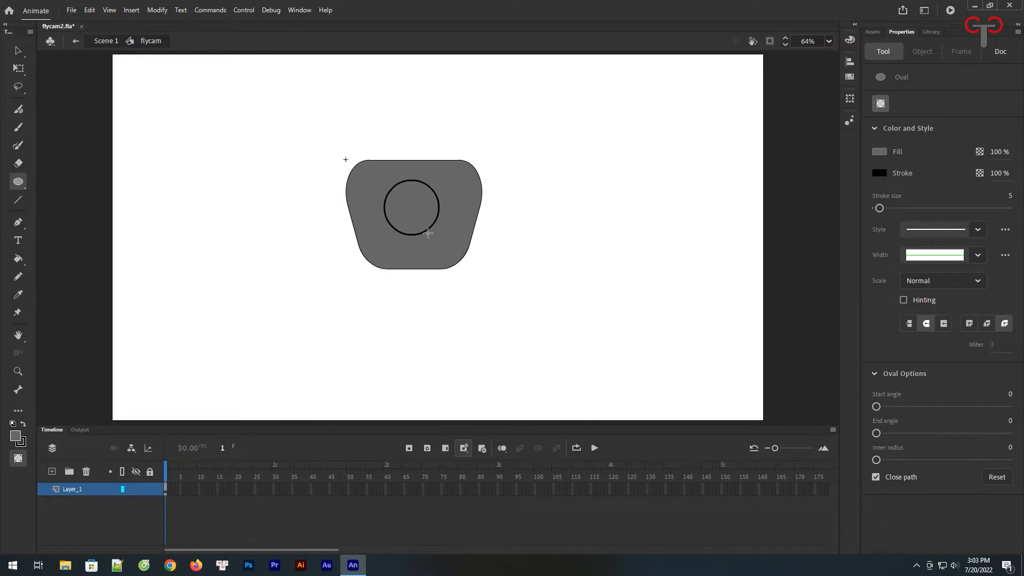
# Align the circle and the body shape on their horizontal and vertical centres.
pyautogui.press('v')
pyautogui.moveTo(514, 125); pyautogui.dragTo(370, 267)
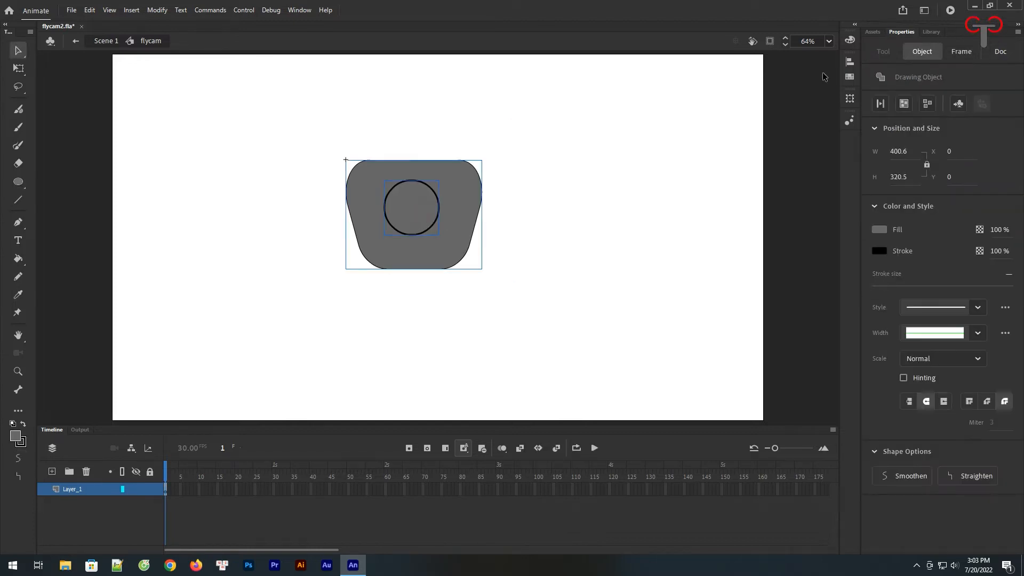
pyautogui.click(849, 63)
pyautogui.click(708, 87)
pyautogui.click(761, 85)
pyautogui.click(613, 135)
# Copy the circle and paste the duplicate in place on top of the original.
pyautogui.click(426, 229)
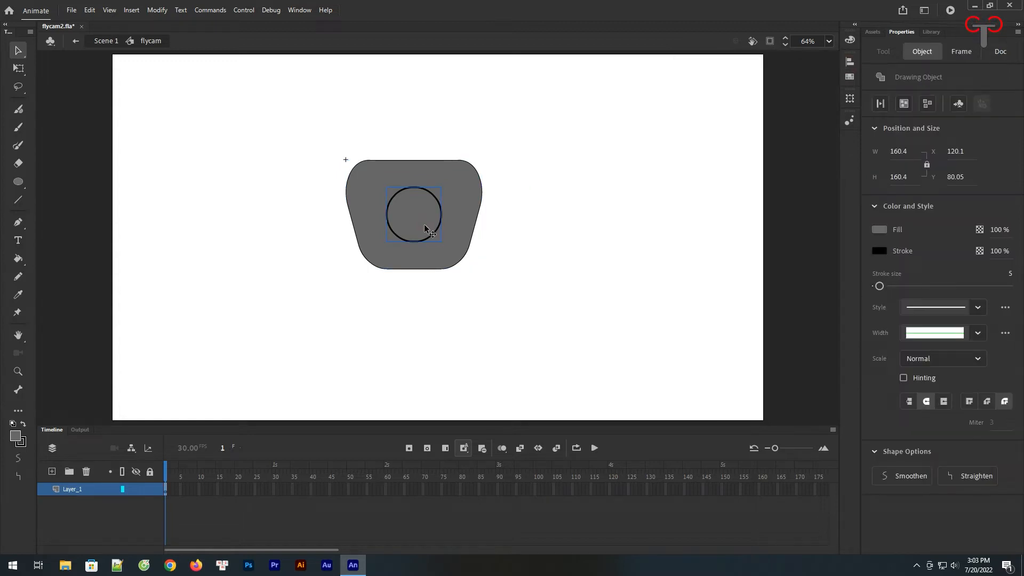
pyautogui.rightClick(427, 229)
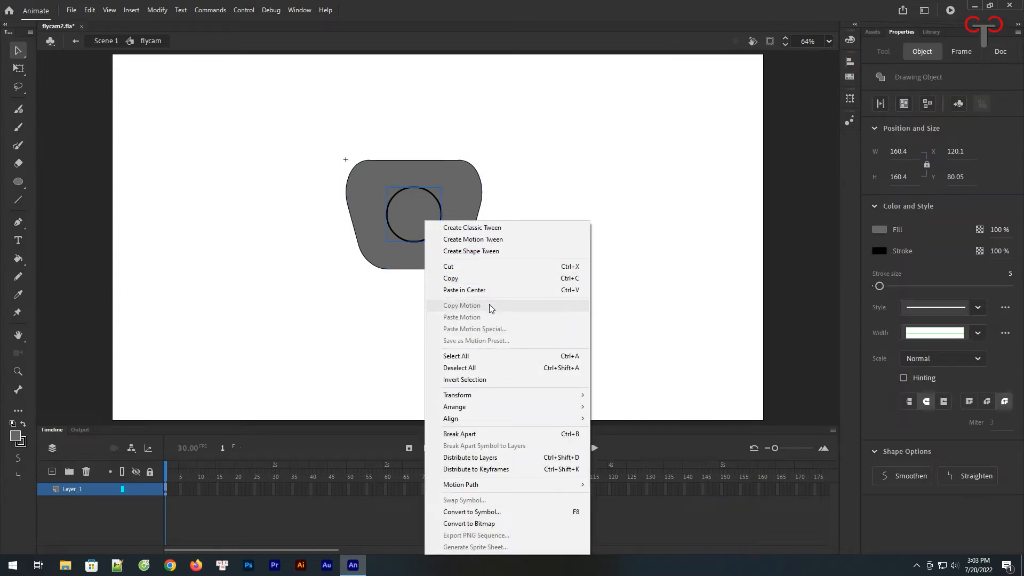
pyautogui.click(478, 278)
pyautogui.rightClick(531, 177)
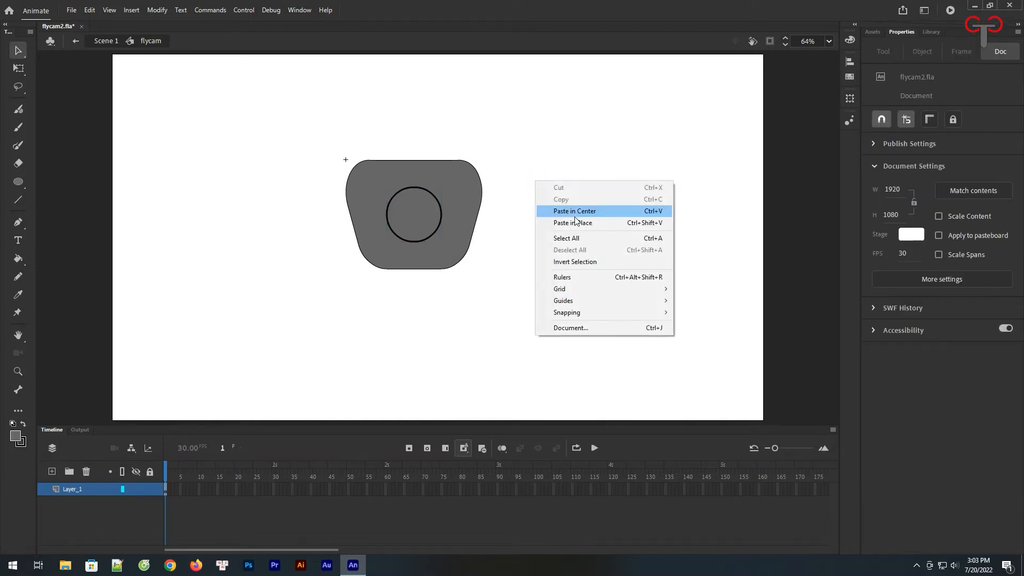
pyautogui.click(574, 216)
# Scale the duplicate circle down about its centre to about 124 px and fill it with a lighter grey.
pyautogui.press('q')
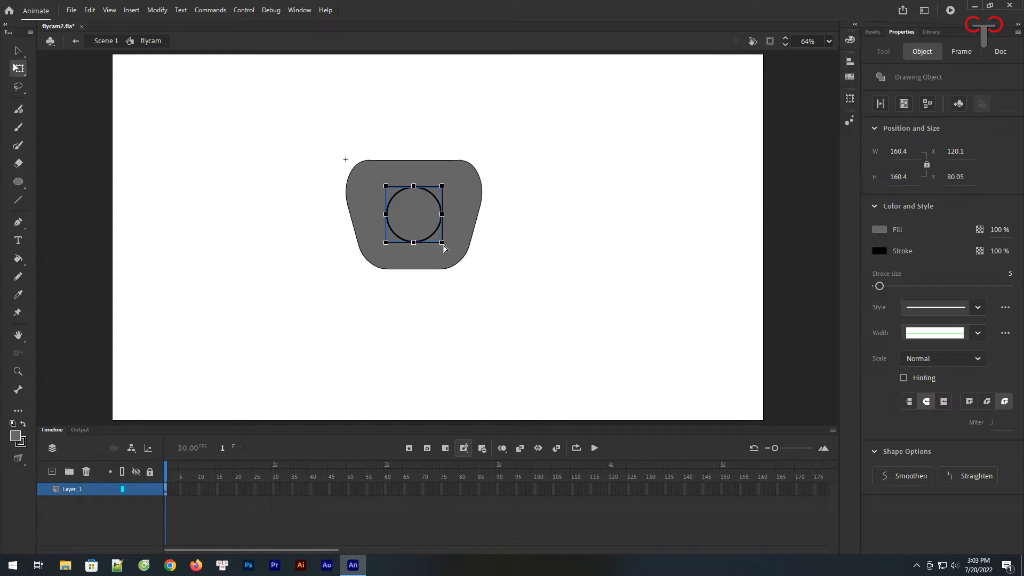
pyautogui.moveTo(443, 244); pyautogui.dragTo(443, 244)
pyautogui.click(19, 458)
pyautogui.click(53, 456)
pyautogui.moveTo(441, 243); pyautogui.dragTo(436, 240)
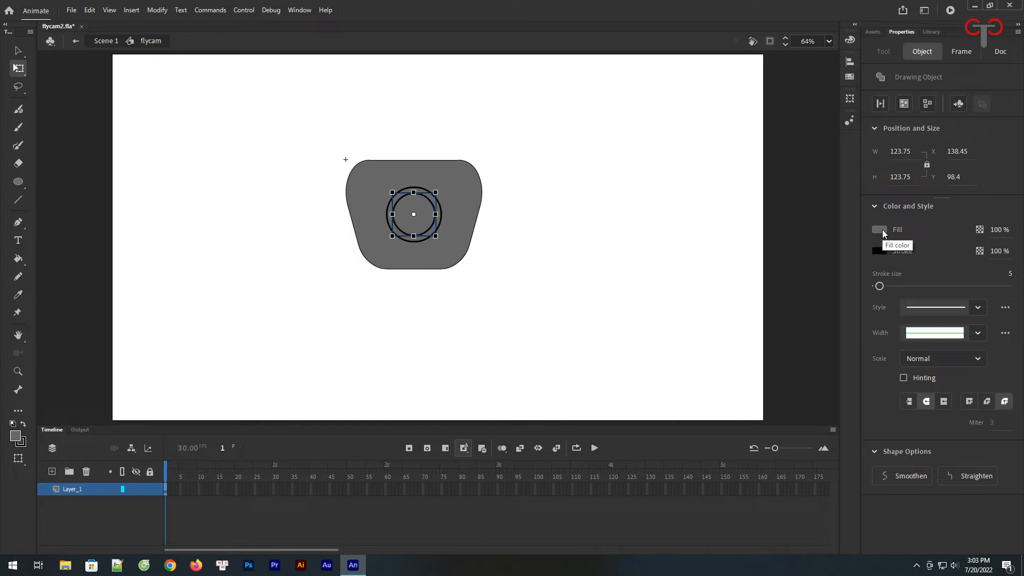
pyautogui.click(881, 230)
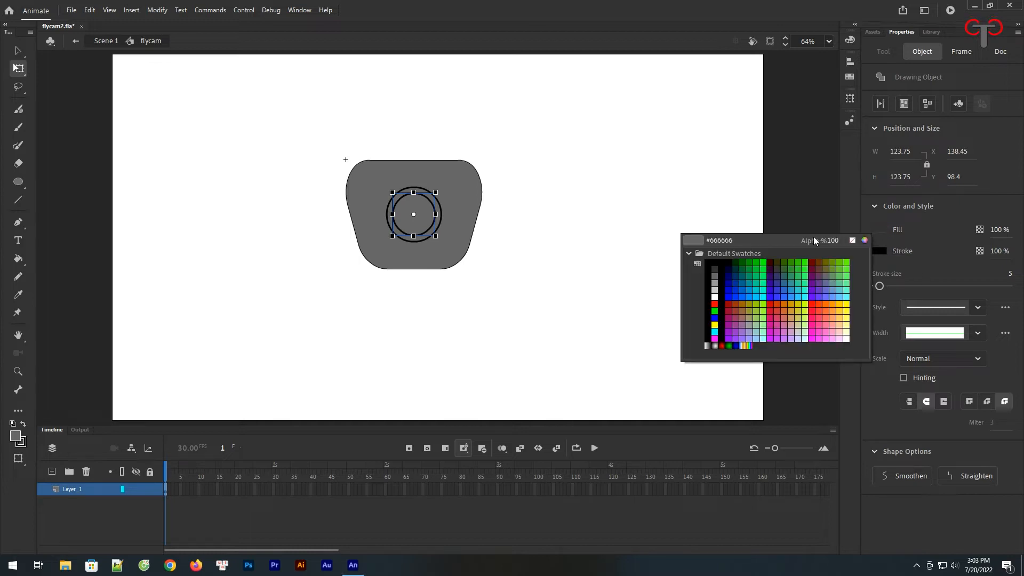
pyautogui.click(719, 281)
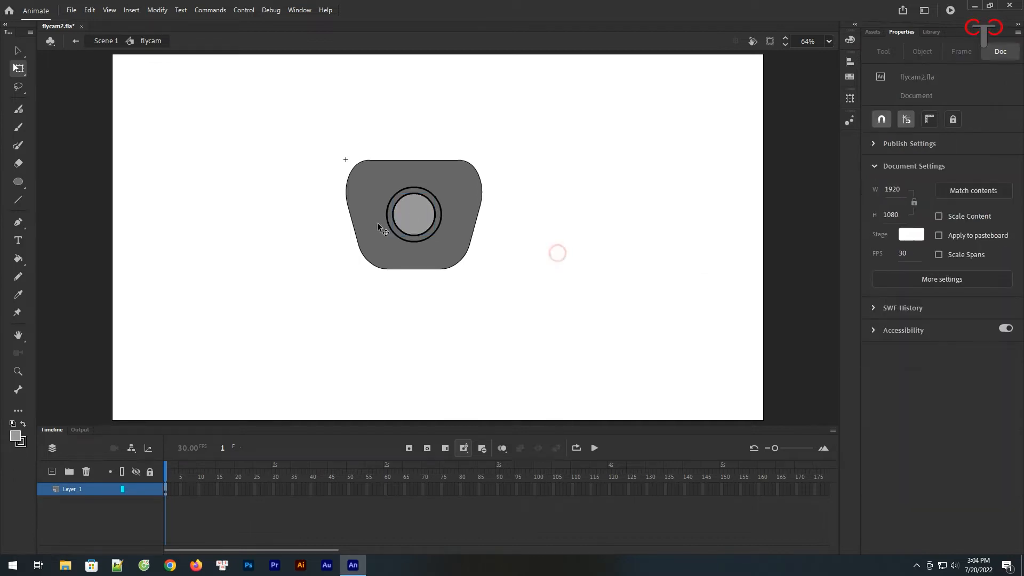
# Duplicate the light grey lens circle into the empty area beside the body, break it apart and delete its outline.
pyautogui.moveTo(424, 231); pyautogui.dragTo(640, 235)
pyautogui.hotkey('ctrl', 'b')
pyautogui.click(670, 135)
pyautogui.click(565, 224)
pyautogui.moveTo(577, 174); pyautogui.dragTo(525, 282)
pyautogui.press('Delete')
# Duplicate the outline-free light grey disc beside itself and fill the copy black.
pyautogui.moveTo(649, 228); pyautogui.dragTo(702, 233)
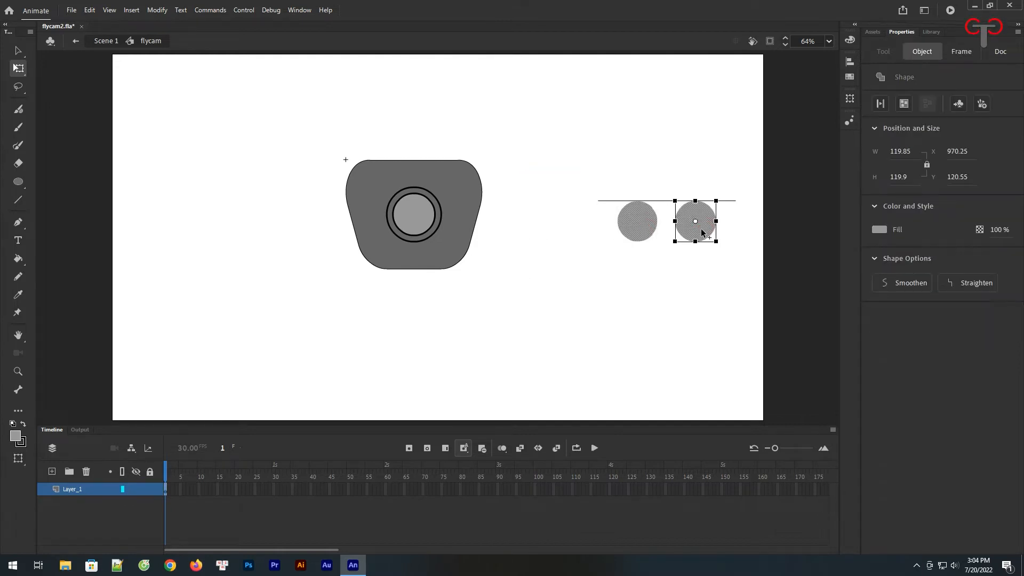
pyautogui.click(879, 229)
pyautogui.click(710, 261)
pyautogui.click(744, 168)
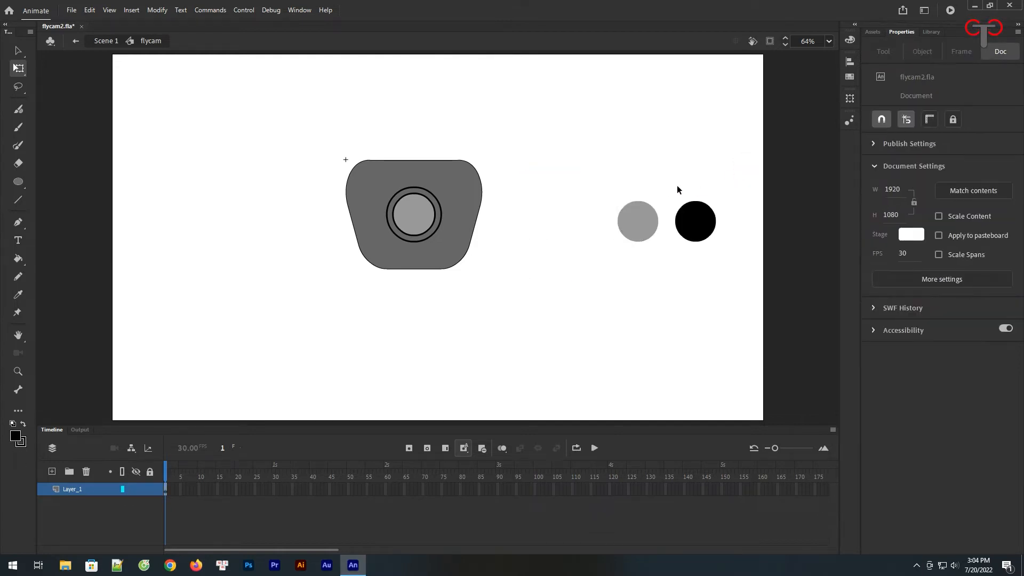
# Cut the black disc into a crescent with the offset grey disc, place it along the lens's upper-left edge and discard the leftover disc.
pyautogui.click(638, 229)
pyautogui.moveTo(638, 229)
pyautogui.mouseDown()
pyautogui.moveTo(701, 235)
pyautogui.moveTo(401, 214)
pyautogui.mouseUp()
pyautogui.click(711, 144)
pyautogui.click(685, 212)
pyautogui.click(904, 104)
pyautogui.click(660, 205)
pyautogui.click(702, 227)
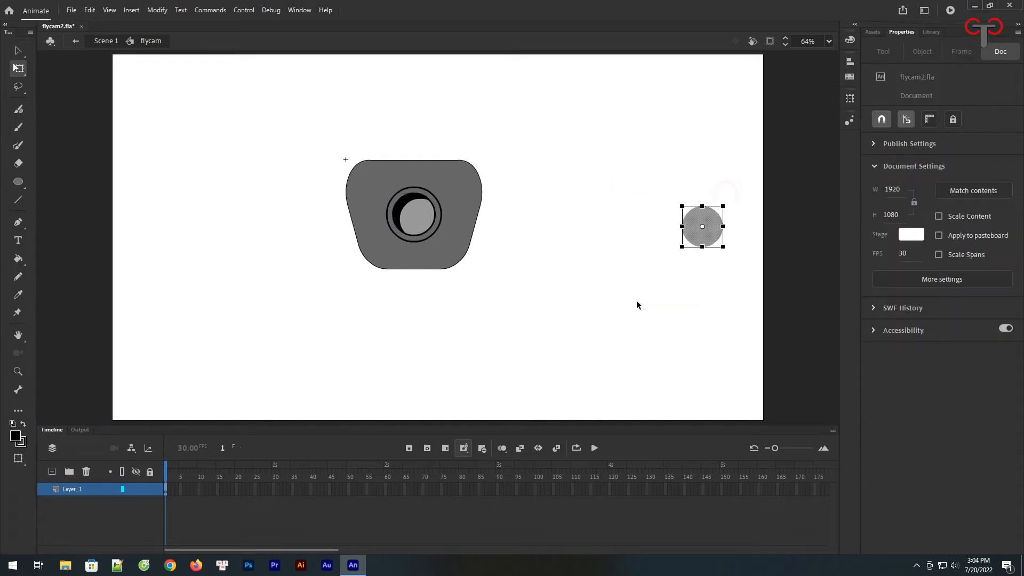
pyautogui.press('Delete')
# Duplicate the outer lens circle beside the body, break the copy apart and delete its outline.
pyautogui.click(421, 236)
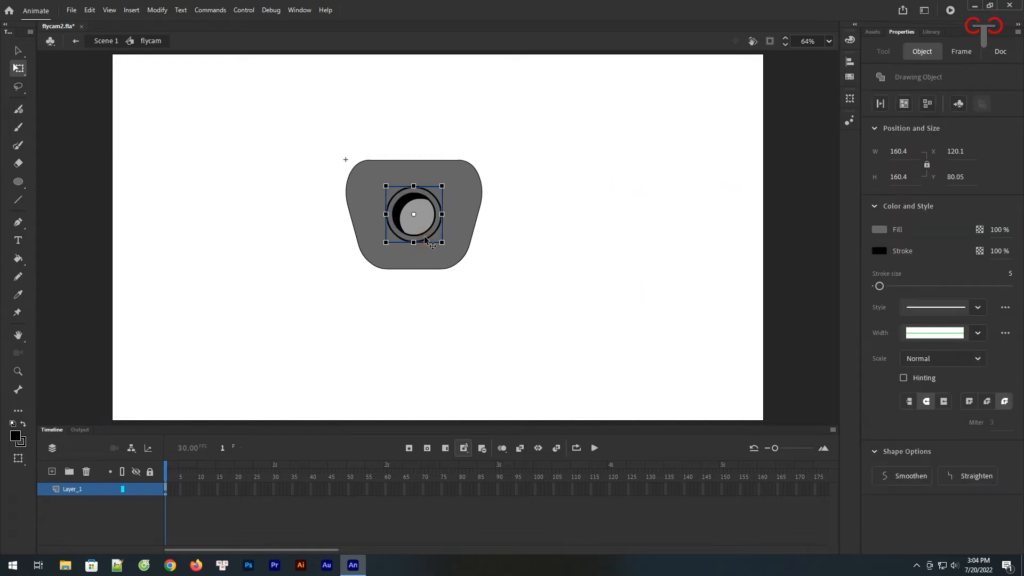
pyautogui.moveTo(422, 236); pyautogui.dragTo(602, 250)
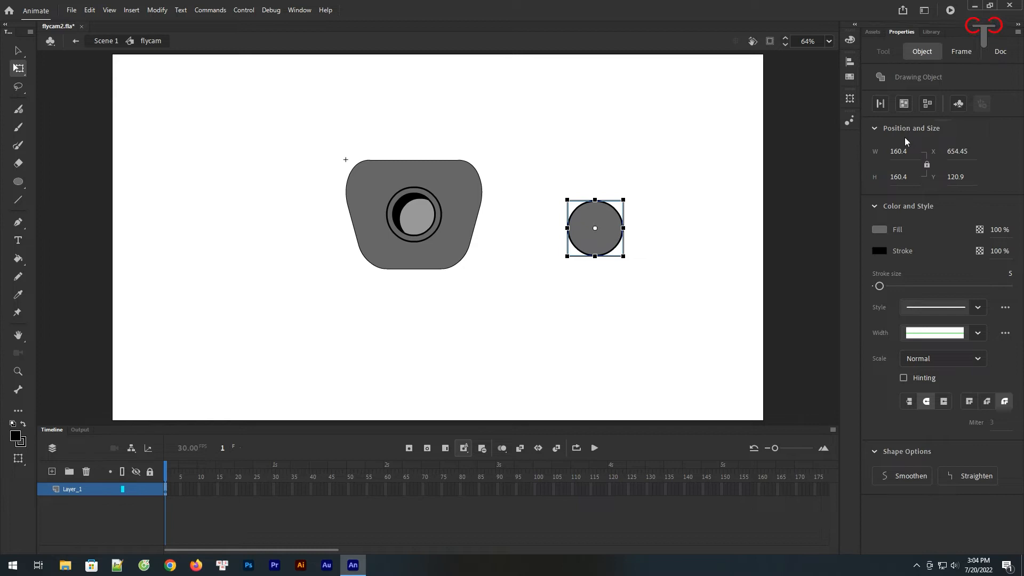
pyautogui.hotkey('ctrl', 'b')
pyautogui.moveTo(611, 243)
pyautogui.mouseDown()
pyautogui.moveTo(684, 182)
pyautogui.moveTo(490, 322)
pyautogui.mouseUp()
pyautogui.click(659, 213)
pyautogui.press('Delete')
pyautogui.click(671, 166)
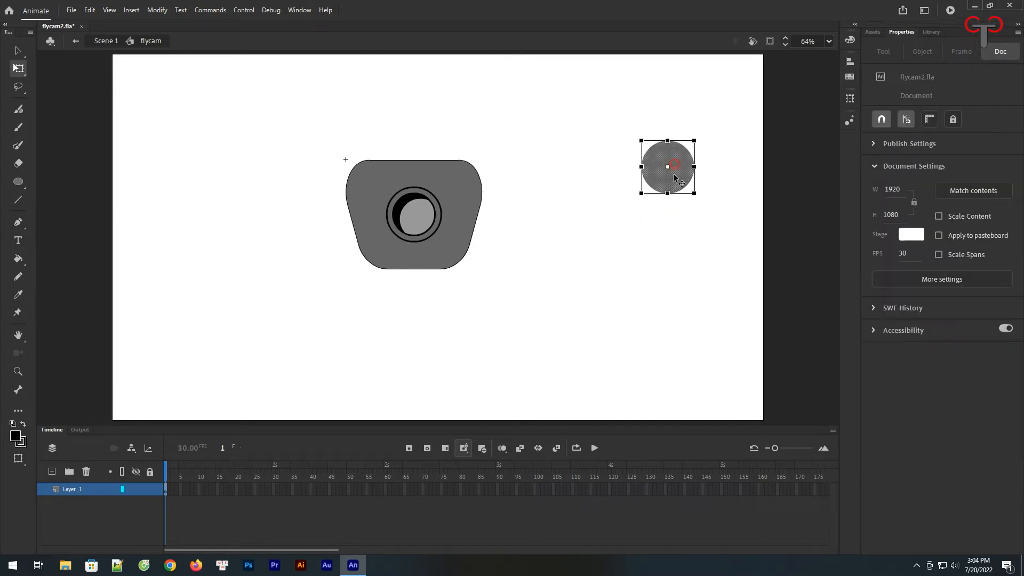
# Duplicate the outline-free dark grey disc below itself and fill the copy with the black of the lens crescent.
pyautogui.moveTo(679, 171); pyautogui.dragTo(676, 252)
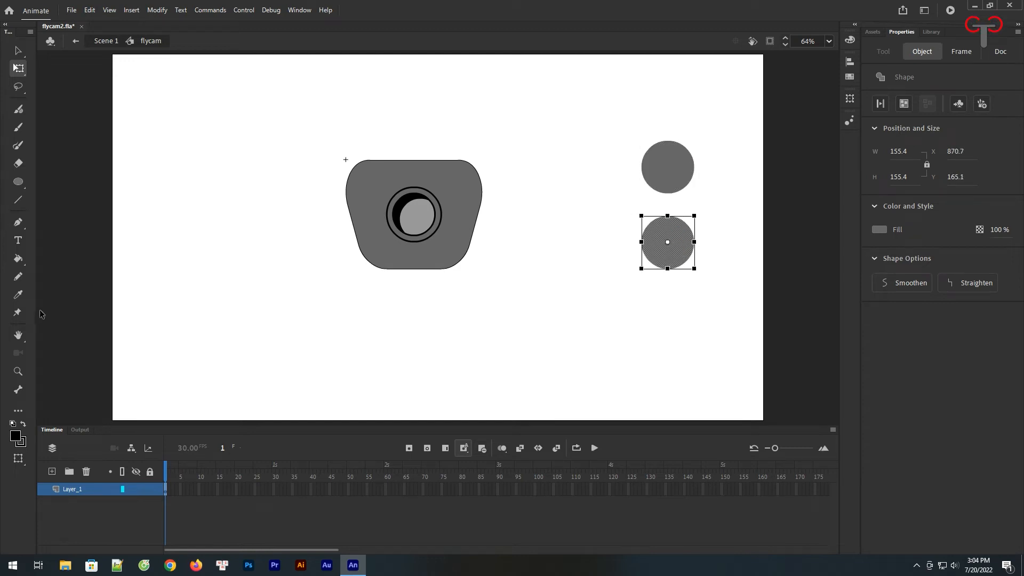
pyautogui.click(22, 297)
pyautogui.click(397, 216)
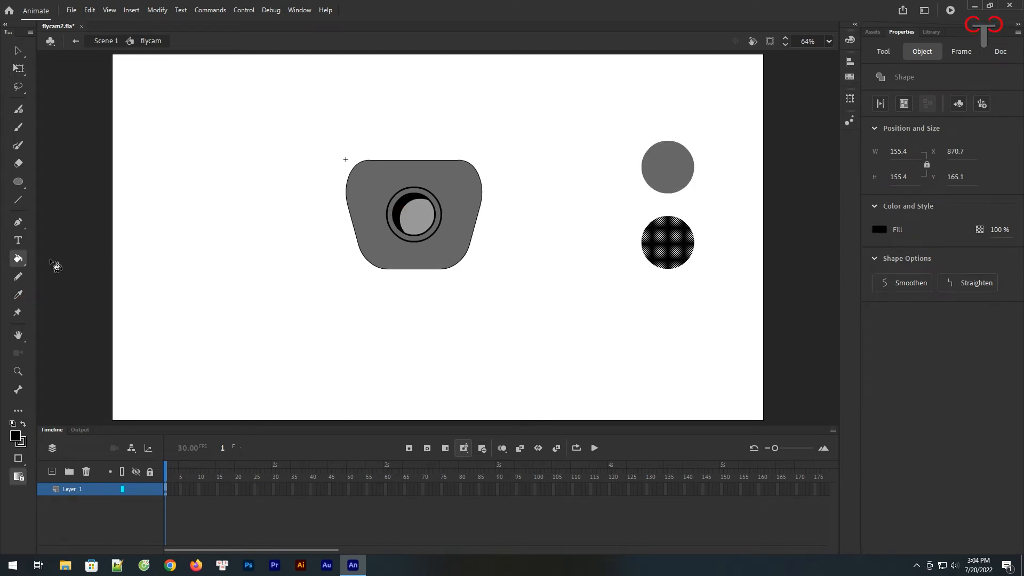
pyautogui.click(19, 294)
# Cut the larger black disc into a crescent about 126 × 152 px, place it as a shadow at the lens's lower-right edge and delete the leftover disc.
pyautogui.press('v')
pyautogui.click(582, 194)
pyautogui.moveTo(675, 169); pyautogui.dragTo(441, 242)
pyautogui.click(713, 180)
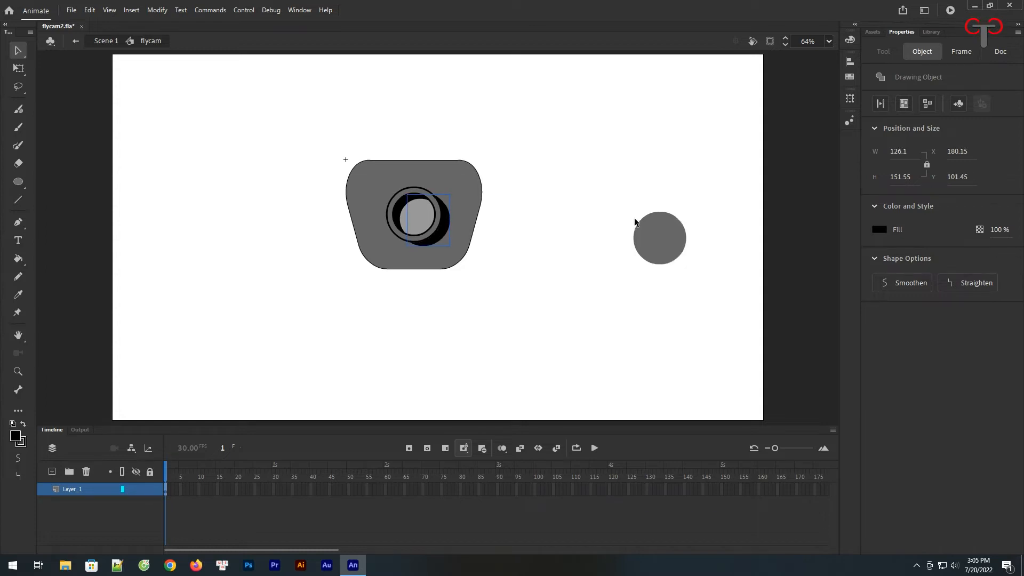
pyautogui.click(485, 282)
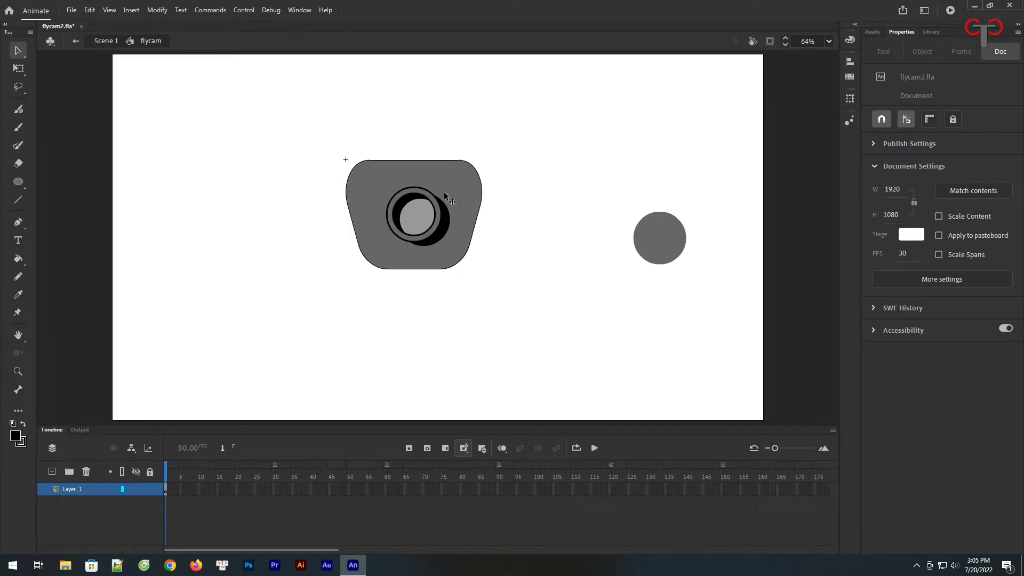
pyautogui.moveTo(728, 172); pyautogui.dragTo(600, 317)
pyautogui.press('Delete')
pyautogui.moveTo(548, 123); pyautogui.dragTo(259, 351)
pyautogui.click(540, 231)
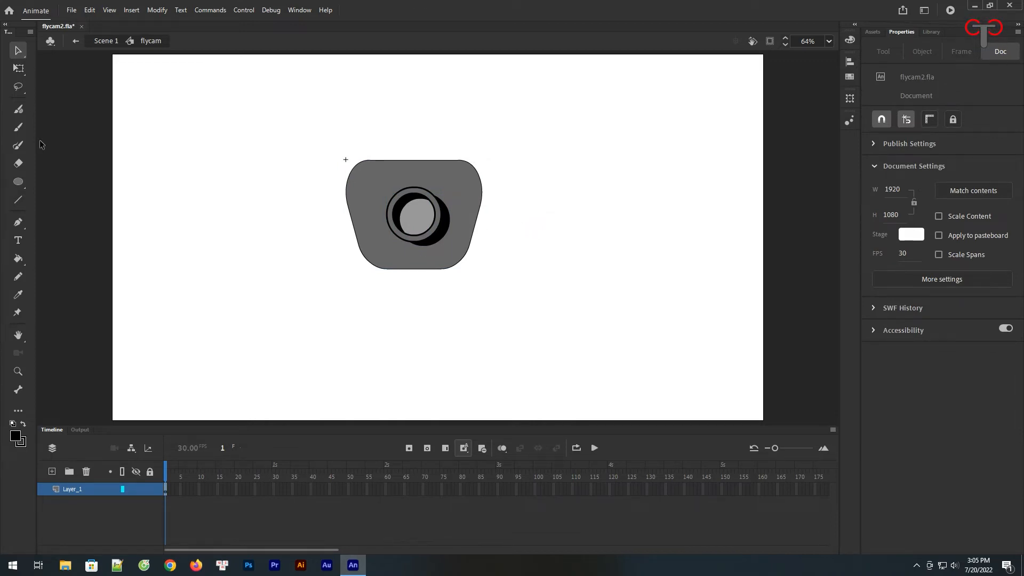
# Set the drawing colours to no stroke and a custom near-black fill.
pyautogui.click(20, 444)
pyautogui.click(202, 297)
pyautogui.click(14, 438)
pyautogui.click(208, 295)
pyautogui.click(676, 312)
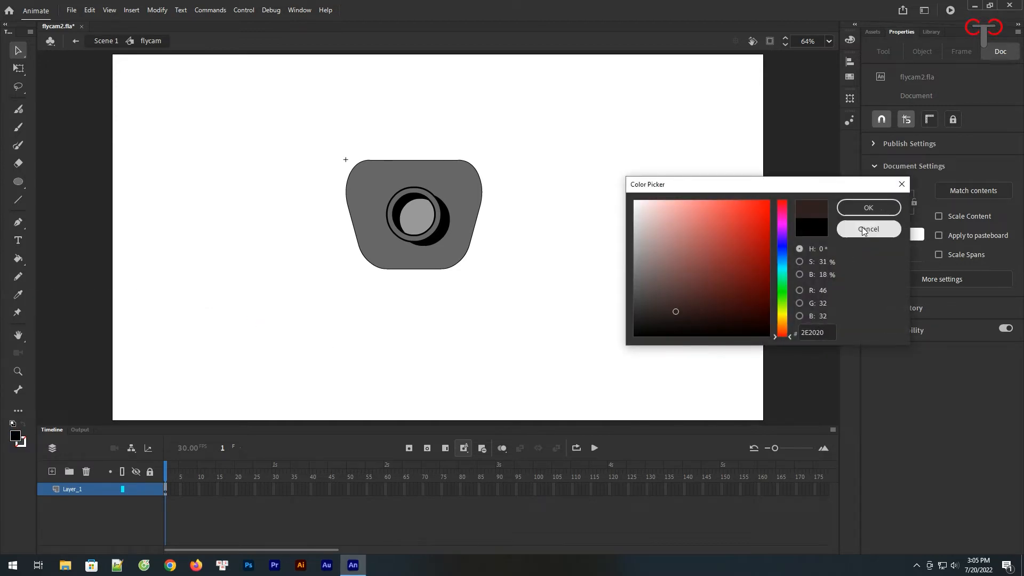
pyautogui.click(653, 312)
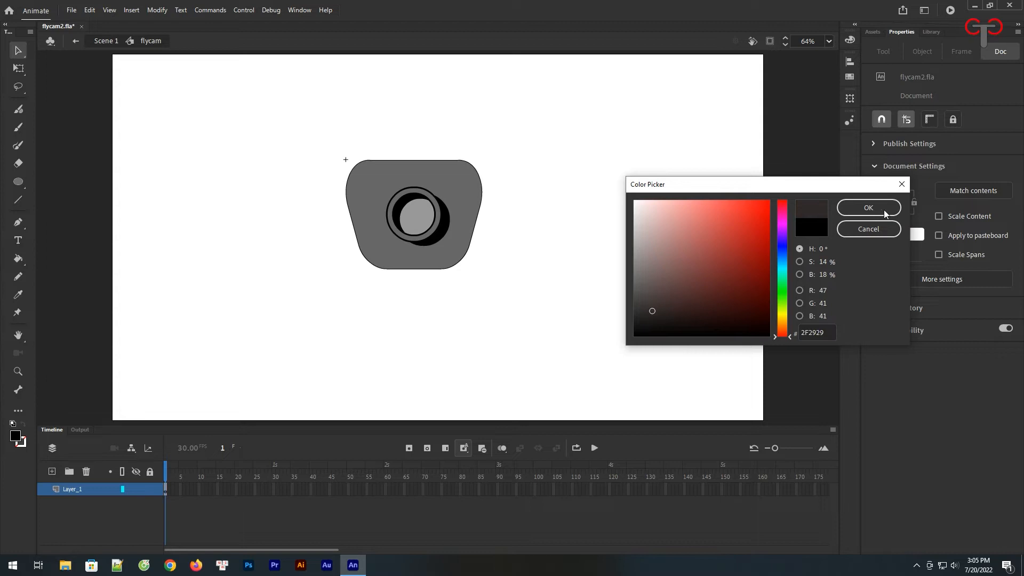
pyautogui.click(715, 305)
pyautogui.click(868, 208)
# Draw a long, thin near-black rectangle and rotate it diagonally across the body from upper left to lower right.
pyautogui.moveTo(18, 181); pyautogui.dragTo(57, 181)
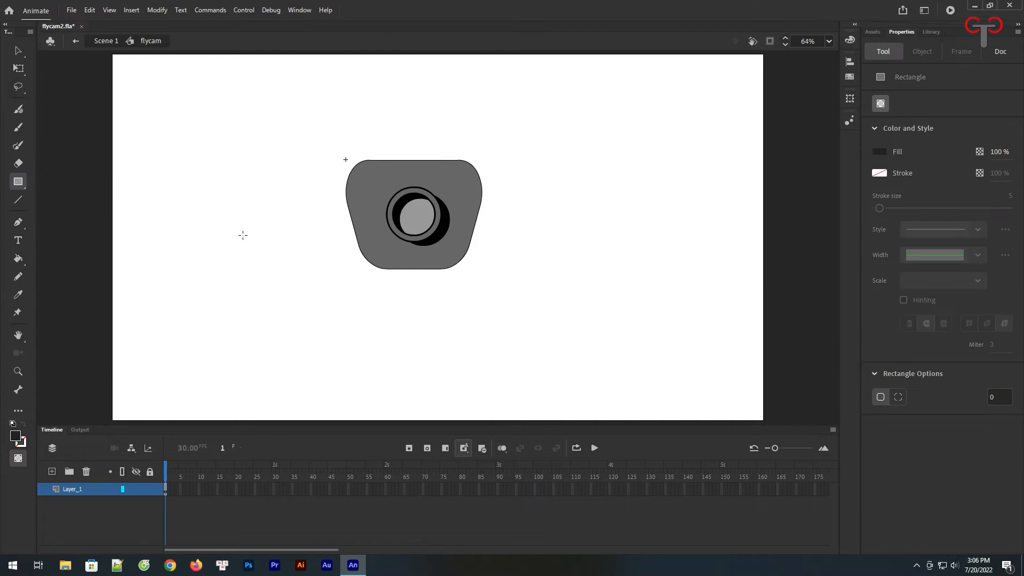
pyautogui.moveTo(254, 301); pyautogui.dragTo(515, 323)
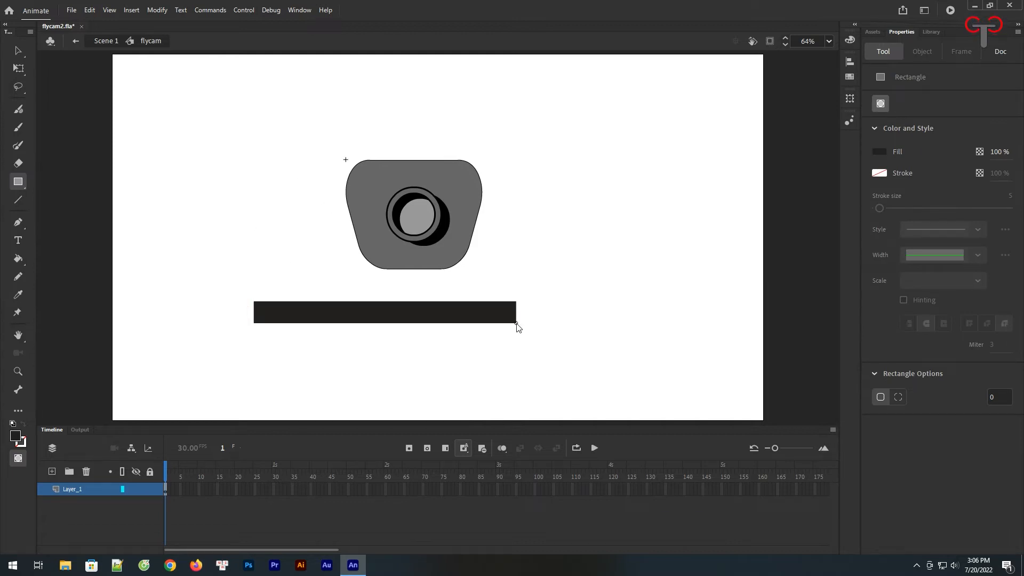
pyautogui.click(18, 67)
pyautogui.click(498, 315)
pyautogui.moveTo(517, 325)
pyautogui.mouseDown()
pyautogui.moveTo(475, 389)
pyautogui.moveTo(478, 264)
pyautogui.mouseUp()
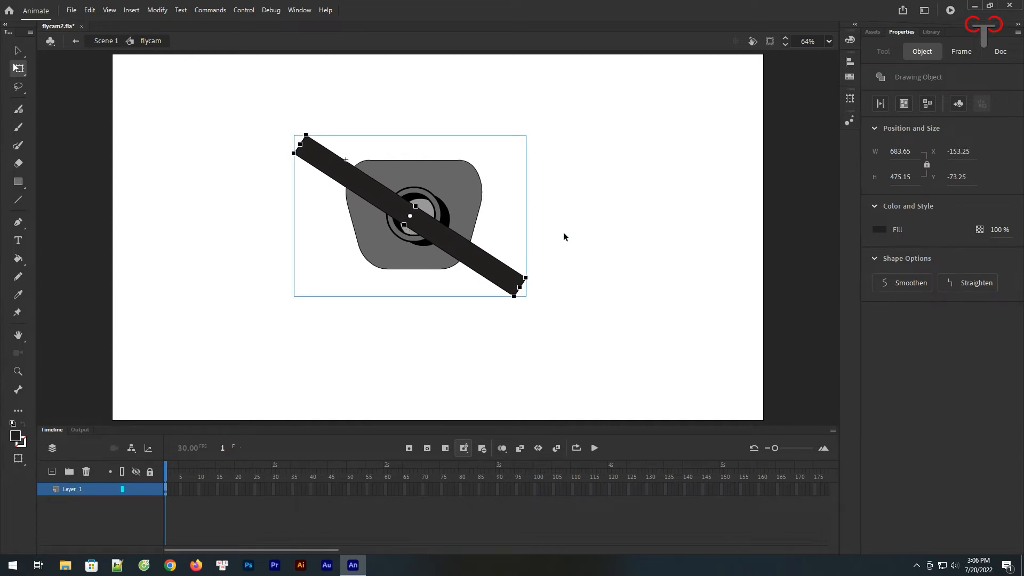
# Distort the diagonal arm so both ends are vertical and it tapers toward its lower-right end.
pyautogui.click(20, 460)
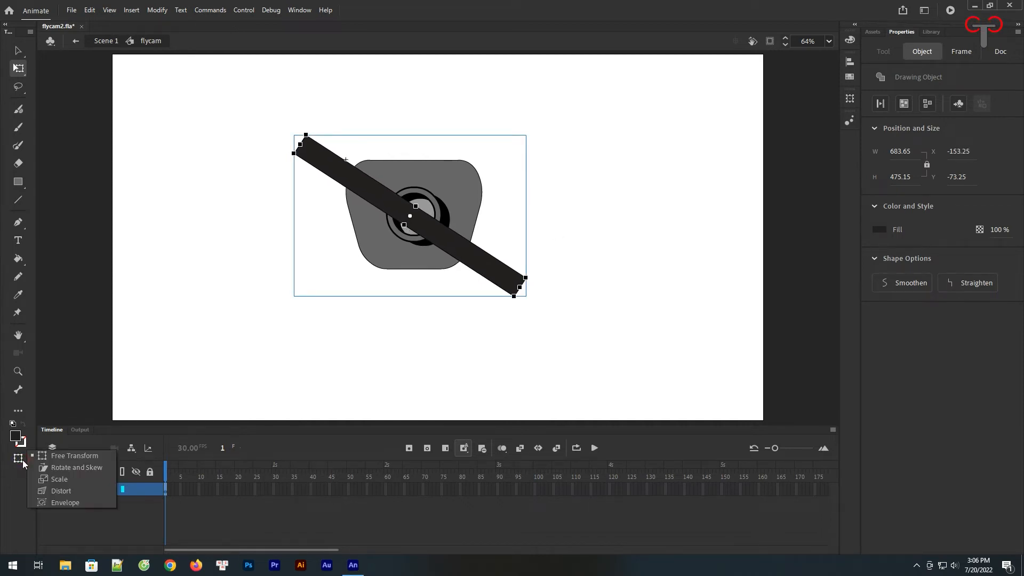
pyautogui.click(51, 489)
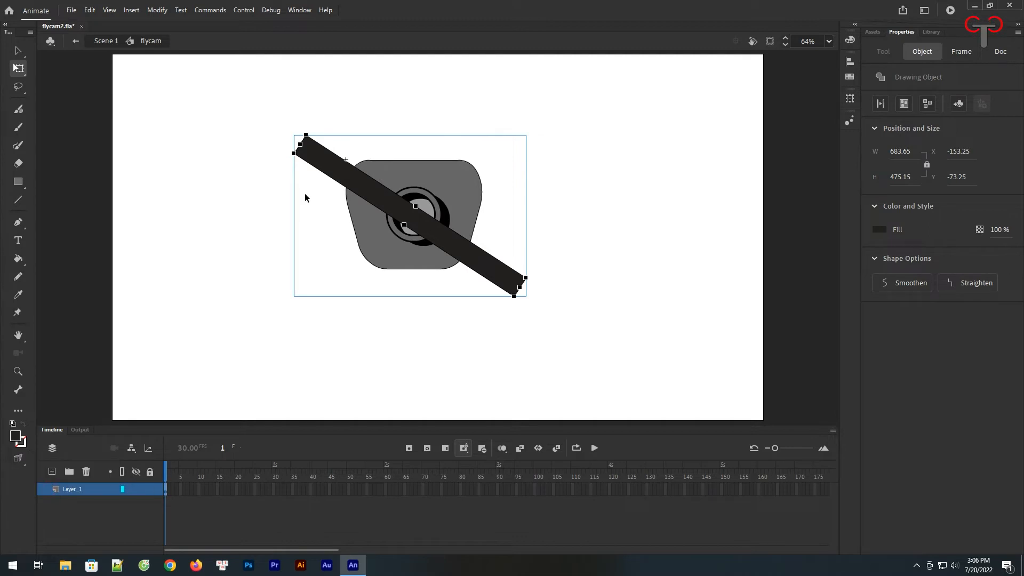
pyautogui.moveTo(514, 297); pyautogui.dragTo(526, 293)
pyautogui.moveTo(307, 140); pyautogui.dragTo(294, 128)
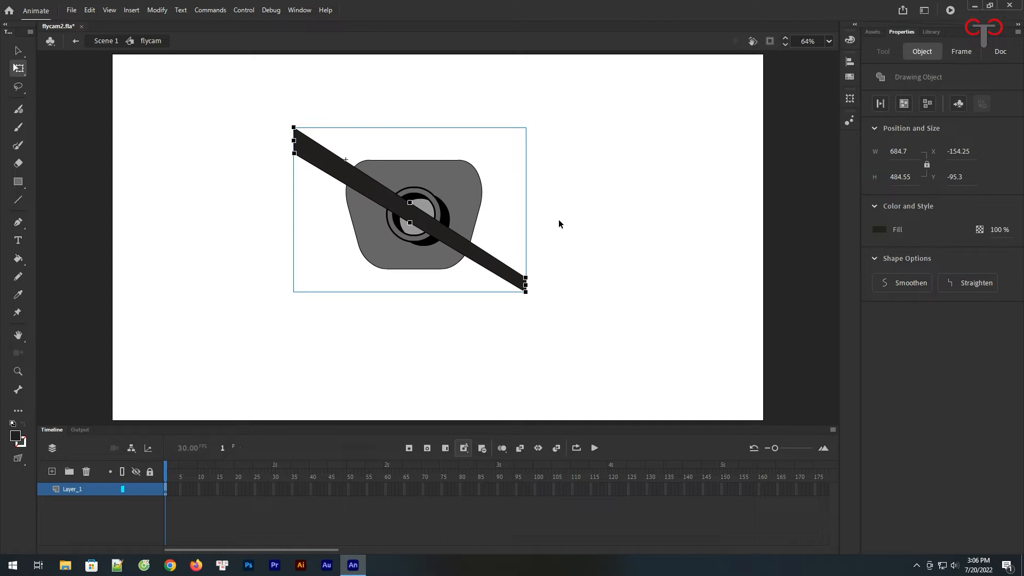
pyautogui.moveTo(295, 154); pyautogui.dragTo(294, 153)
pyautogui.click(385, 92)
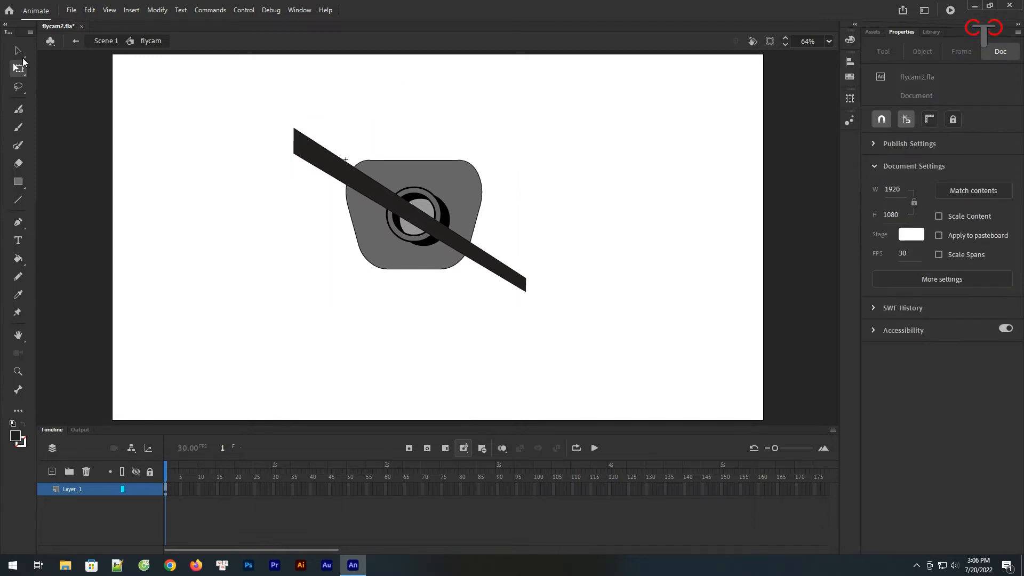
# Draw a rounded rectangle primitive about 77 × 143 px in the body's grey over the arm's upper-left end.
pyautogui.press('v')
pyautogui.click(311, 163)
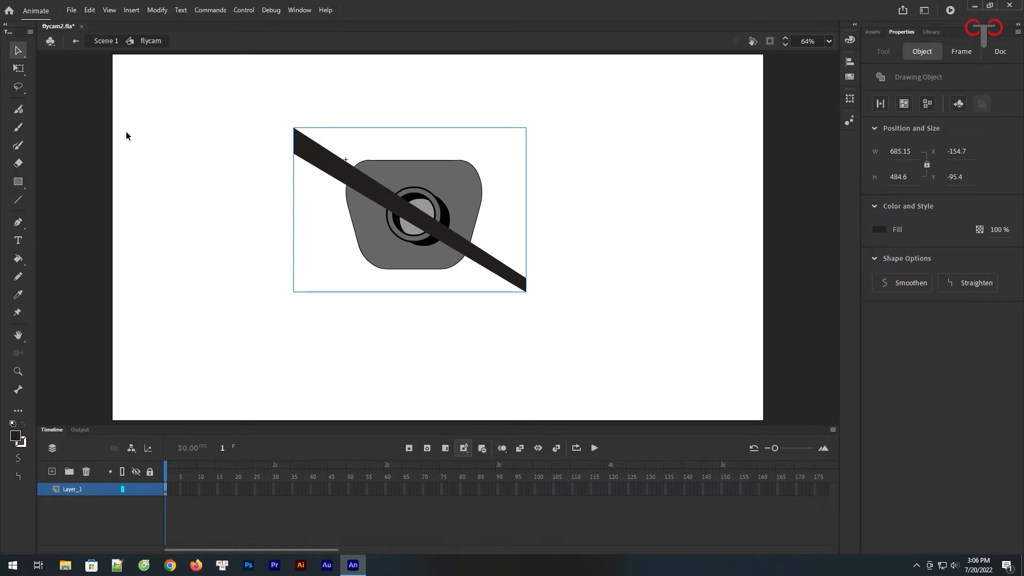
pyautogui.click(18, 182)
pyautogui.click(57, 201)
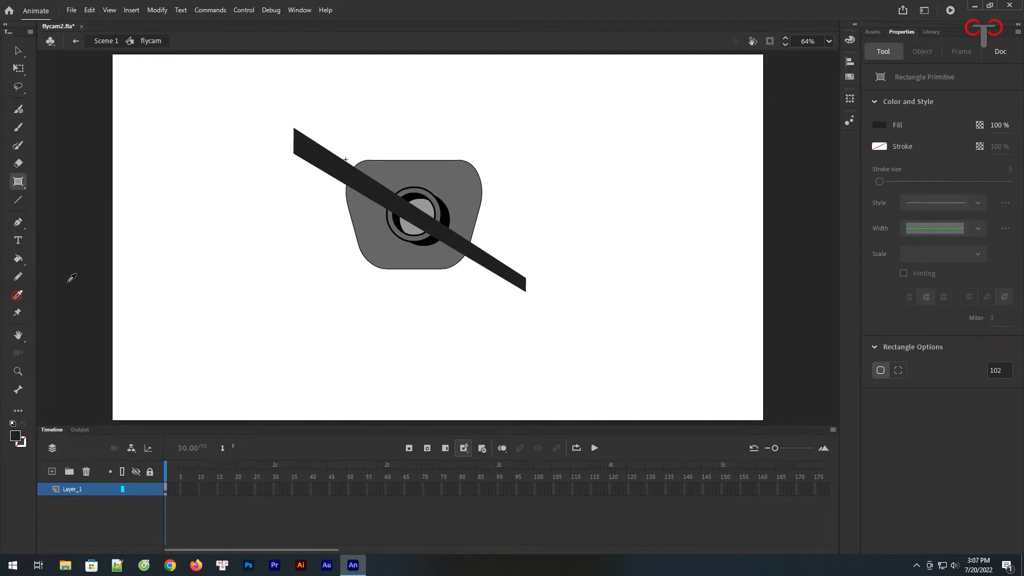
pyautogui.press('k')
pyautogui.click(18, 182)
pyautogui.moveTo(274, 108); pyautogui.dragTo(301, 159)
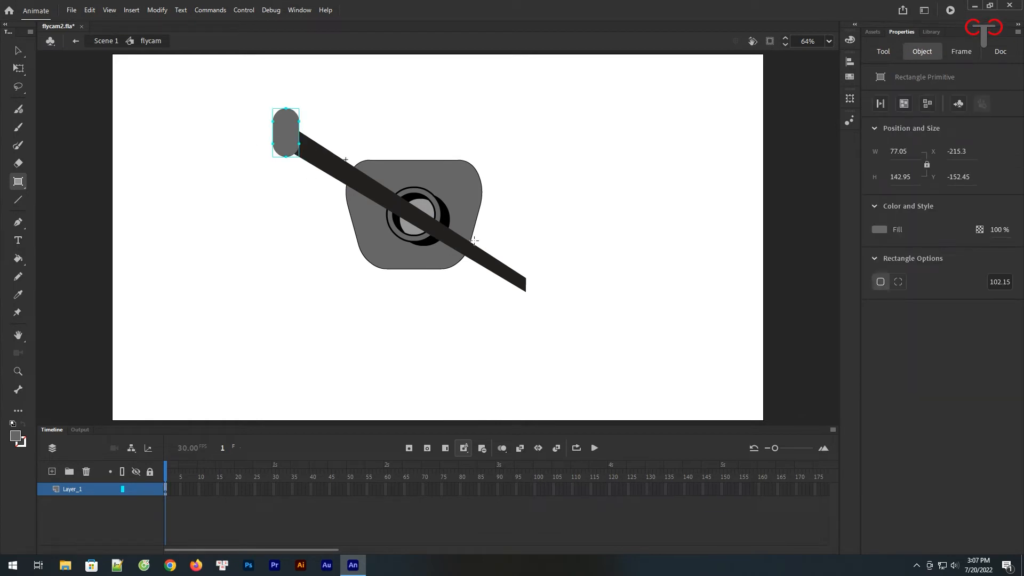
# Draw a smaller grey rounded cap at the arm's lower-right end and move it aside.
pyautogui.moveTo(520, 274); pyautogui.dragTo(533, 298)
pyautogui.moveTo(535, 301); pyautogui.dragTo(576, 276)
pyautogui.press('v')
pyautogui.click(537, 271)
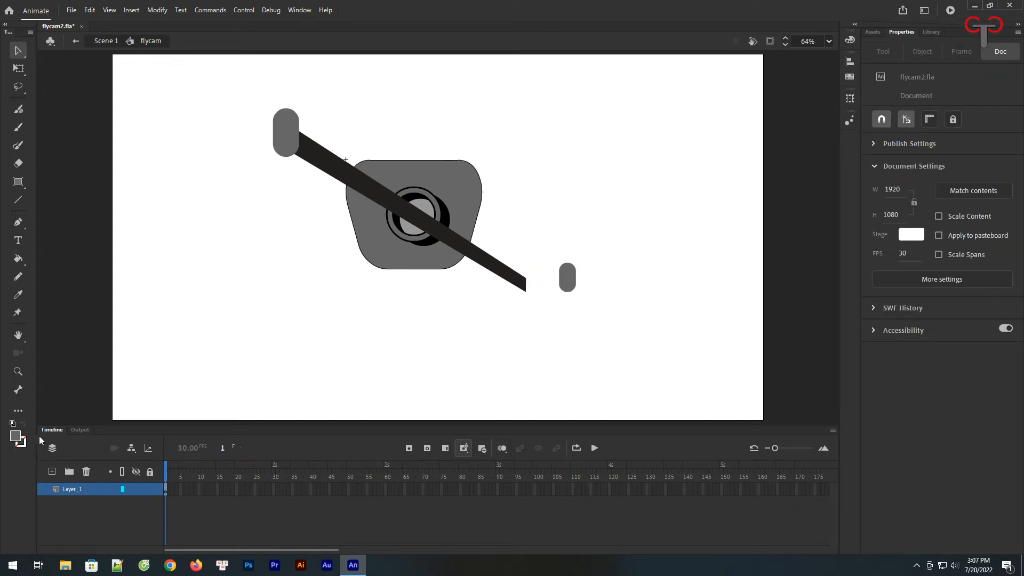
# Distort the arm's lower-right end to make it slightly thicker.
pyautogui.click(19, 68)
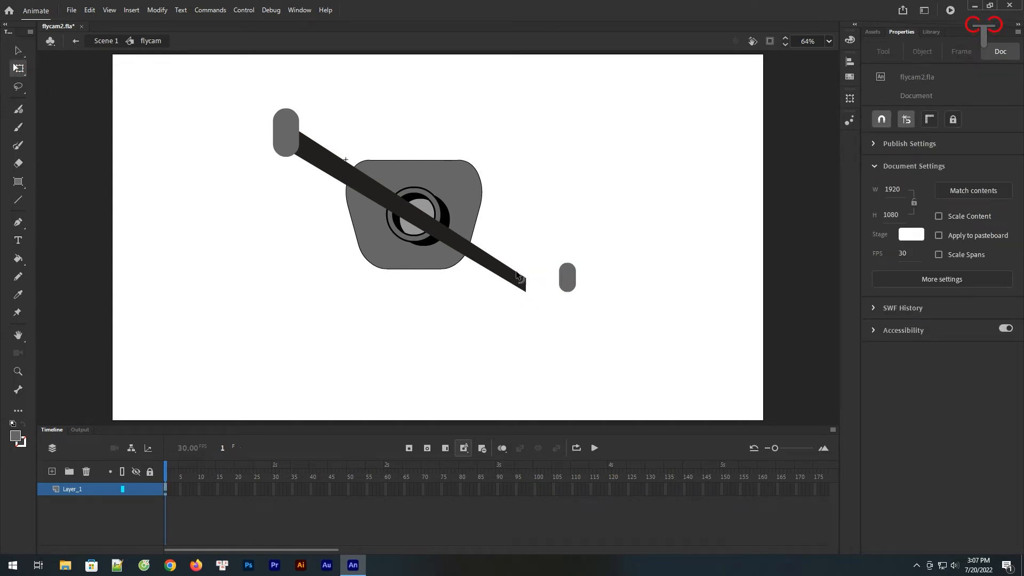
pyautogui.click(516, 276)
pyautogui.moveTo(527, 296); pyautogui.dragTo(527, 298)
pyautogui.click(598, 247)
# Replace the small cap beside the arm with a new grey rounded cap about 58 × 101 px over the arm's lower-right end.
pyautogui.click(567, 277)
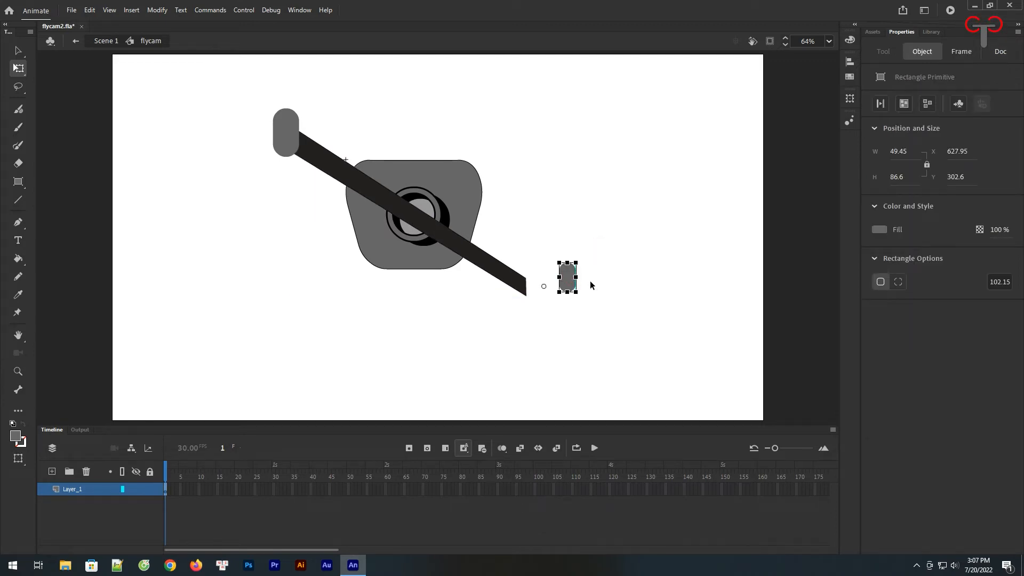
pyautogui.moveTo(568, 283)
pyautogui.mouseDown()
pyautogui.moveTo(527, 292)
pyautogui.moveTo(540, 302)
pyautogui.mouseUp()
pyautogui.press('Delete')
pyautogui.press('r')
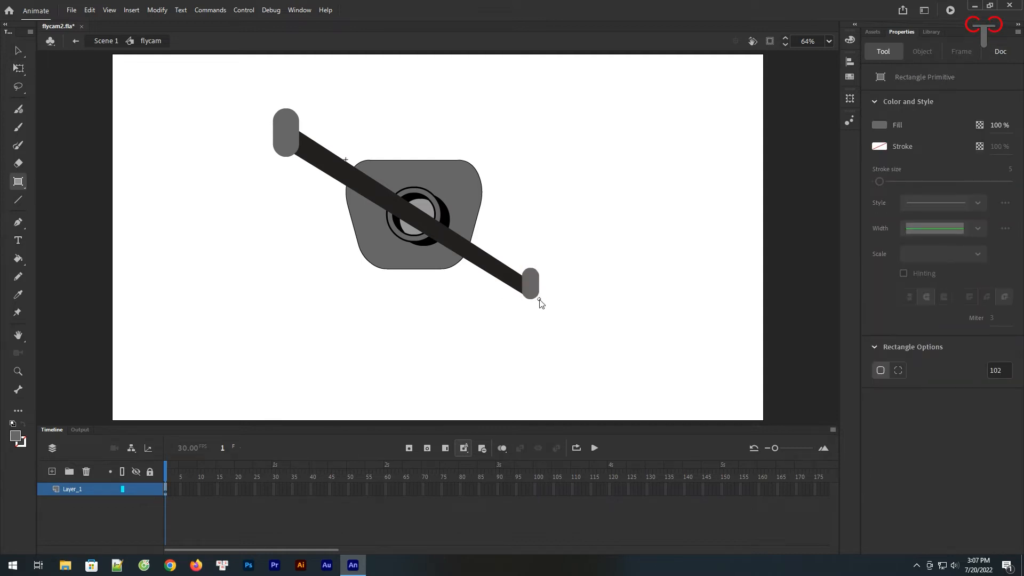
pyautogui.press('v')
pyautogui.moveTo(536, 289); pyautogui.dragTo(531, 282)
pyautogui.click(603, 229)
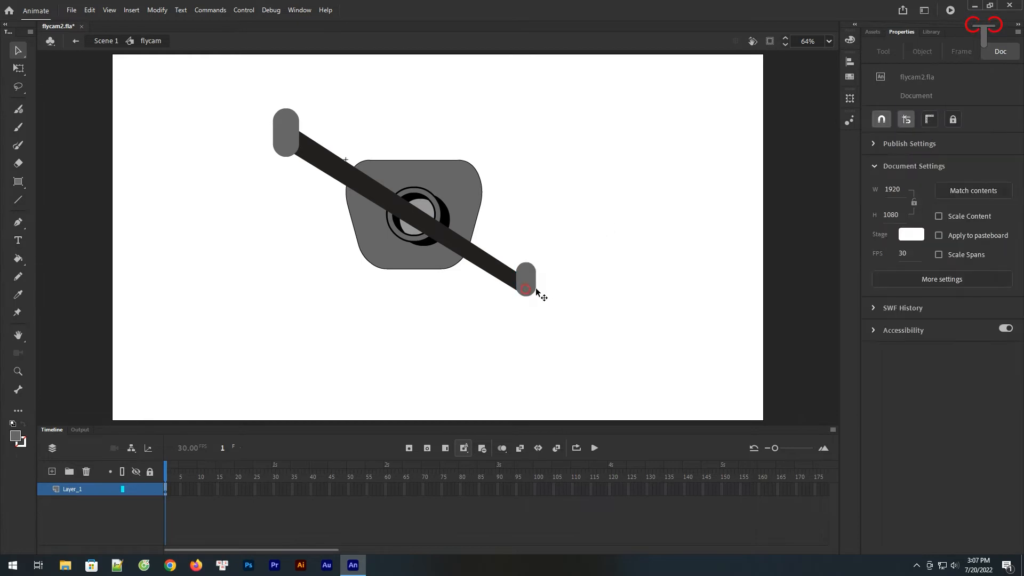
# Nudge the lower-right cap slightly right and down to seat it on the arm's end.
pyautogui.click(535, 286)
pyautogui.press('Down')
pyautogui.press('Right')
pyautogui.press('Right')
pyautogui.press('Right')
pyautogui.press('Right')
pyautogui.press('Down')
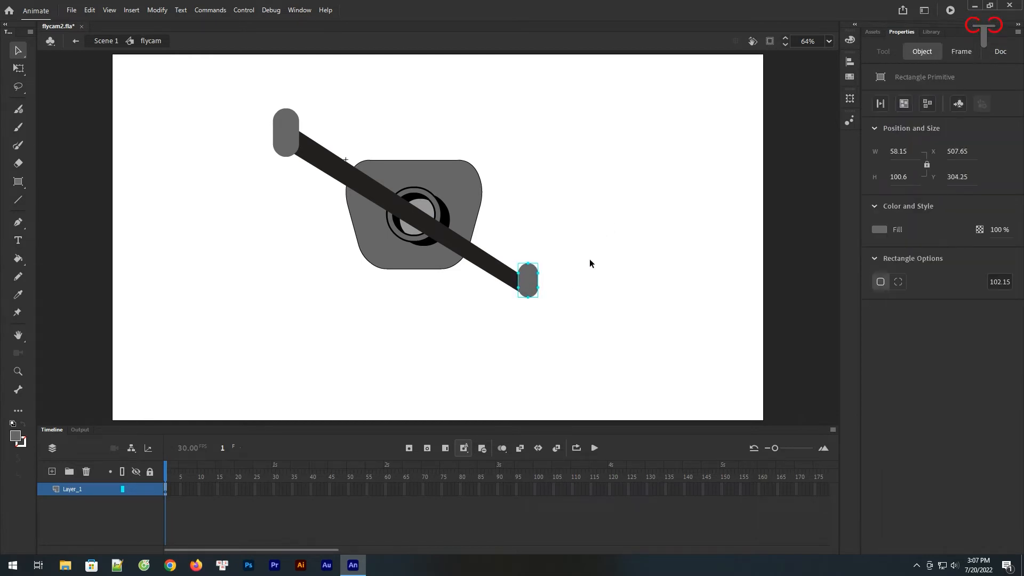
pyautogui.click(465, 121)
# Draw a black rounded shaft about 24 × 61 px on top of the upper-left cap and send it to the back.
pyautogui.press('r')
pyautogui.click(13, 438)
pyautogui.click(64, 316)
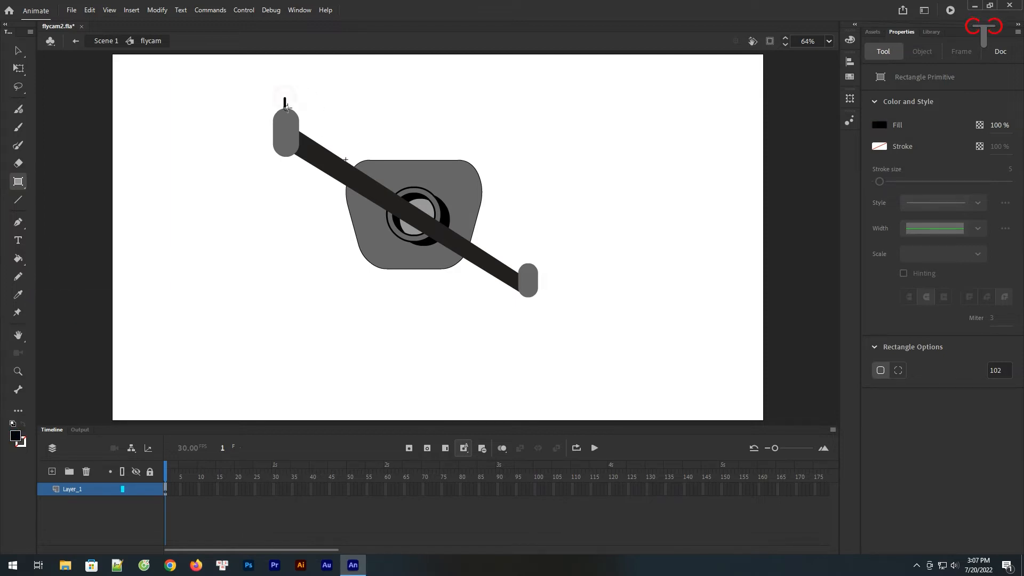
pyautogui.moveTo(292, 113); pyautogui.dragTo(290, 117)
pyautogui.press('v')
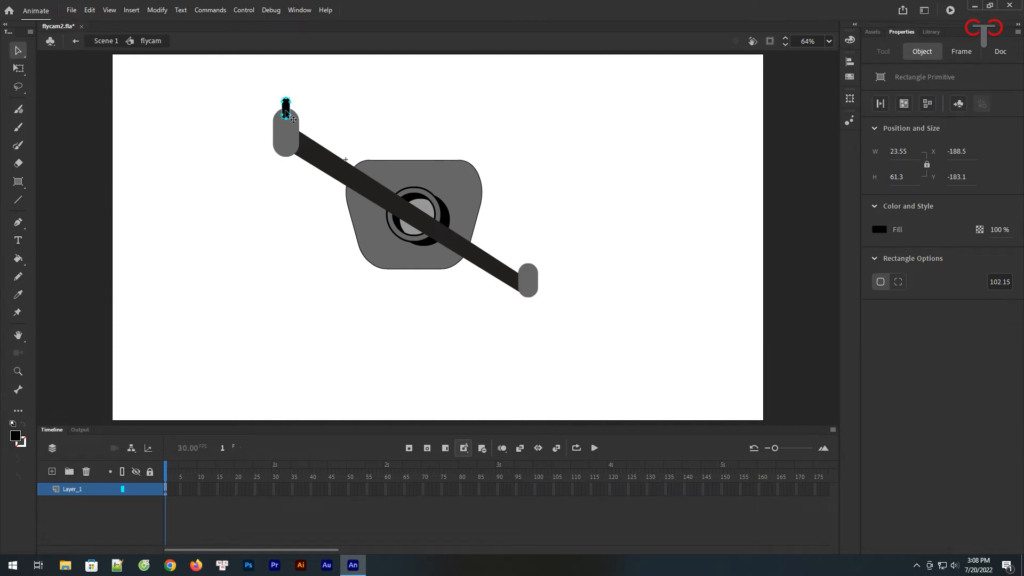
pyautogui.rightClick(287, 114)
pyautogui.moveTo(406, 297)
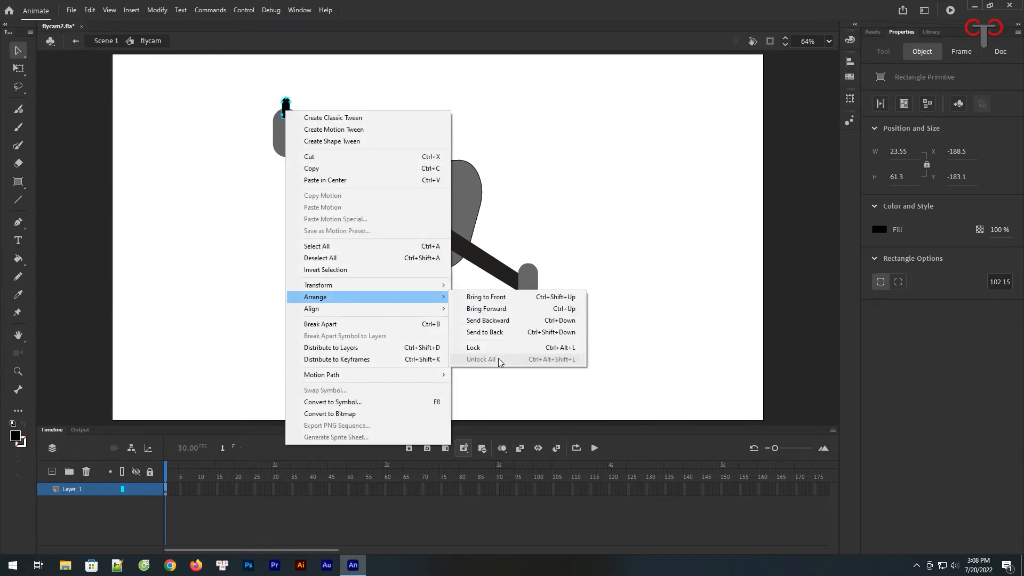
pyautogui.click(502, 332)
# Draw a black rounded shaft about 19 × 42 px on top of the lower-right cap and send it to the back.
pyautogui.press('r')
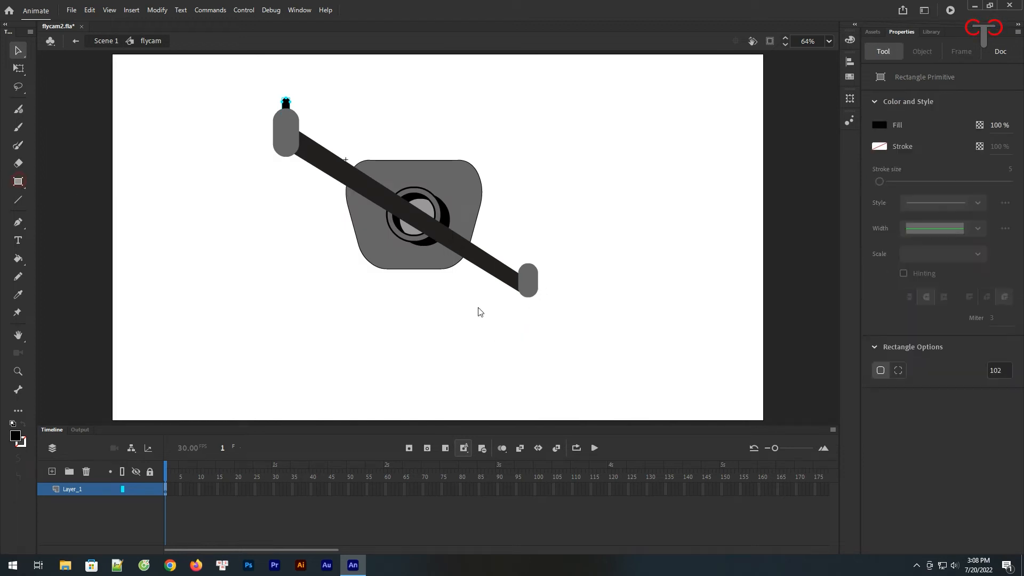
pyautogui.moveTo(525, 256); pyautogui.dragTo(532, 270)
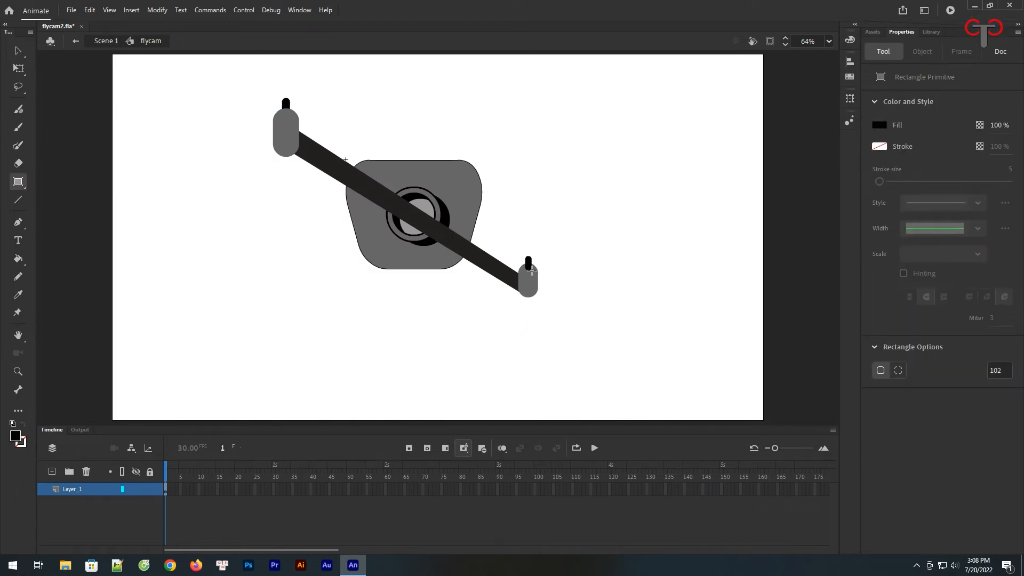
pyautogui.rightClick(529, 263)
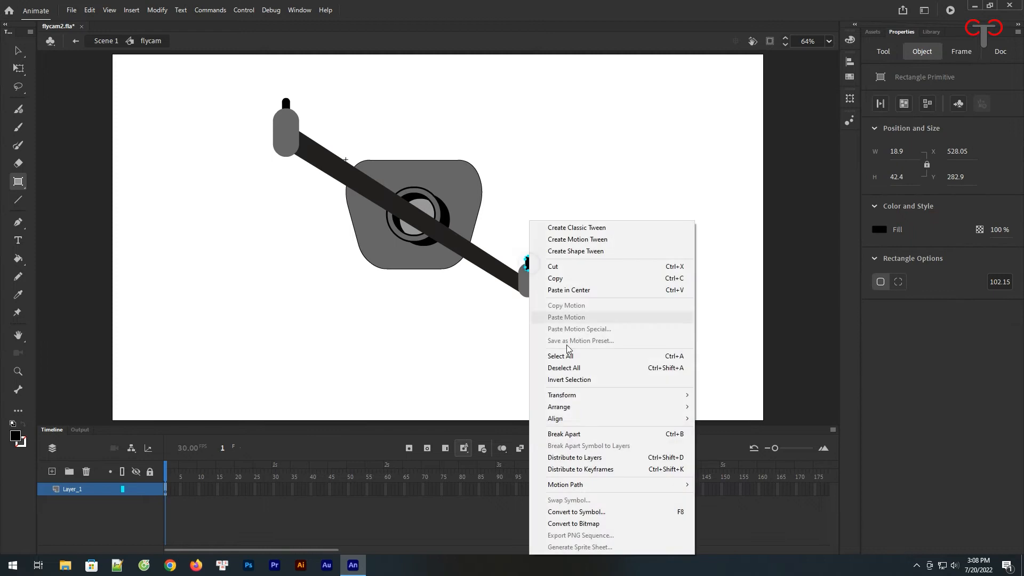
pyautogui.moveTo(614, 406)
pyautogui.click(729, 442)
pyautogui.press('v')
pyautogui.click(569, 261)
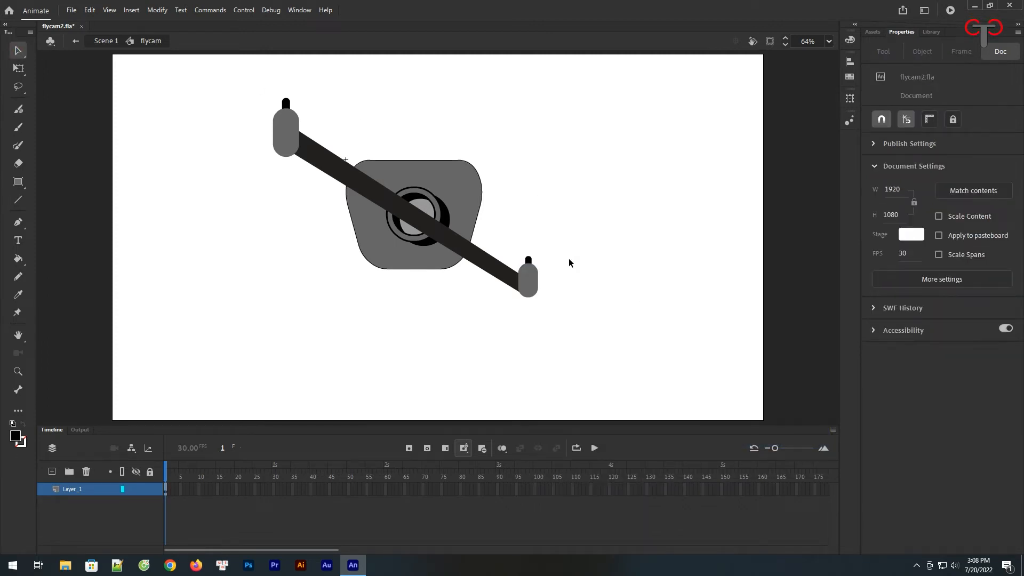
# Combine the arm with its two caps and shafts into one drawing object and send it behind the body.
pyautogui.moveTo(609, 233); pyautogui.dragTo(528, 300)
pyautogui.moveTo(299, 88); pyautogui.dragTo(268, 158)
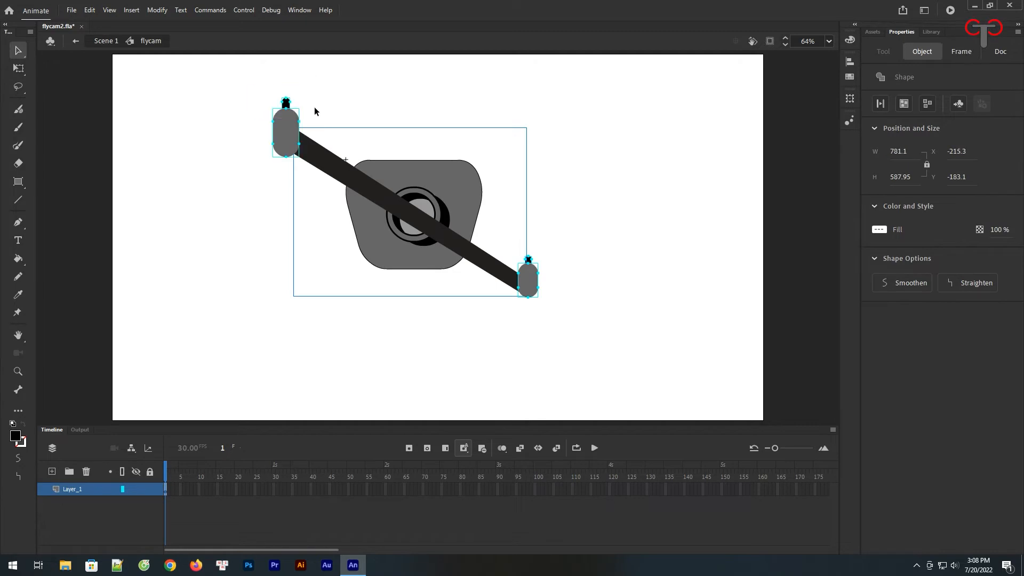
pyautogui.click(905, 103)
pyautogui.rightClick(309, 158)
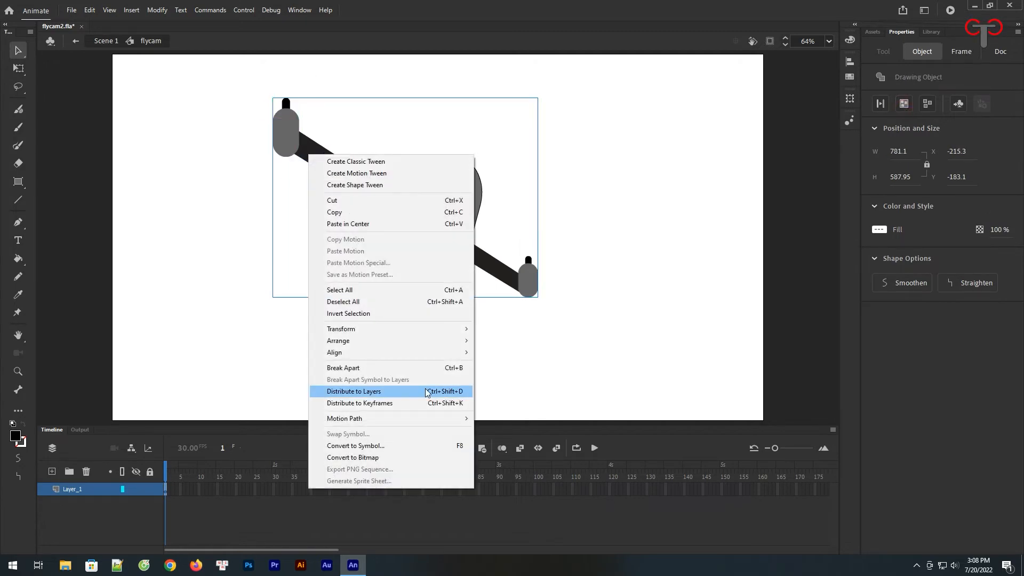
pyautogui.click(442, 344)
pyautogui.click(545, 376)
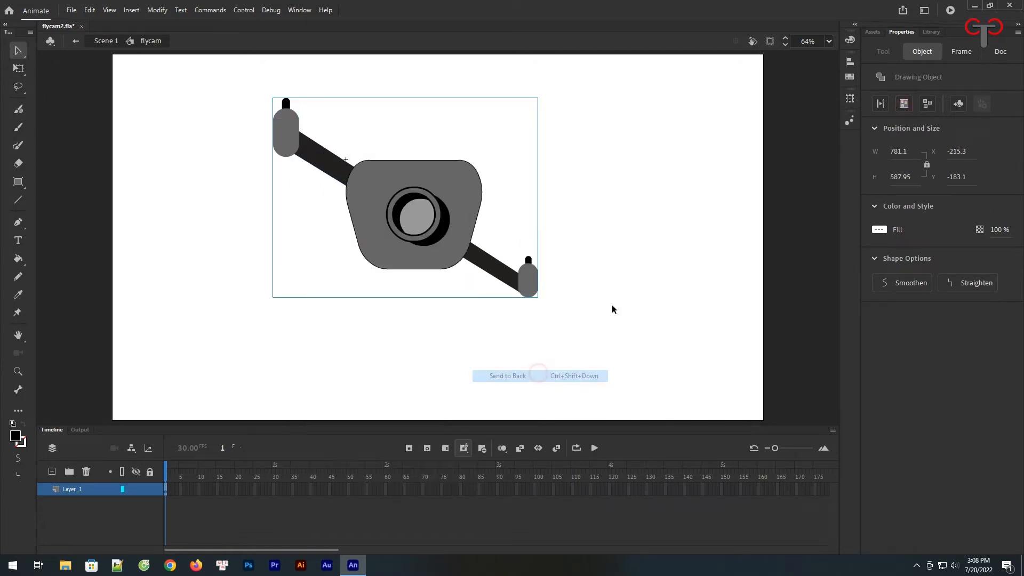
pyautogui.click(594, 248)
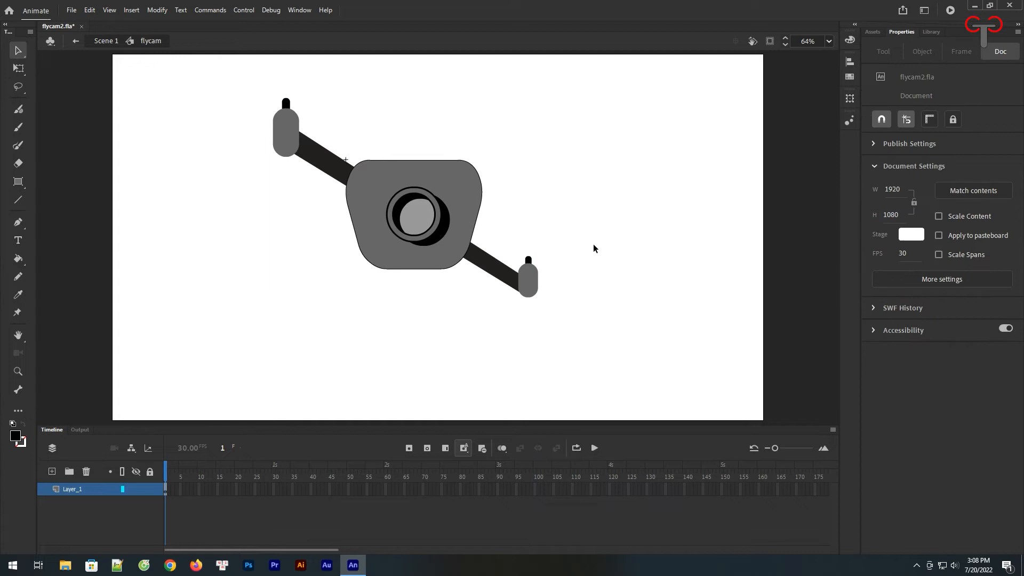
# Duplicate the arm assembly to the right of the original and flip the copy horizontally.
pyautogui.click(508, 276)
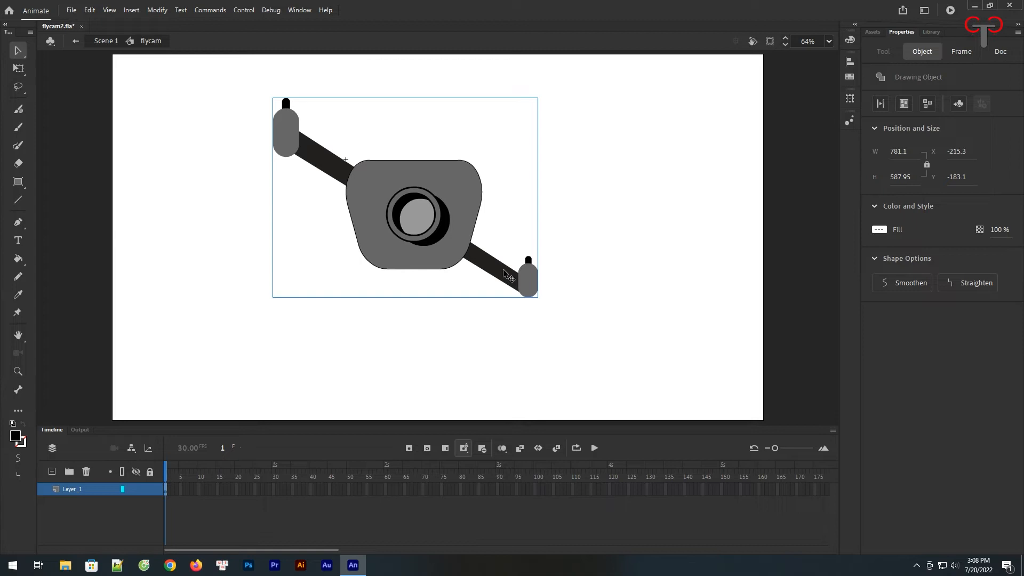
pyautogui.click(633, 247)
pyautogui.click(315, 163)
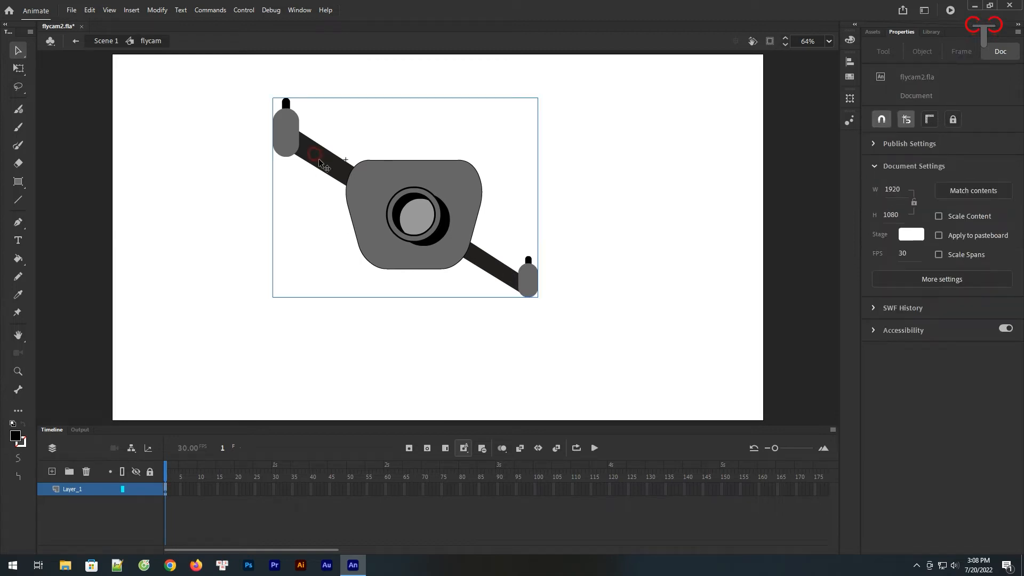
pyautogui.moveTo(315, 163); pyautogui.dragTo(506, 169)
pyautogui.click(158, 10)
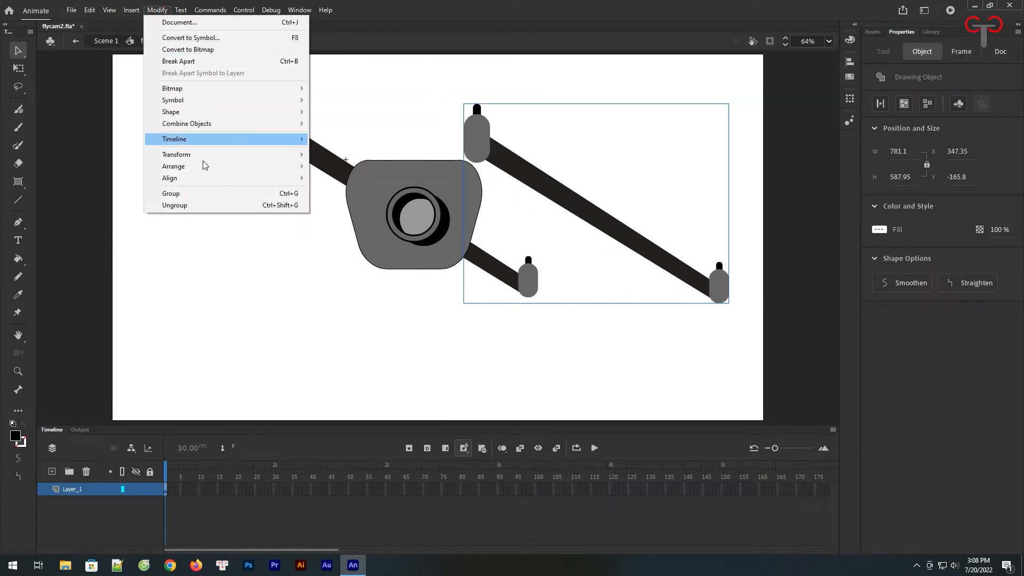
pyautogui.click(334, 255)
# Position the mirrored arm assembly across the original so their tops and end caps line up, and send it to the back.
pyautogui.moveTo(644, 198); pyautogui.dragTo(441, 190)
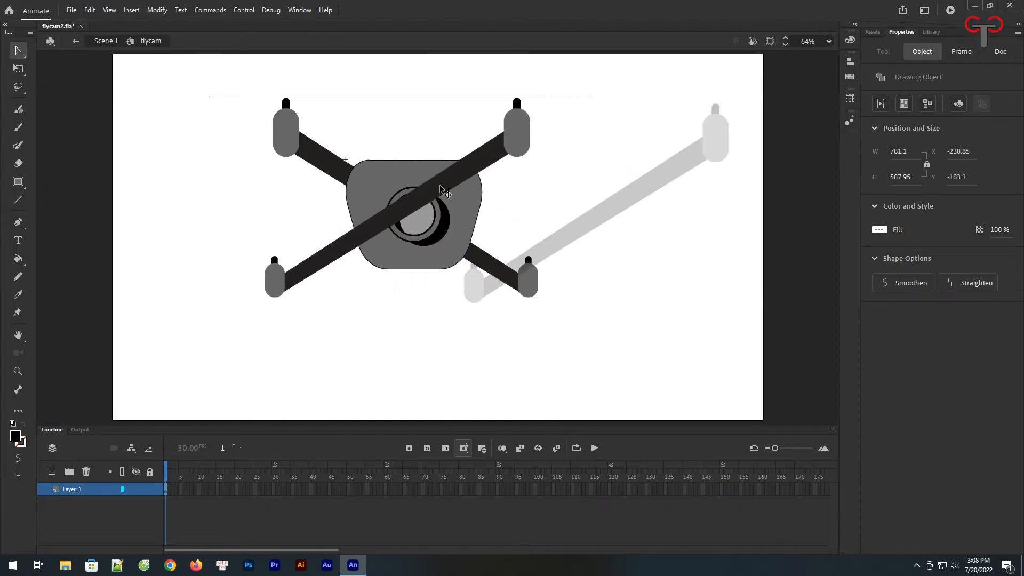
pyautogui.moveTo(441, 188); pyautogui.dragTo(452, 186)
pyautogui.rightClick(494, 166)
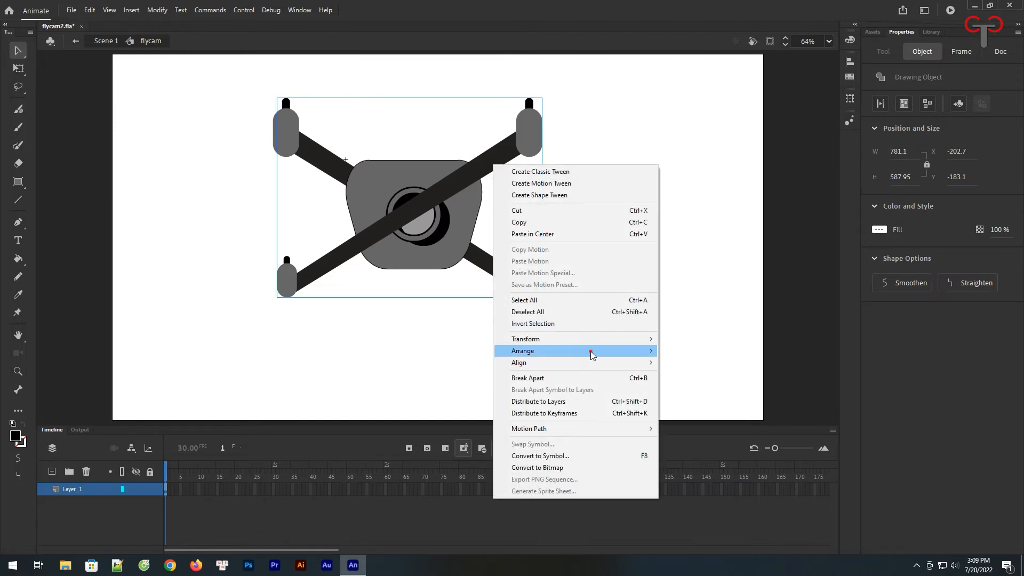
pyautogui.moveTo(592, 350)
pyautogui.click(688, 385)
pyautogui.click(681, 233)
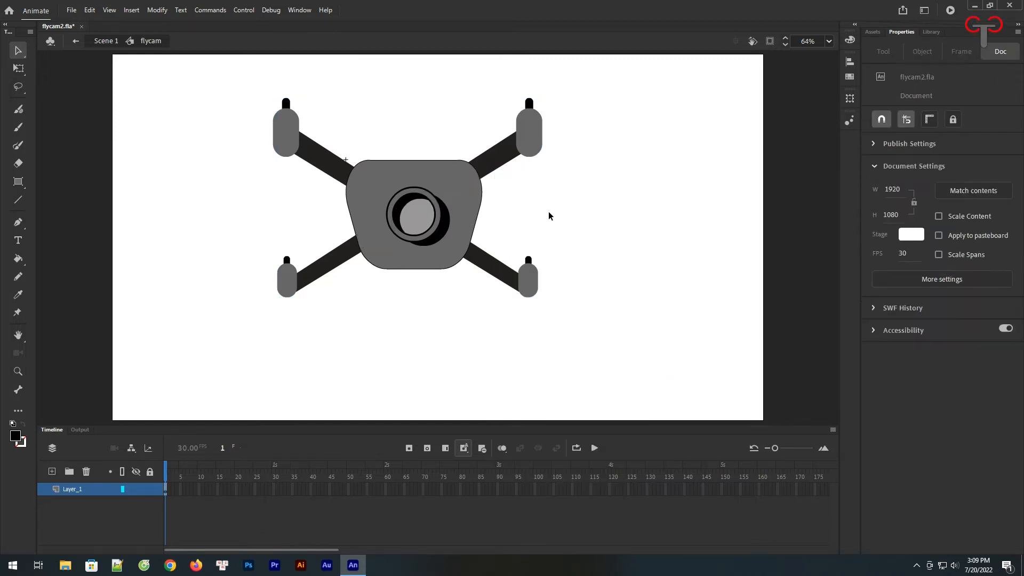
# Squash both arm assemblies together vertically about their centre to a height of about 481 px.
pyautogui.hotkey('ctrl', '-')
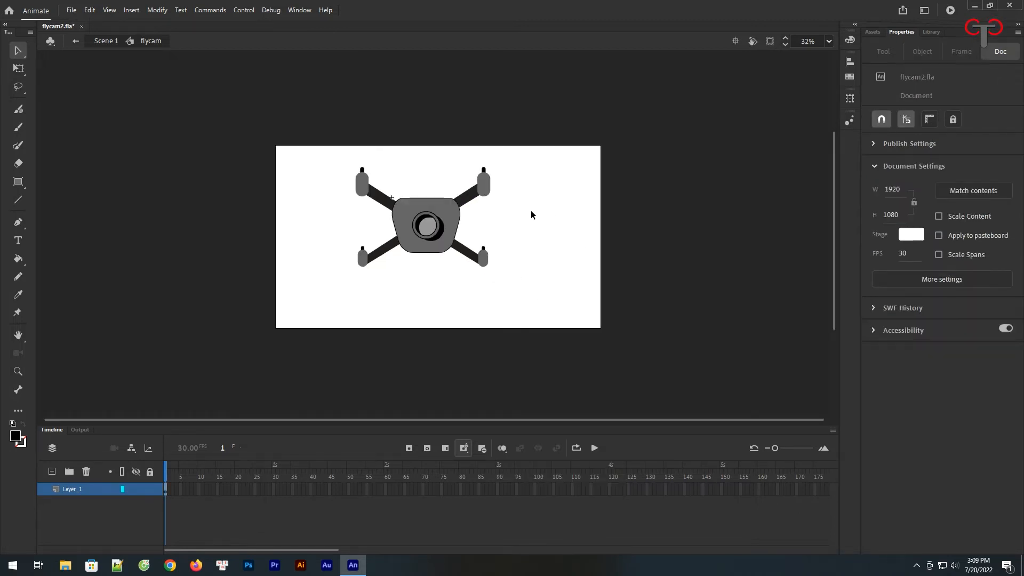
pyautogui.click(483, 196)
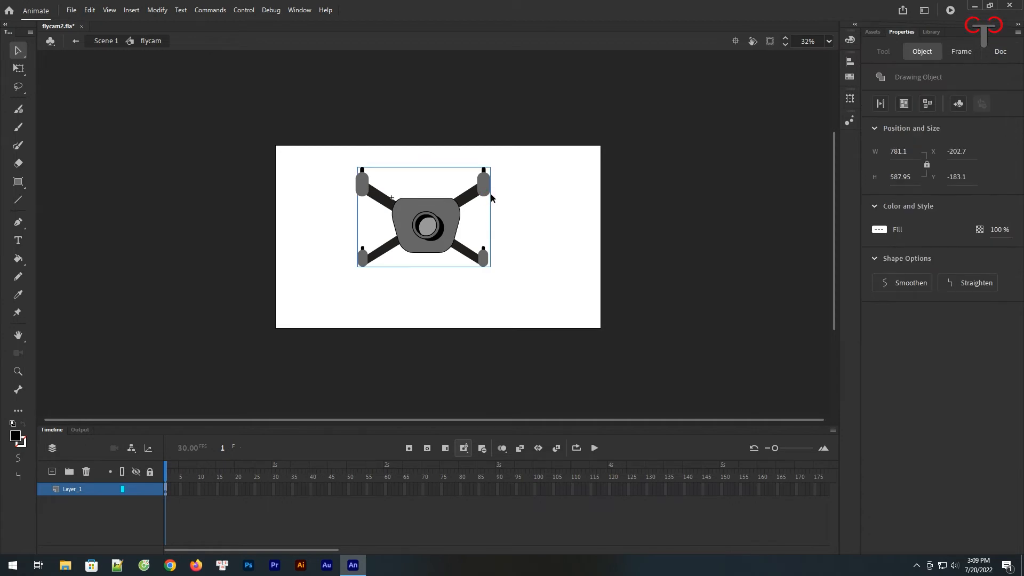
pyautogui.press('q')
pyautogui.moveTo(425, 167); pyautogui.dragTo(425, 169)
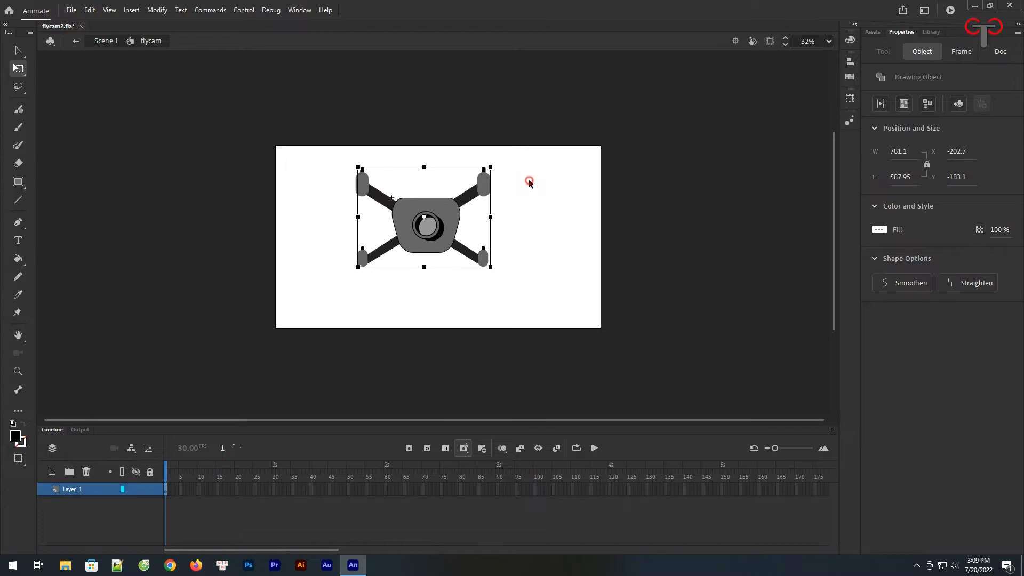
pyautogui.click(528, 181)
pyautogui.click(467, 194)
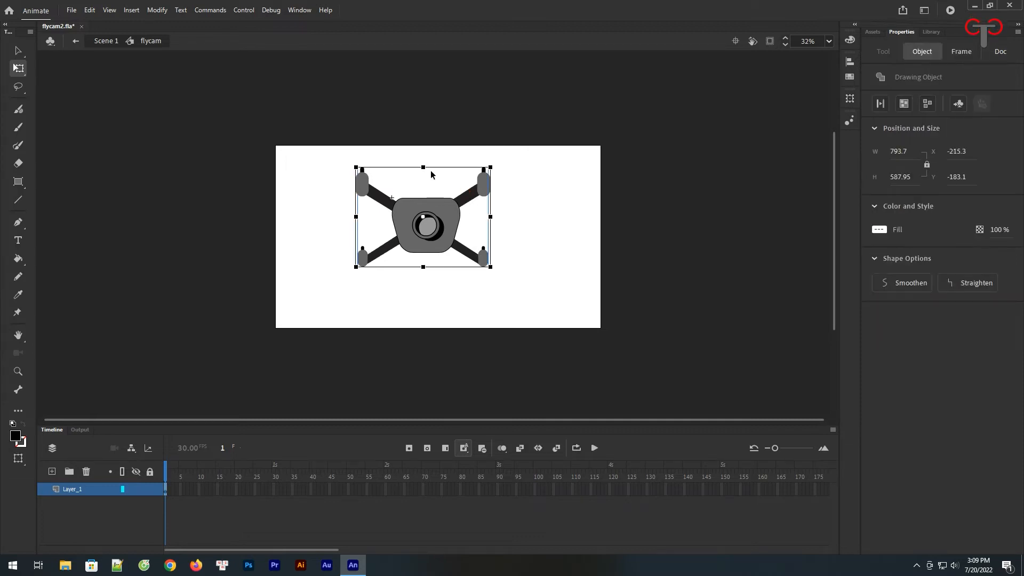
pyautogui.moveTo(423, 168); pyautogui.dragTo(424, 178)
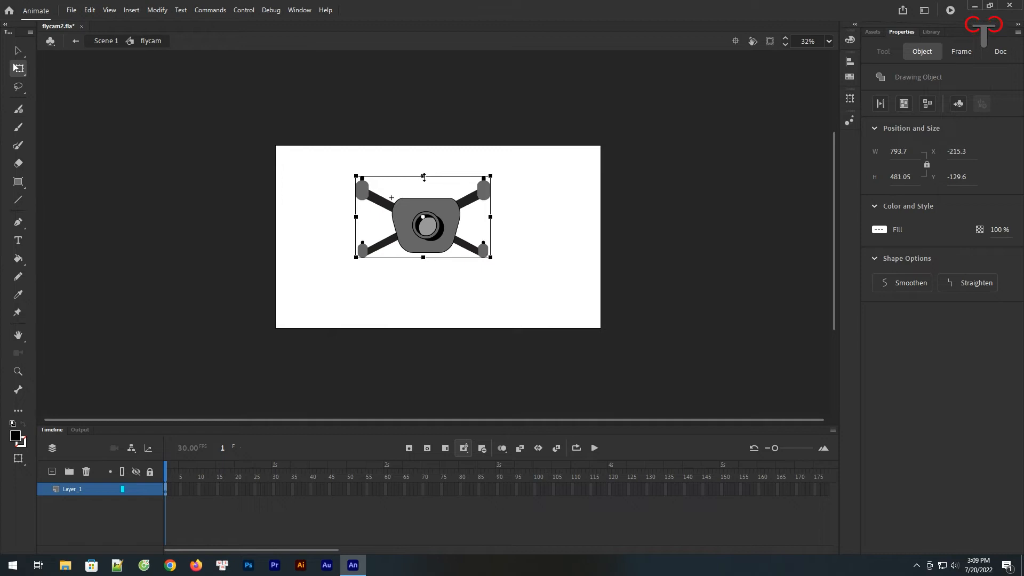
pyautogui.click(541, 200)
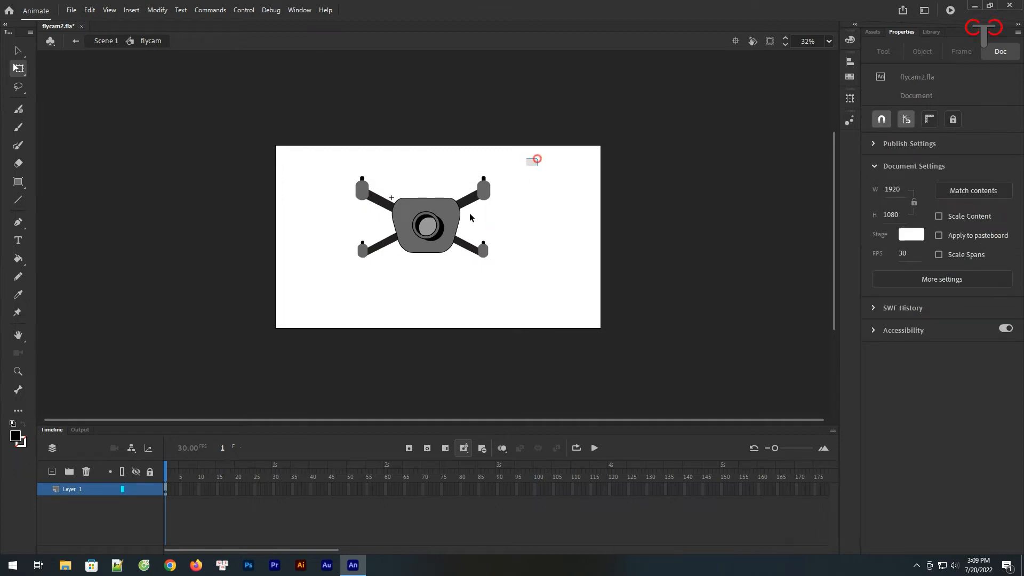
# Move the whole flycam drawing to the left half of the stage, leaving free space on its right.
pyautogui.moveTo(536, 156); pyautogui.dragTo(318, 310)
pyautogui.moveTo(451, 231); pyautogui.dragTo(462, 243)
pyautogui.click(522, 245)
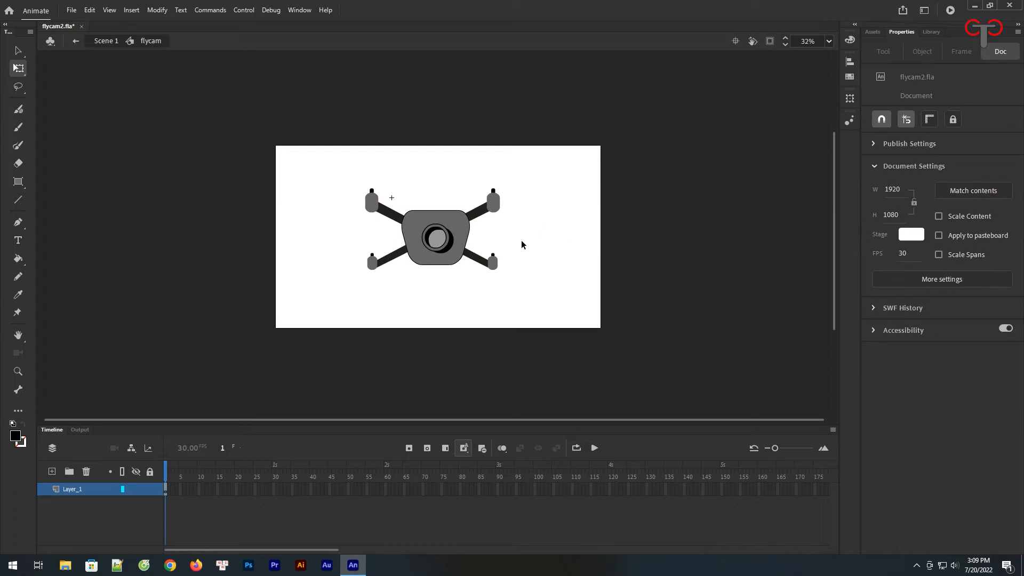
pyautogui.press('z')
pyautogui.moveTo(327, 156); pyautogui.dragTo(528, 296)
pyautogui.keyDown('alt'); pyautogui.click(534, 298); pyautogui.keyUp('alt')
pyautogui.press('v')
pyautogui.moveTo(625, 153)
pyautogui.mouseDown()
pyautogui.moveTo(457, 275)
pyautogui.moveTo(359, 275)
pyautogui.mouseUp()
pyautogui.click(520, 259)
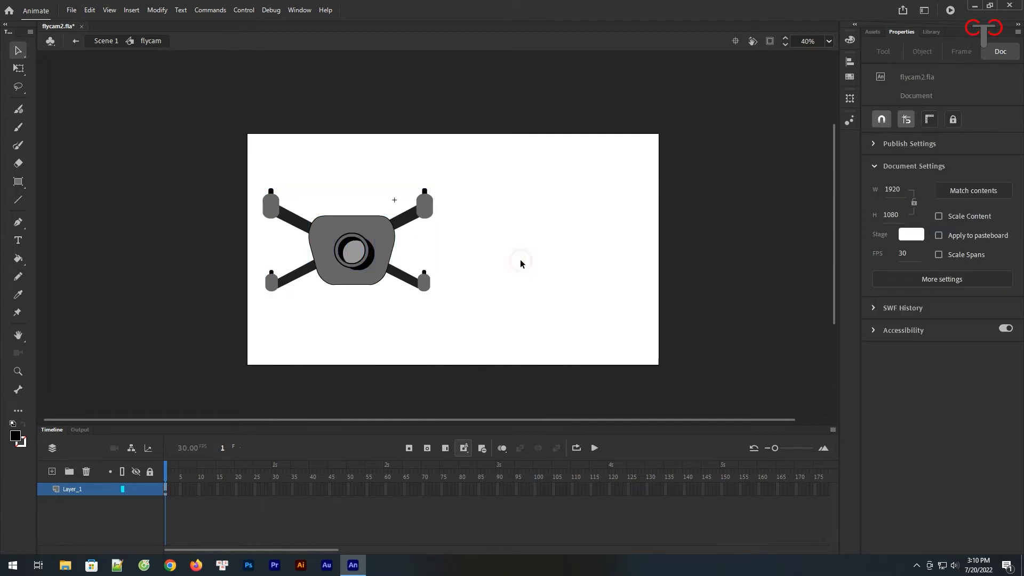
# Rename the layer holding the drawing as flycambody.
pyautogui.doubleClick(91, 490)
pyautogui.write('flycambody')
pyautogui.press('Return')
# Add a new layer named flycamwings beneath flycambody and lock the flycambody layer.
pyautogui.click(52, 472)
pyautogui.moveTo(85, 490)
pyautogui.mouseDown()
pyautogui.moveTo(86, 514)
pyautogui.moveTo(84, 503)
pyautogui.mouseUp()
pyautogui.doubleClick(84, 503)
pyautogui.write('flycamwing')
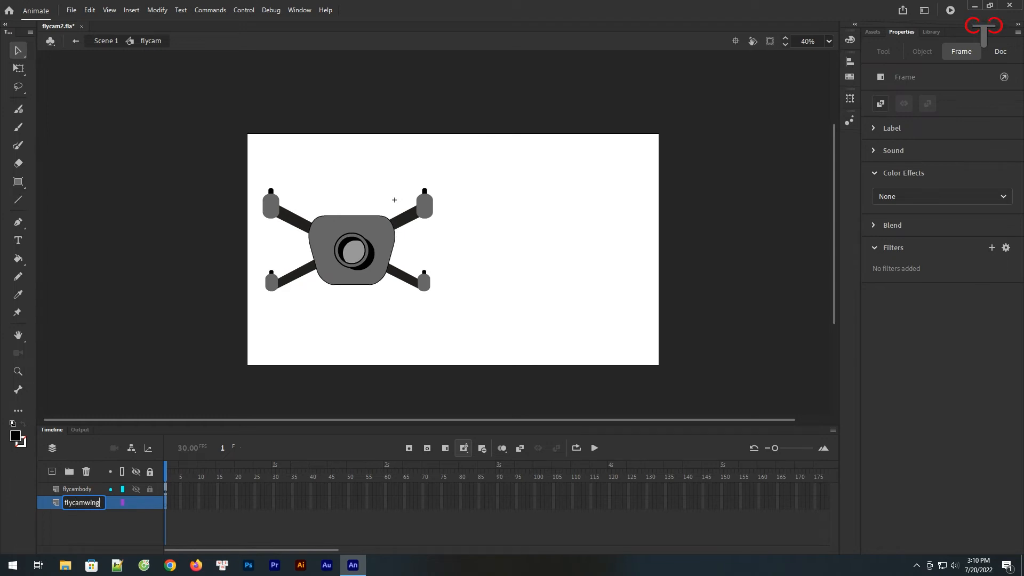
pyautogui.press('BackSpace')
pyautogui.press('BackSpace')
pyautogui.press('BackSpace')
pyautogui.write('prol')
pyautogui.write('wings')
pyautogui.press('Return')
pyautogui.click(150, 489)
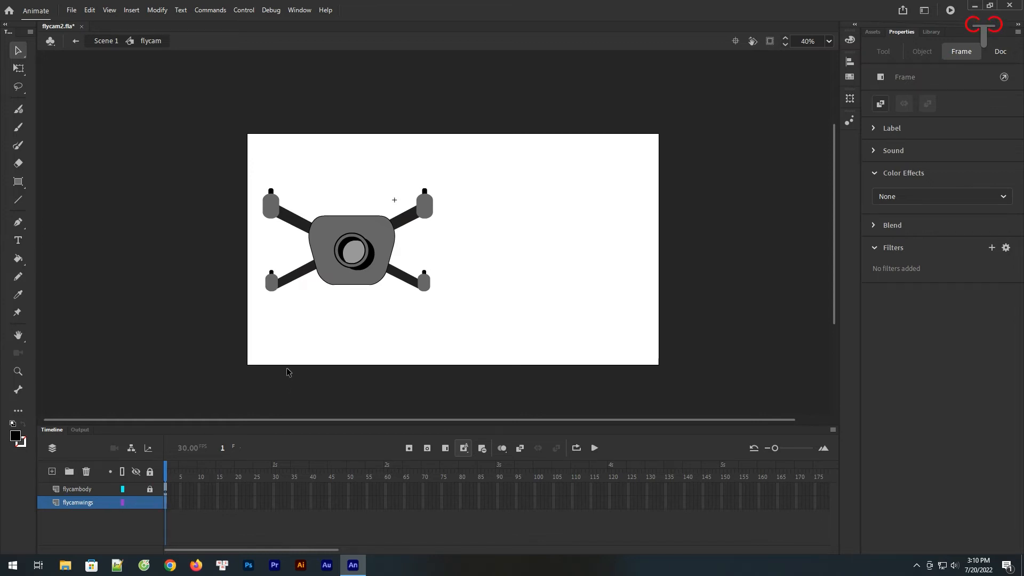
# Set the drawing colours to a light grey fill and a black stroke.
pyautogui.click(16, 438)
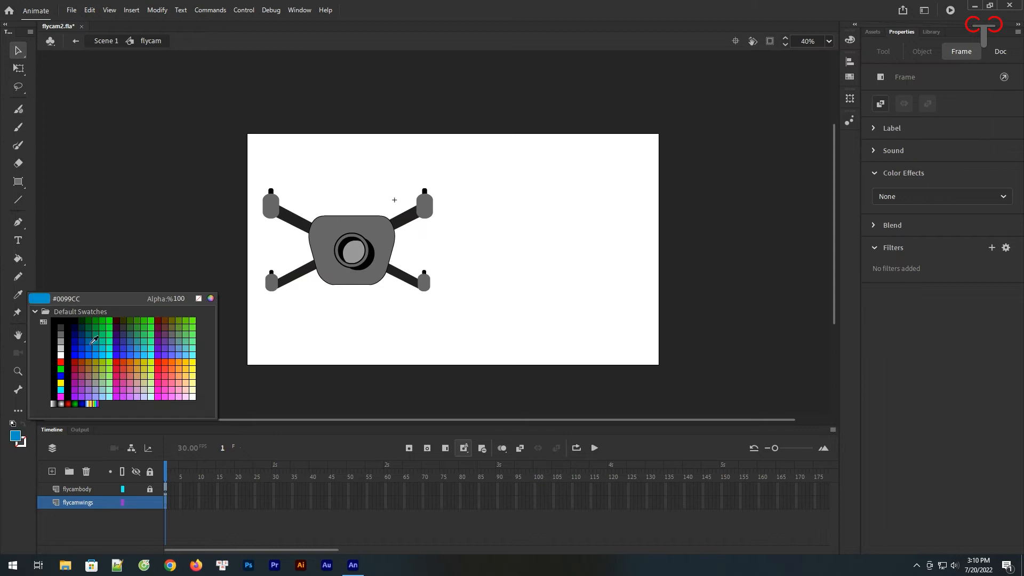
pyautogui.click(61, 354)
pyautogui.click(22, 447)
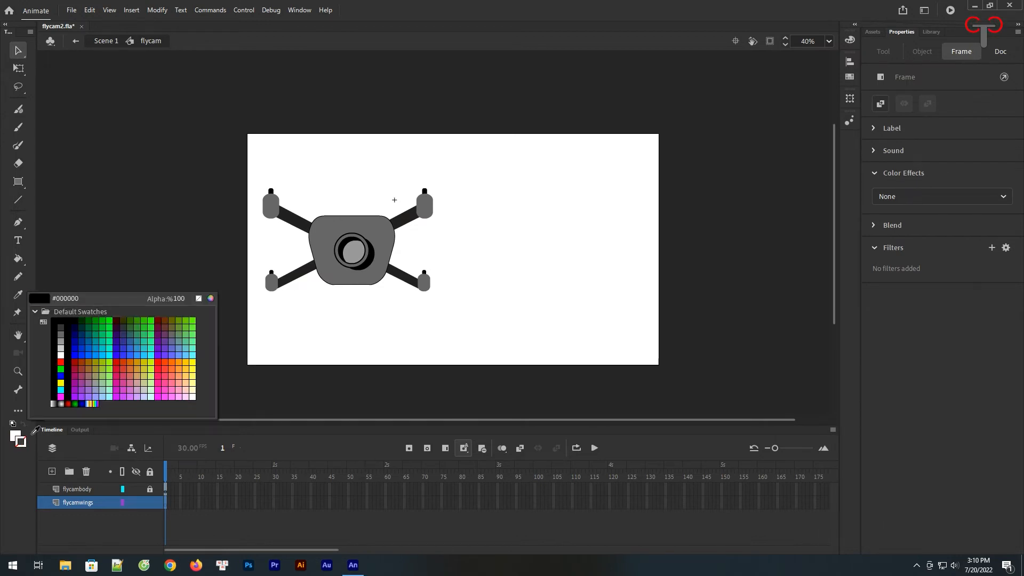
pyautogui.click(64, 315)
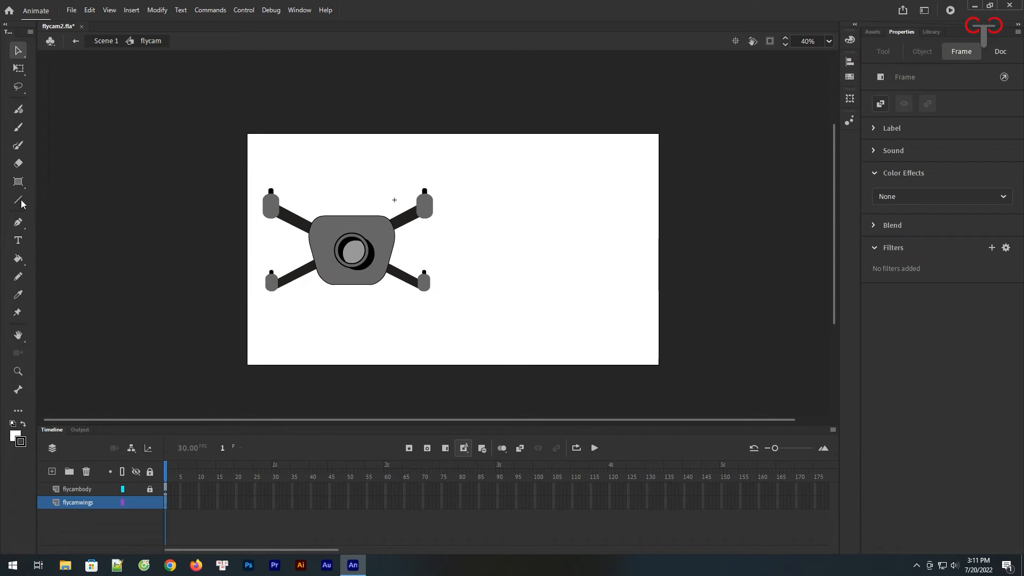
pyautogui.click(20, 433)
pyautogui.click(61, 349)
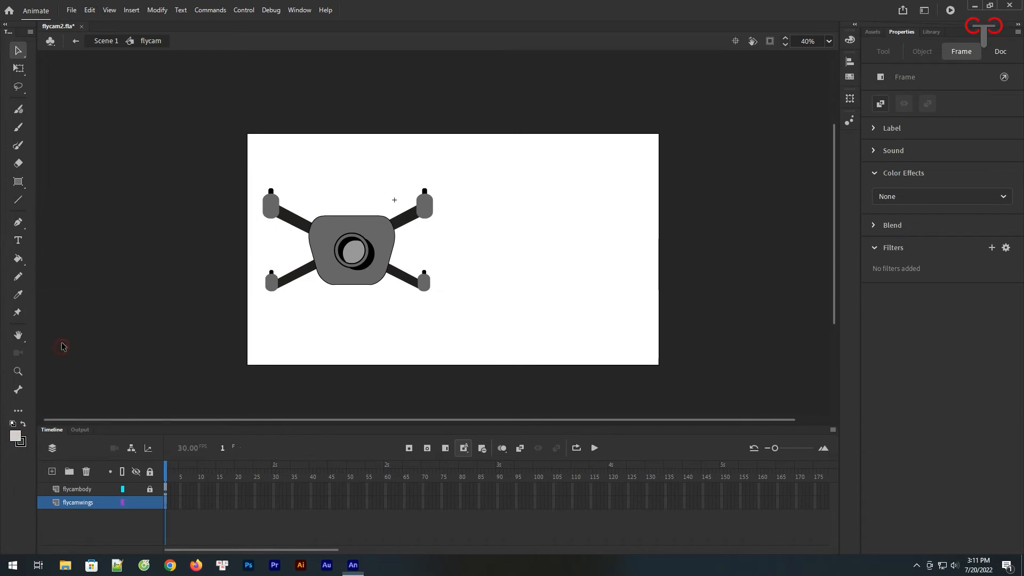
# Draw a circle to the right of the flycam on the flycamwings layer and set its size to 600 × 600 px.
pyautogui.click(18, 181)
pyautogui.click(65, 215)
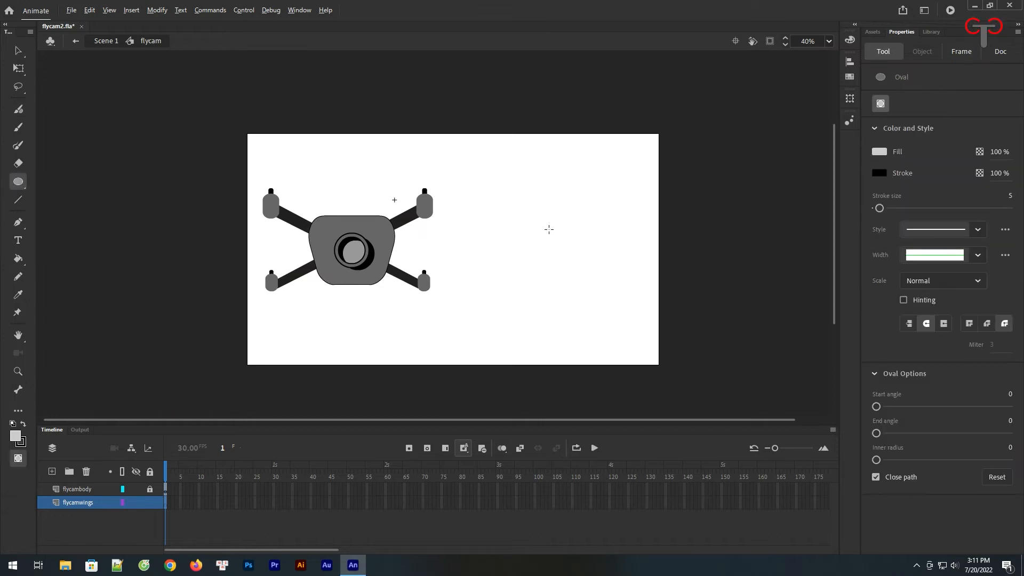
pyautogui.moveTo(549, 229); pyautogui.dragTo(587, 295)
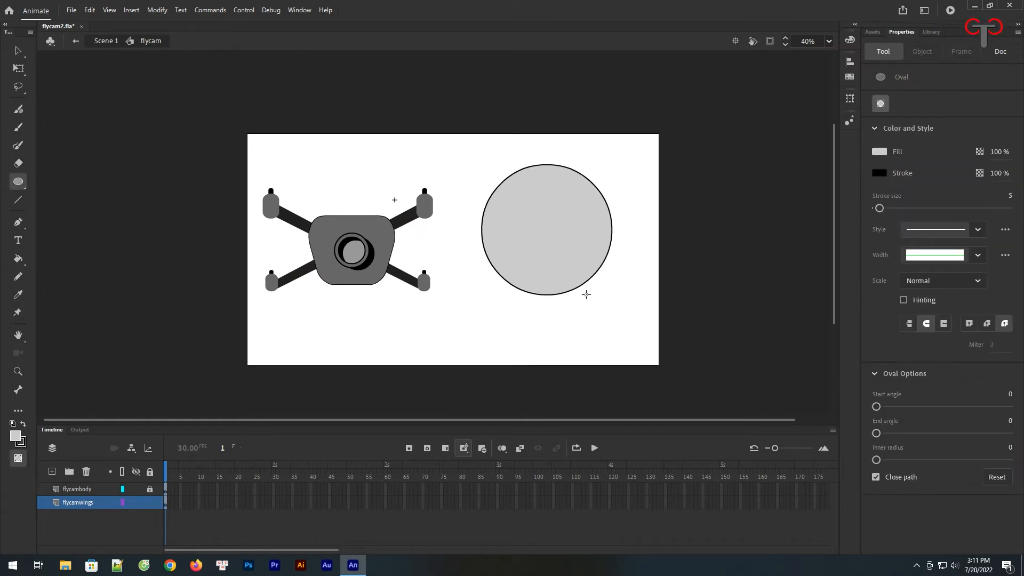
pyautogui.press('v')
pyautogui.click(557, 225)
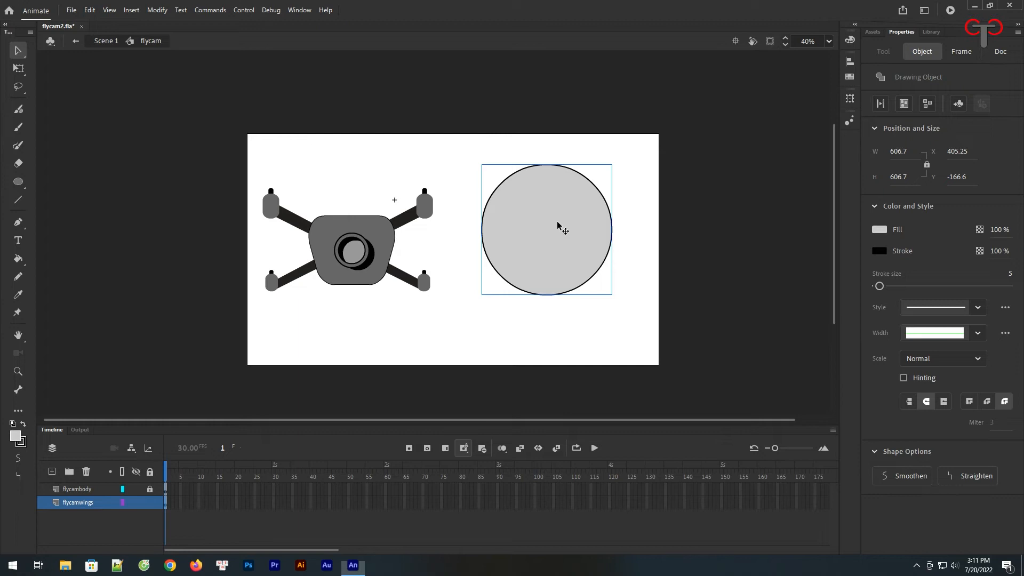
pyautogui.click(899, 151)
pyautogui.write('600')
pyautogui.press('Return')
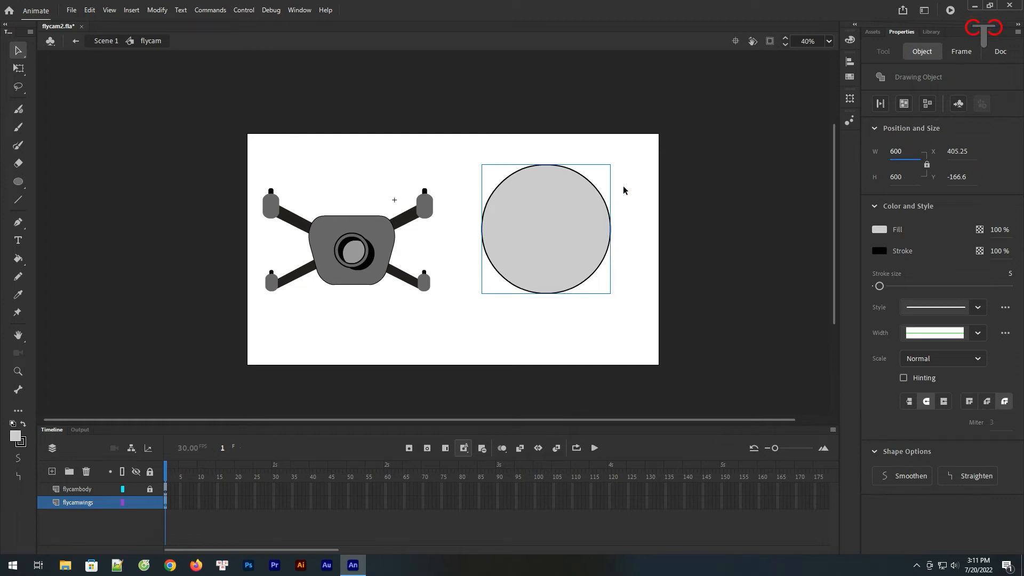
pyautogui.click(103, 223)
# Draw a horizontal black line beneath the circle and set its width to 300 px.
pyautogui.click(18, 200)
pyautogui.moveTo(478, 333); pyautogui.dragTo(581, 341)
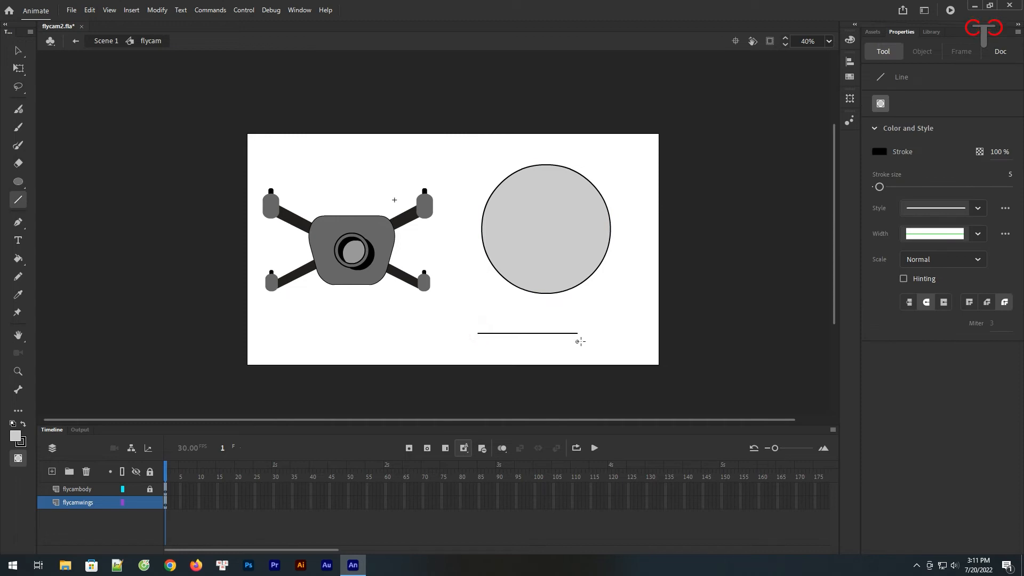
pyautogui.press('v')
pyautogui.click(568, 334)
pyautogui.click(901, 152)
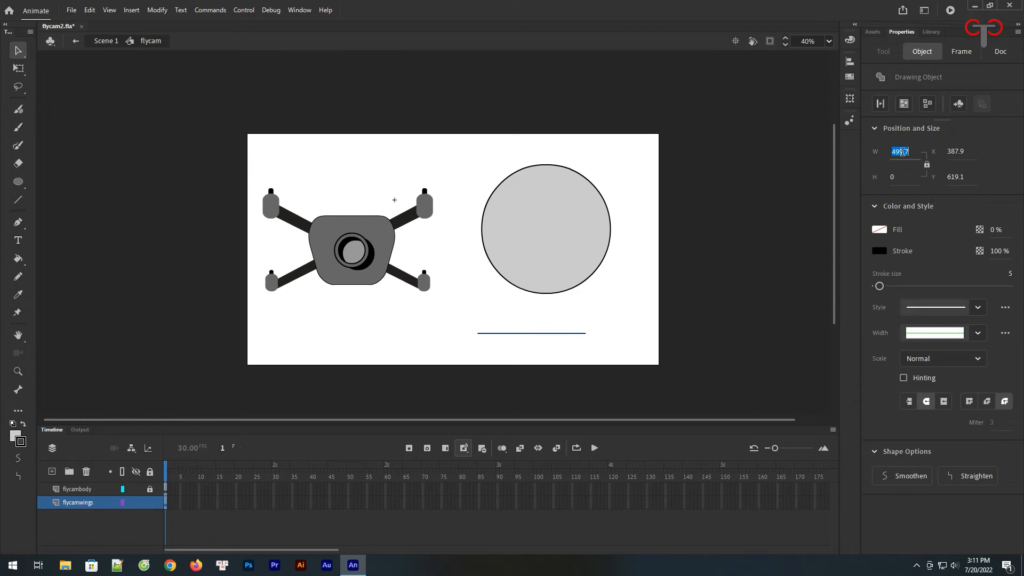
pyautogui.write('300')
pyautogui.press('Return')
# Bend the line upward into an arc about 75 px high and place a copy of it to its right.
pyautogui.click(511, 342)
pyautogui.moveTo(511, 334); pyautogui.dragTo(604, 319)
pyautogui.click(513, 319)
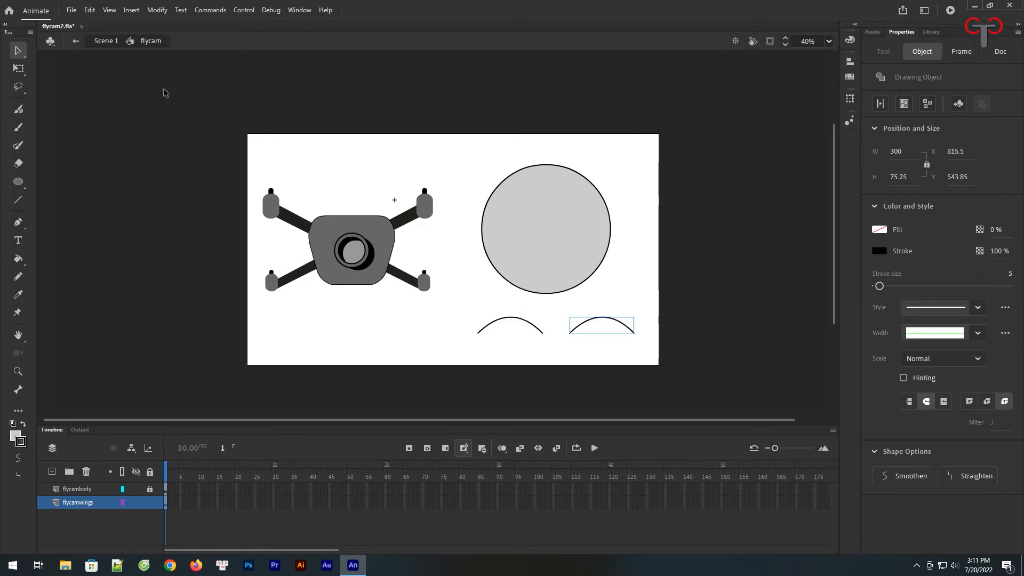
# Flip the copied arc horizontally and vertically and join it to the end of the first arc to form a wave.
pyautogui.click(156, 10)
pyautogui.moveTo(219, 154)
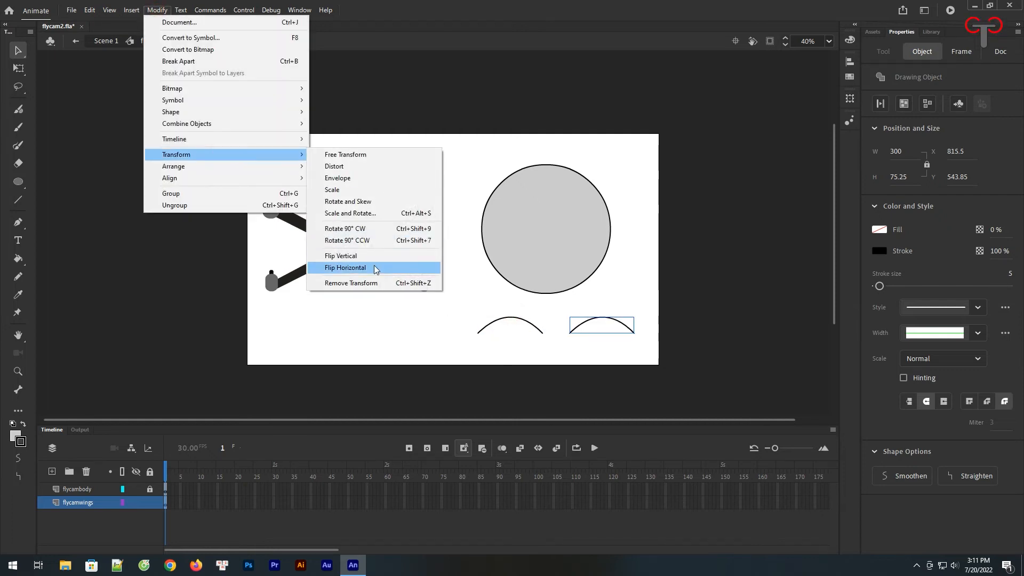
pyautogui.click(376, 267)
pyautogui.click(157, 11)
pyautogui.moveTo(223, 154)
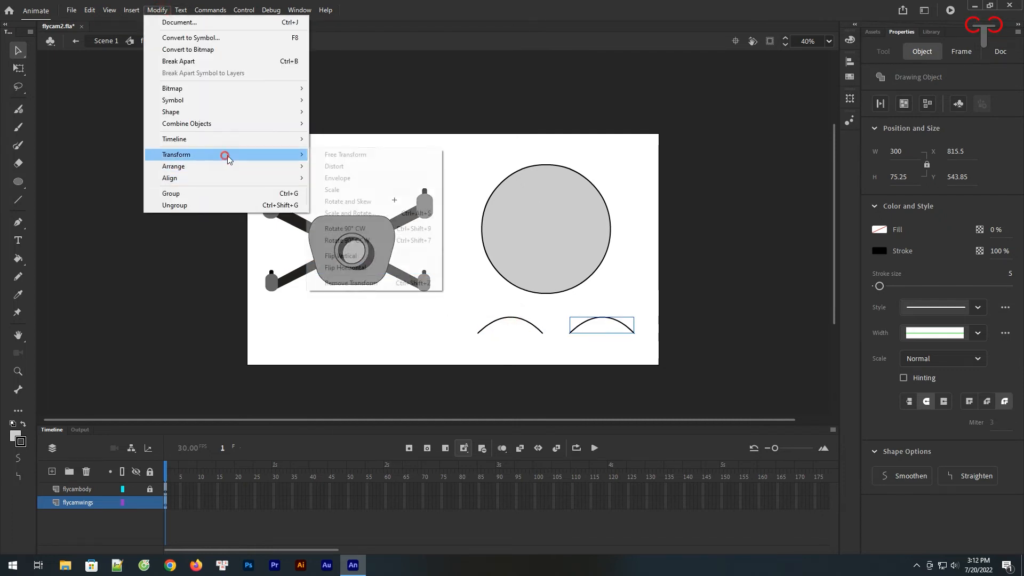
pyautogui.click(376, 255)
pyautogui.moveTo(608, 334); pyautogui.dragTo(581, 350)
pyautogui.click(601, 319)
# Select both joined arcs and convert their lines to fills so they become a single wave shape.
pyautogui.click(544, 335)
pyautogui.moveTo(623, 307); pyautogui.dragTo(463, 383)
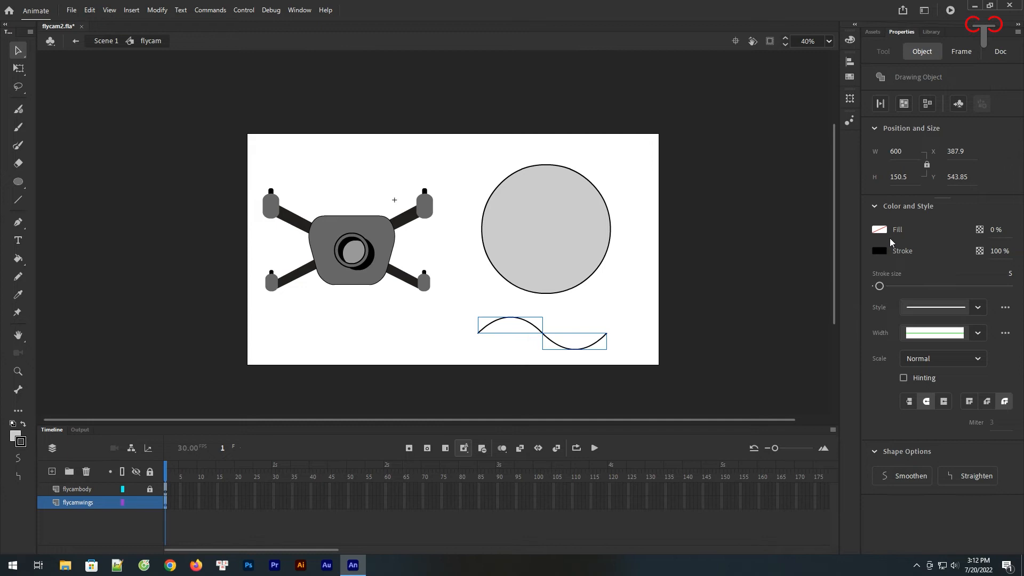
pyautogui.click(881, 103)
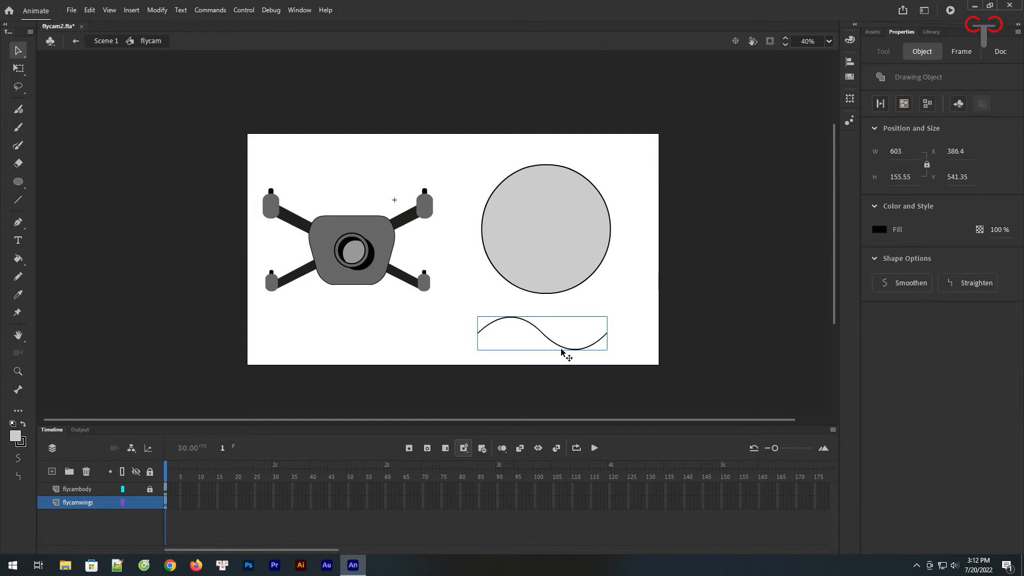
# Duplicate the wave below the circle and rotate one of the two waves by 90°.
pyautogui.moveTo(563, 347)
pyautogui.mouseDown()
pyautogui.moveTo(563, 372)
pyautogui.moveTo(562, 344)
pyautogui.mouseUp()
pyautogui.click(158, 9)
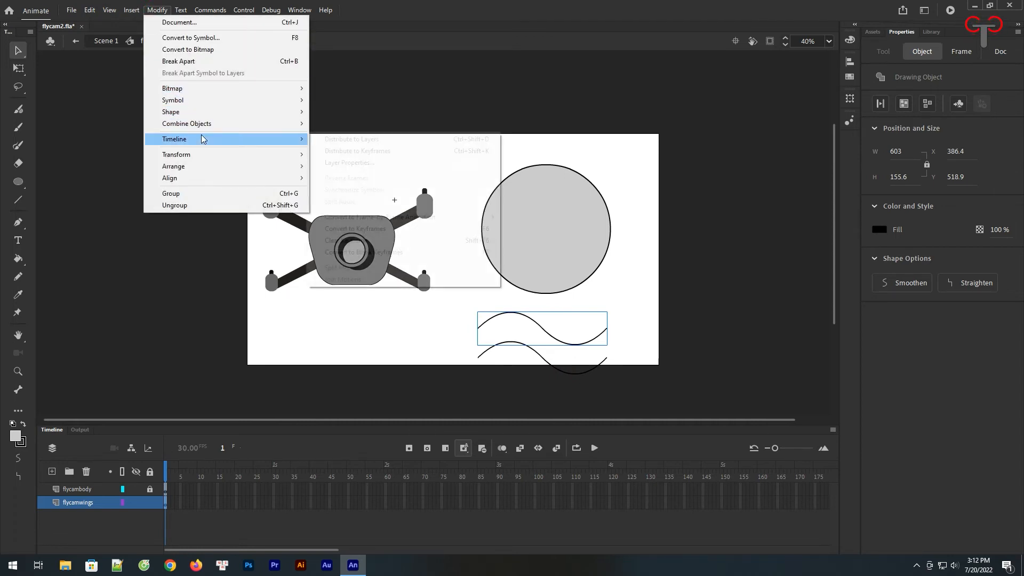
pyautogui.click(574, 344)
pyautogui.click(19, 68)
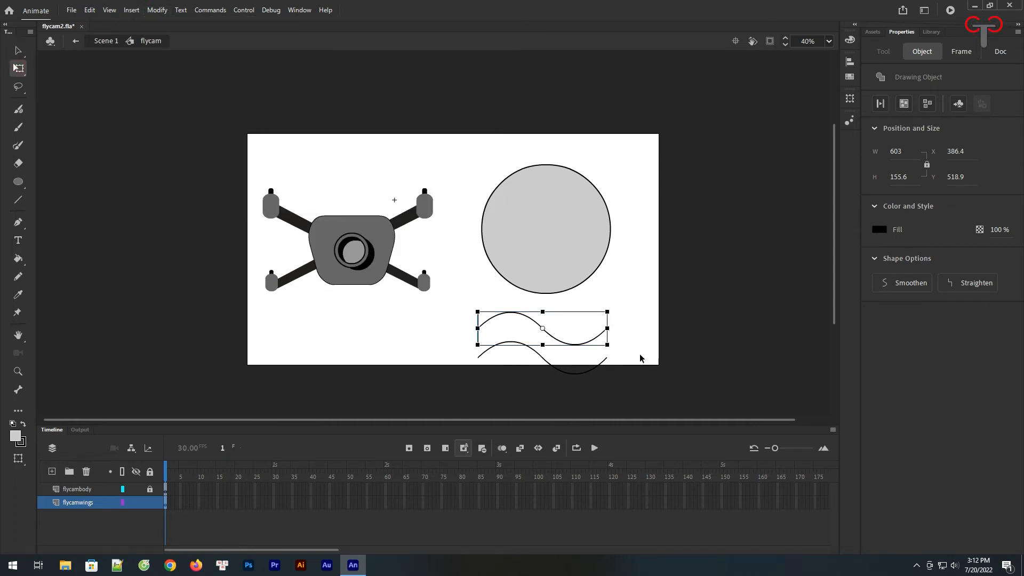
pyautogui.moveTo(609, 351); pyautogui.dragTo(523, 412)
# Select the circle and both waves and align their centres horizontally and vertically to form a four-part wheel.
pyautogui.moveTo(625, 325); pyautogui.dragTo(475, 392)
pyautogui.moveTo(660, 173); pyautogui.dragTo(492, 391)
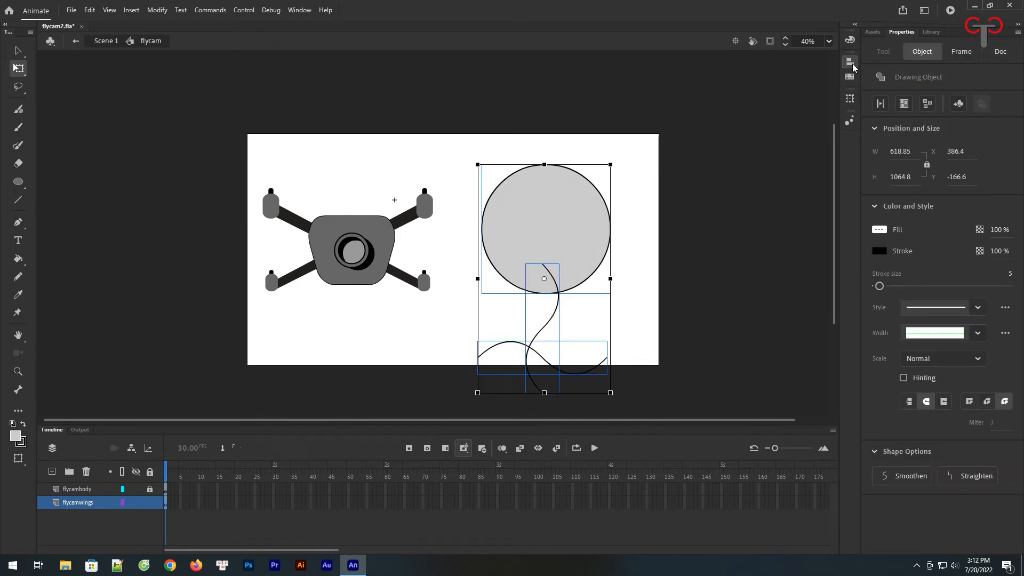
pyautogui.click(851, 63)
pyautogui.click(760, 81)
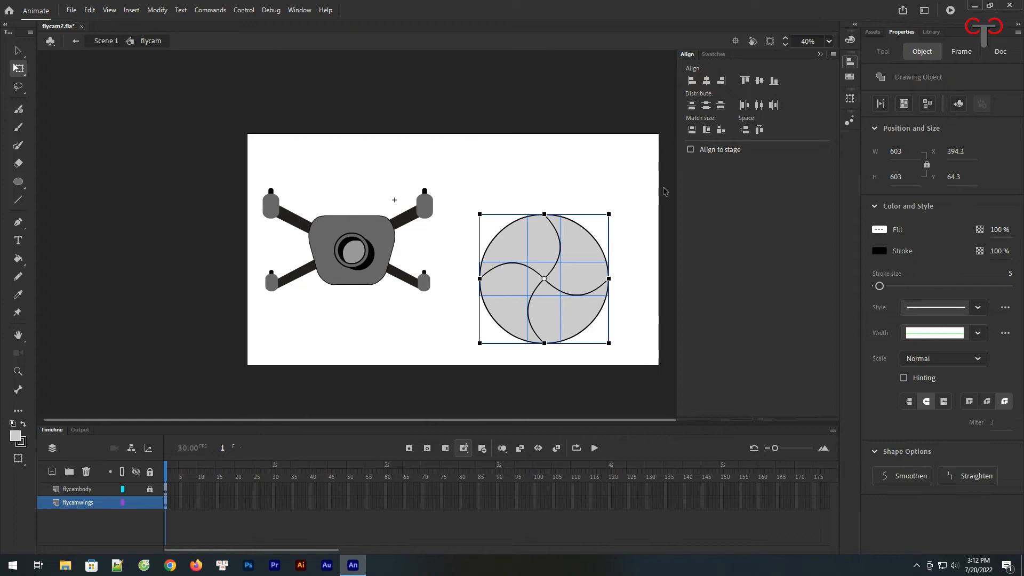
# Convert all the wheel's lines to fills and break its objects apart into plain shapes.
pyautogui.click(612, 172)
pyautogui.moveTo(623, 276); pyautogui.dragTo(630, 217)
pyautogui.moveTo(641, 142); pyautogui.dragTo(478, 309)
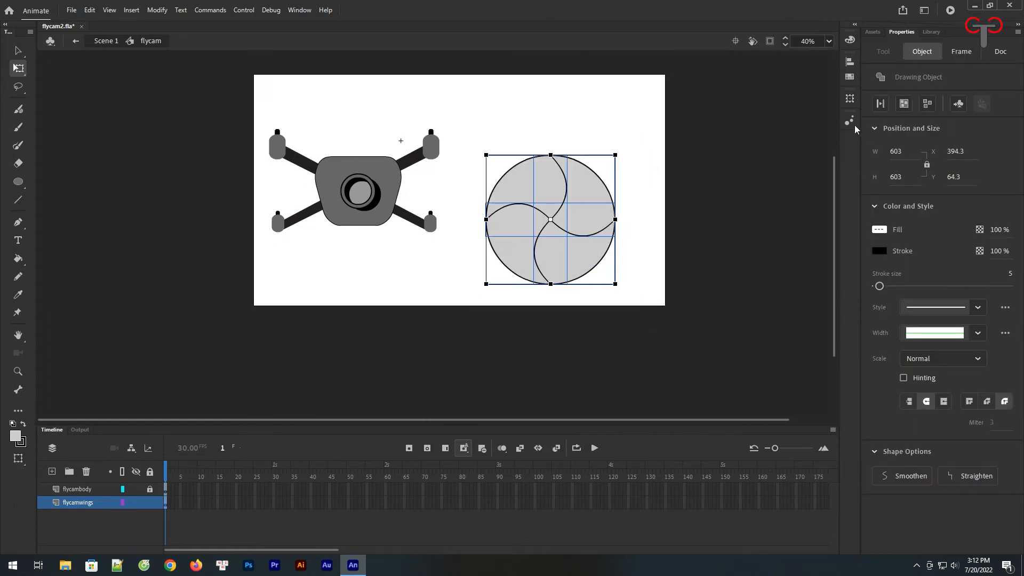
pyautogui.click(882, 104)
pyautogui.hotkey('ctrl', 'shift', 'a')
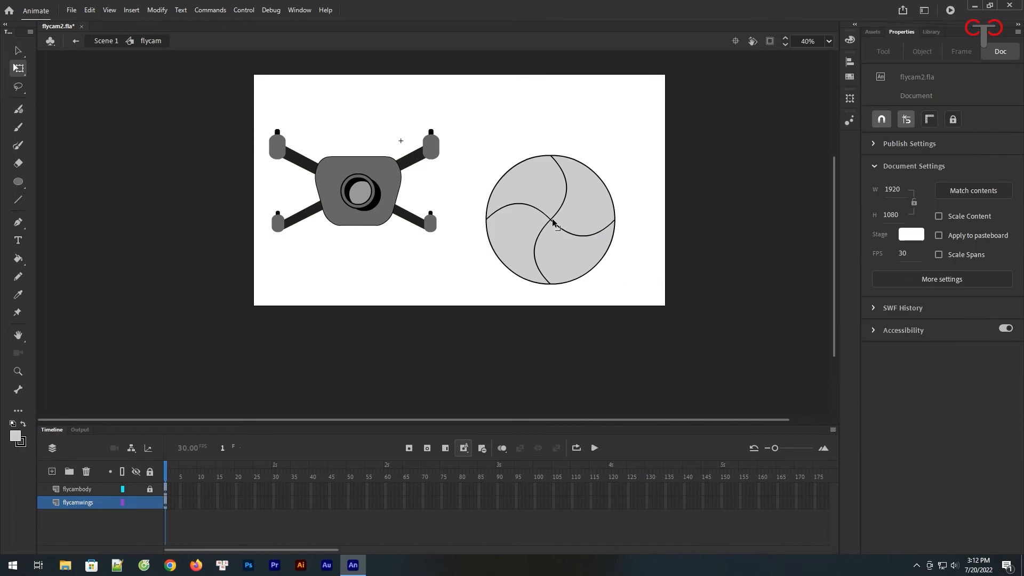
# Place a copy of the wheel's black outline on the pasteboard to the right of the stage.
pyautogui.click(552, 222)
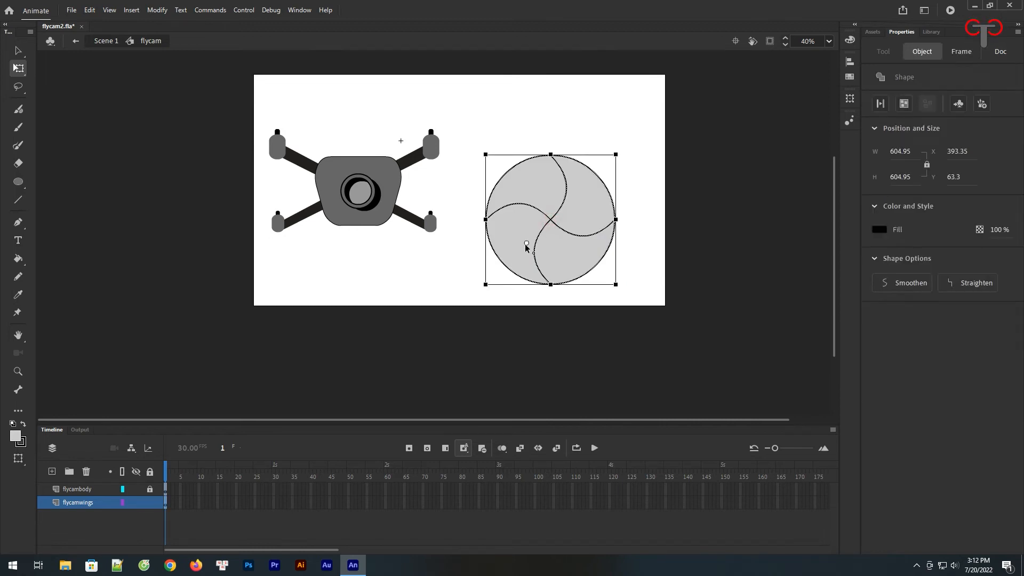
pyautogui.moveTo(529, 247); pyautogui.dragTo(730, 182)
pyautogui.click(718, 288)
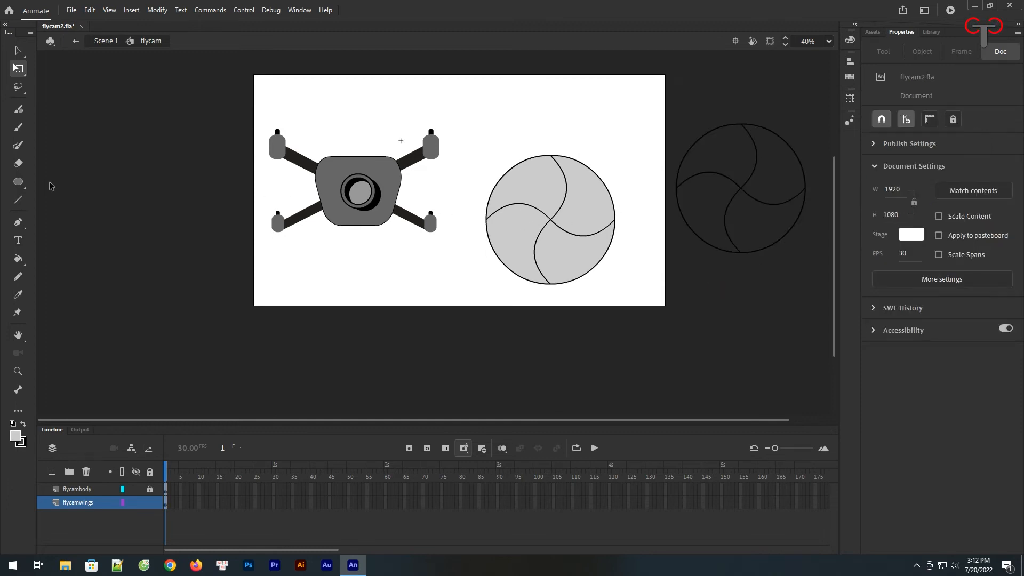
# Fill two opposite sections of the grey wheel with white using the Paint Bucket.
pyautogui.click(18, 260)
pyautogui.click(12, 438)
pyautogui.click(33, 358)
pyautogui.click(539, 200)
pyautogui.click(569, 253)
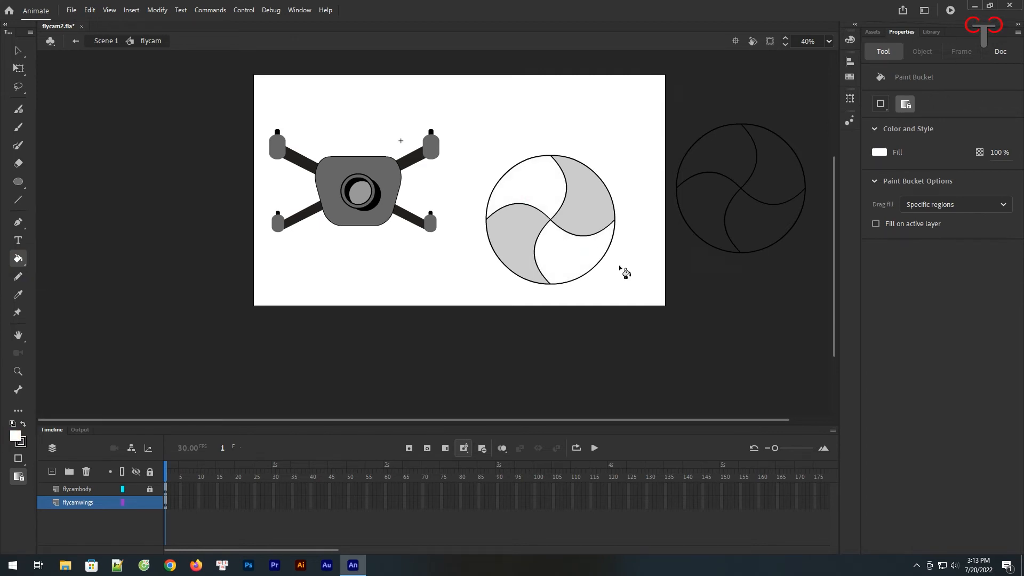
# Pull the black outline off the grey and white wheel and delete it.
pyautogui.click(18, 52)
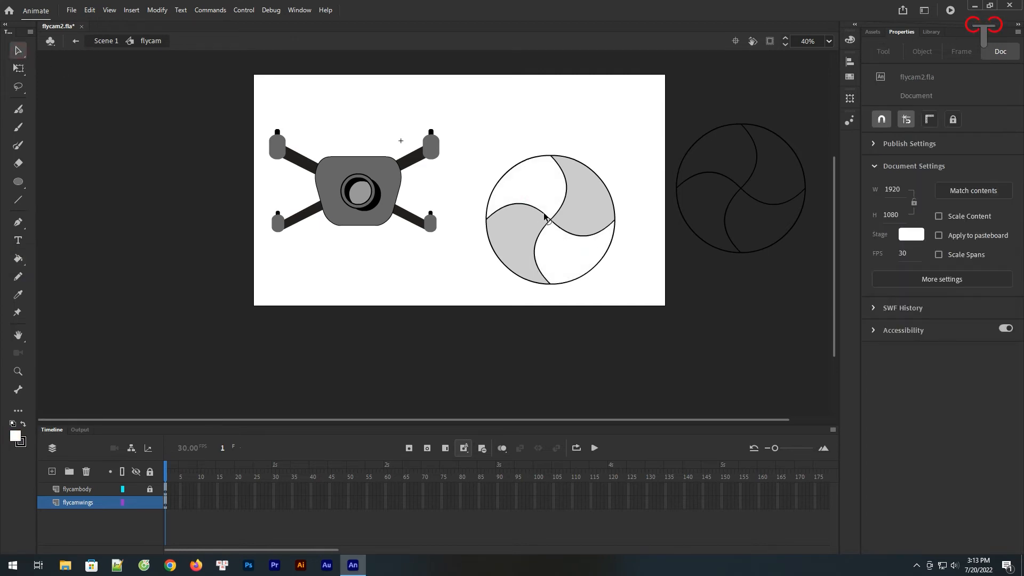
pyautogui.doubleClick(551, 222)
pyautogui.moveTo(492, 211); pyautogui.dragTo(236, 299)
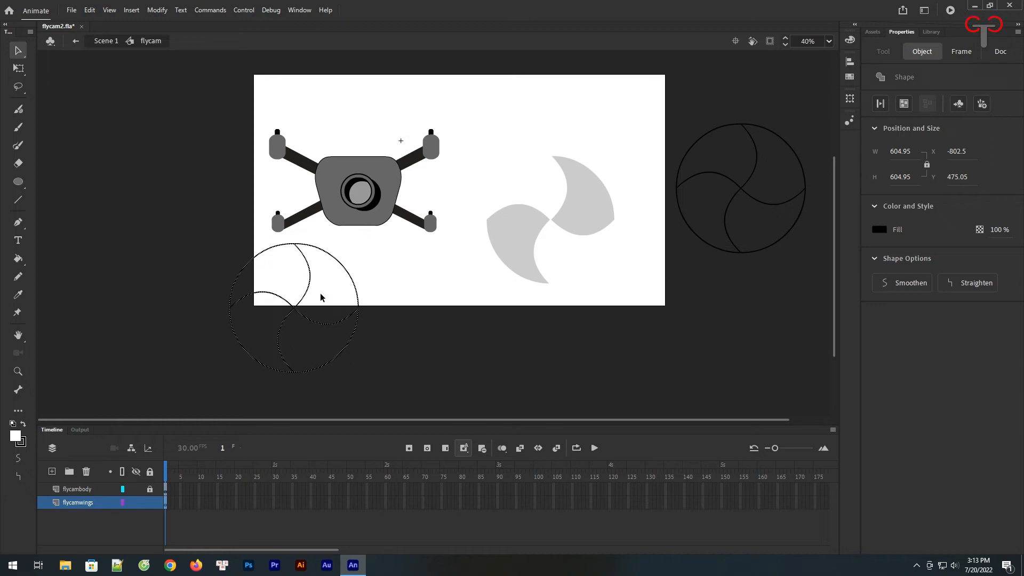
pyautogui.click(565, 255)
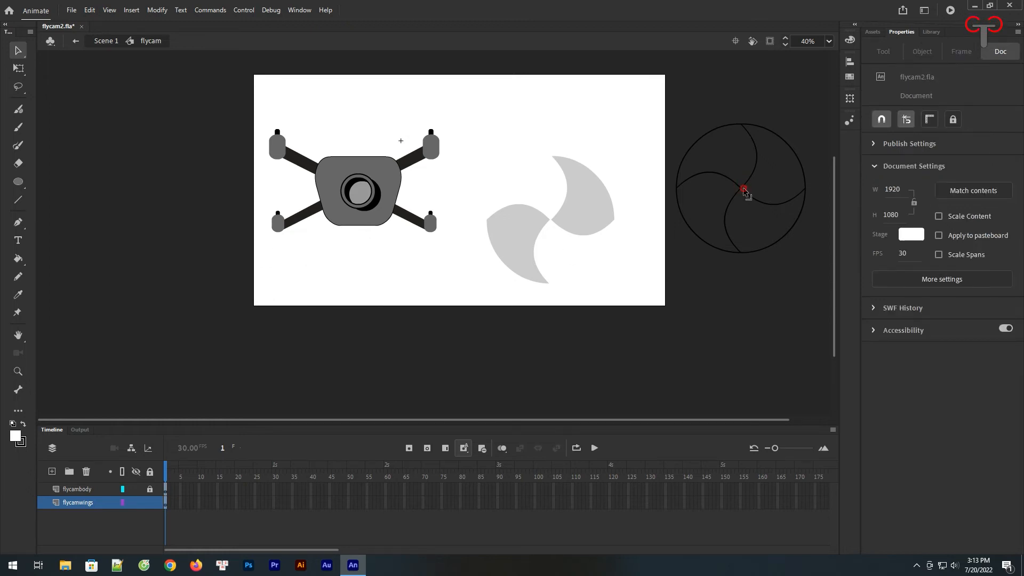
# Set the eraser size to 28 and erase the inner parts of the curved lines in the spare black outline.
pyautogui.doubleClick(745, 191)
pyautogui.click(18, 163)
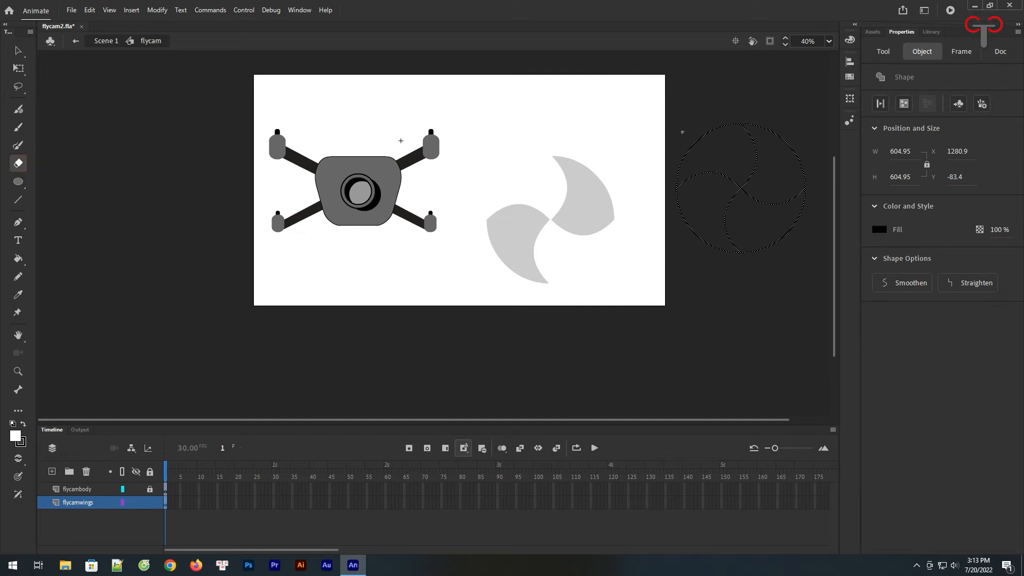
pyautogui.press('z')
pyautogui.moveTo(663, 107); pyautogui.dragTo(812, 270)
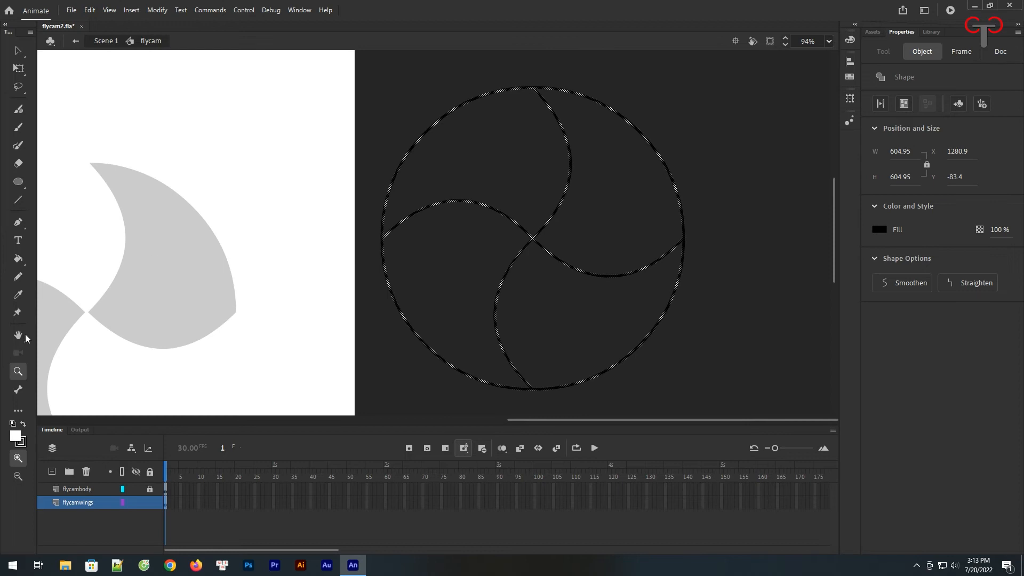
pyautogui.click(18, 164)
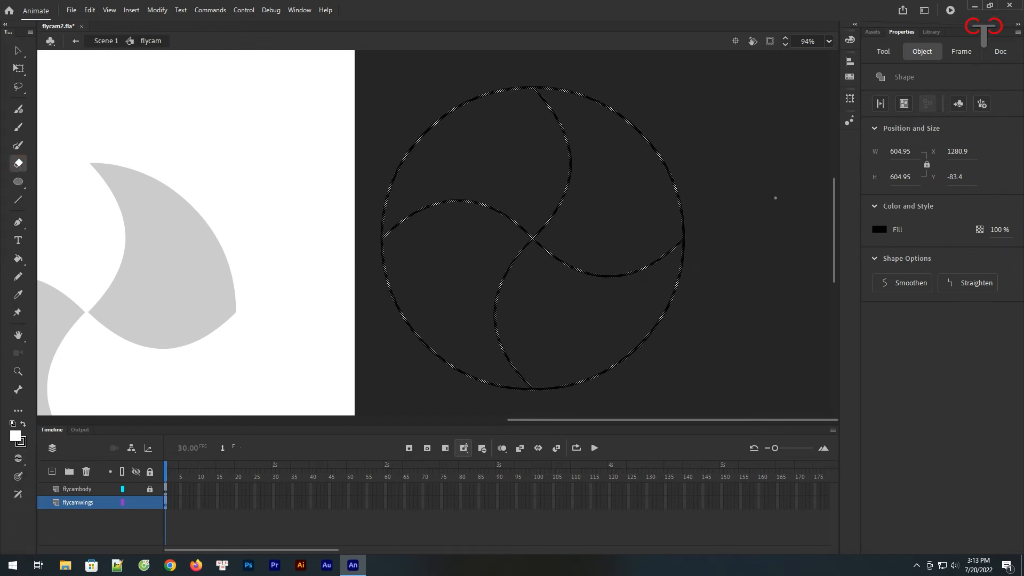
pyautogui.click(883, 52)
pyautogui.moveTo(889, 184); pyautogui.dragTo(895, 183)
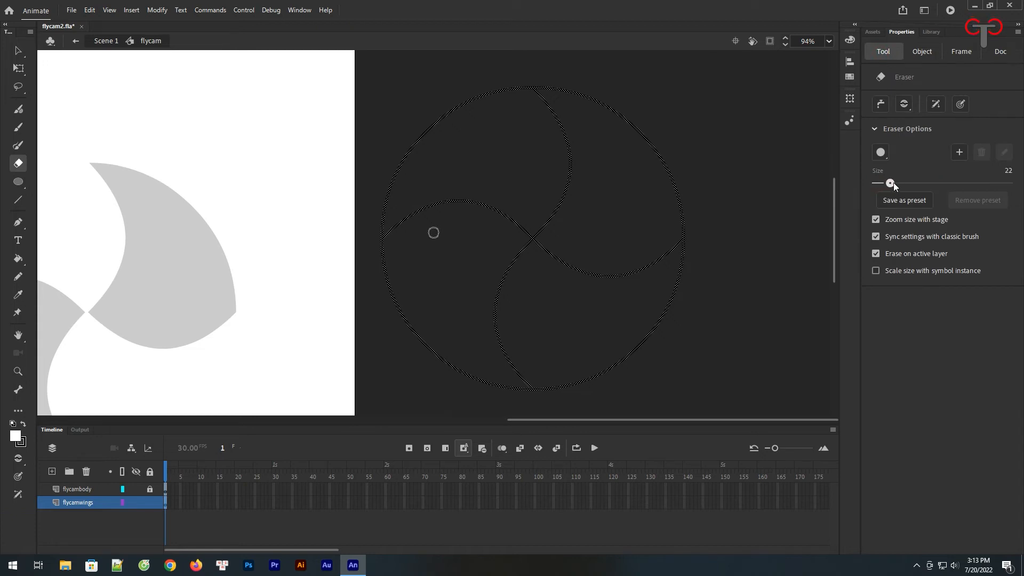
pyautogui.moveTo(456, 202)
pyautogui.mouseDown()
pyautogui.moveTo(522, 229)
pyautogui.moveTo(568, 264)
pyautogui.moveTo(427, 206)
pyautogui.mouseUp()
pyautogui.moveTo(540, 237)
pyautogui.mouseDown()
pyautogui.moveTo(552, 219)
pyautogui.moveTo(504, 281)
pyautogui.mouseUp()
pyautogui.moveTo(444, 213); pyautogui.dragTo(406, 217)
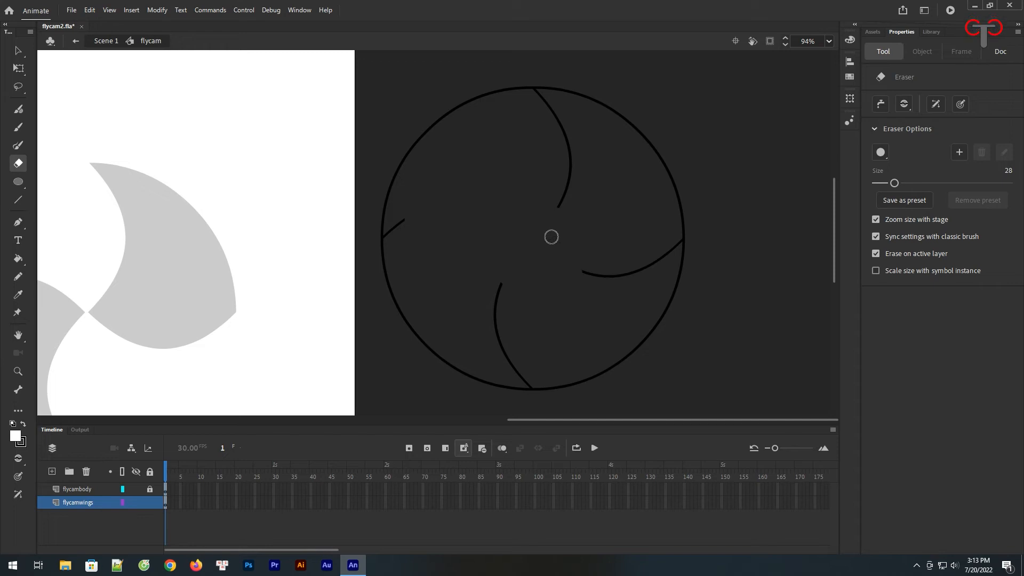
# Try to move the trimmed outline by hand back over the grey and white blades.
pyautogui.hotkey('ctrl', '-')
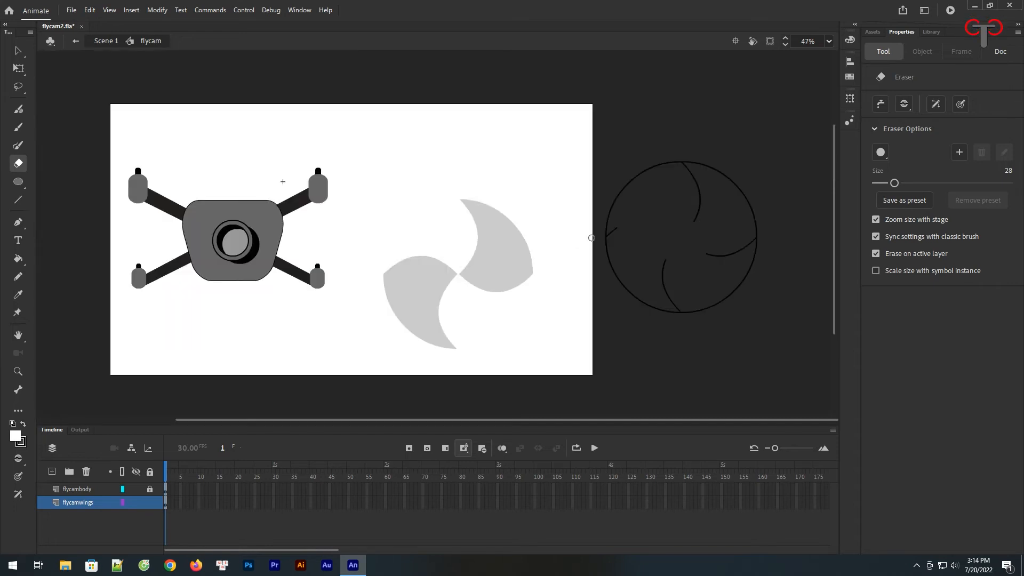
pyautogui.press('v')
pyautogui.doubleClick(718, 172)
pyautogui.moveTo(718, 171)
pyautogui.mouseDown()
pyautogui.moveTo(572, 182)
pyautogui.moveTo(491, 210)
pyautogui.mouseUp()
pyautogui.click(567, 151)
pyautogui.moveTo(556, 179); pyautogui.dragTo(392, 352)
pyautogui.click(565, 223)
pyautogui.hotkey('ctrl', 'a')
pyautogui.click(565, 229)
pyautogui.hotkey('ctrl', 'z')
# Turn the grey and white blades and the trimmed outline into separate drawing objects.
pyautogui.click(507, 248)
pyautogui.moveTo(561, 167); pyautogui.dragTo(366, 373)
pyautogui.click(904, 104)
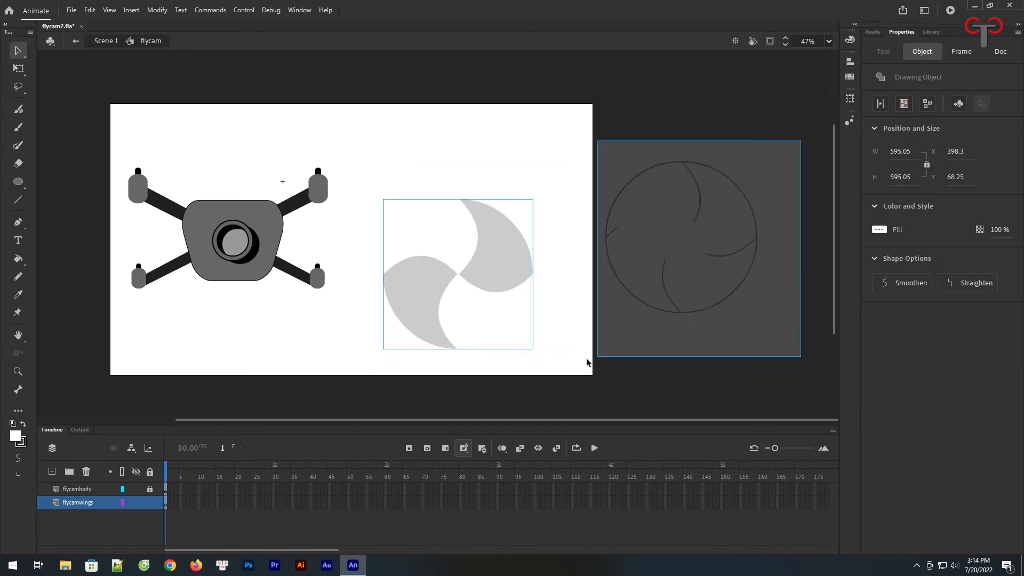
# Align the blades and the trimmed outline on each other's horizontal and vertical centres.
pyautogui.keyDown('shift'); pyautogui.click(441, 318); pyautogui.keyUp('shift')
pyautogui.click(851, 62)
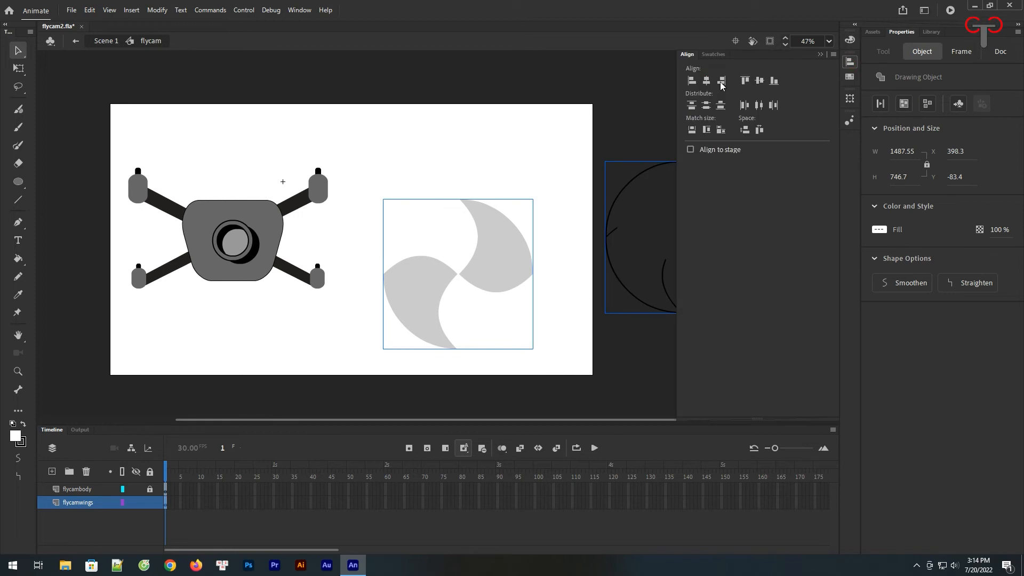
pyautogui.click(706, 80)
pyautogui.click(759, 80)
pyautogui.click(631, 144)
# Convert the grey and white blades into a graphic symbol named "wing".
pyautogui.click(603, 257)
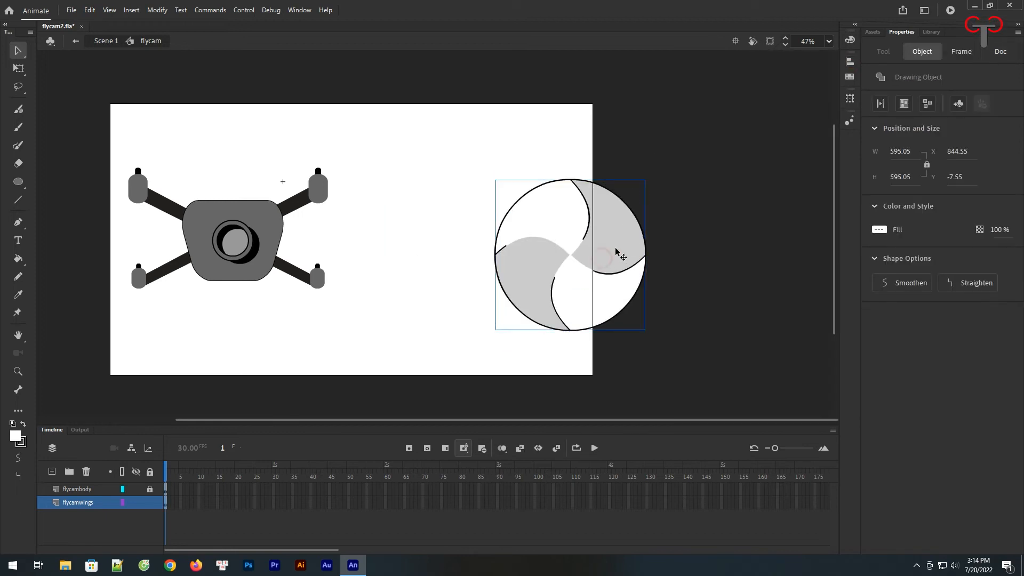
pyautogui.rightClick(599, 256)
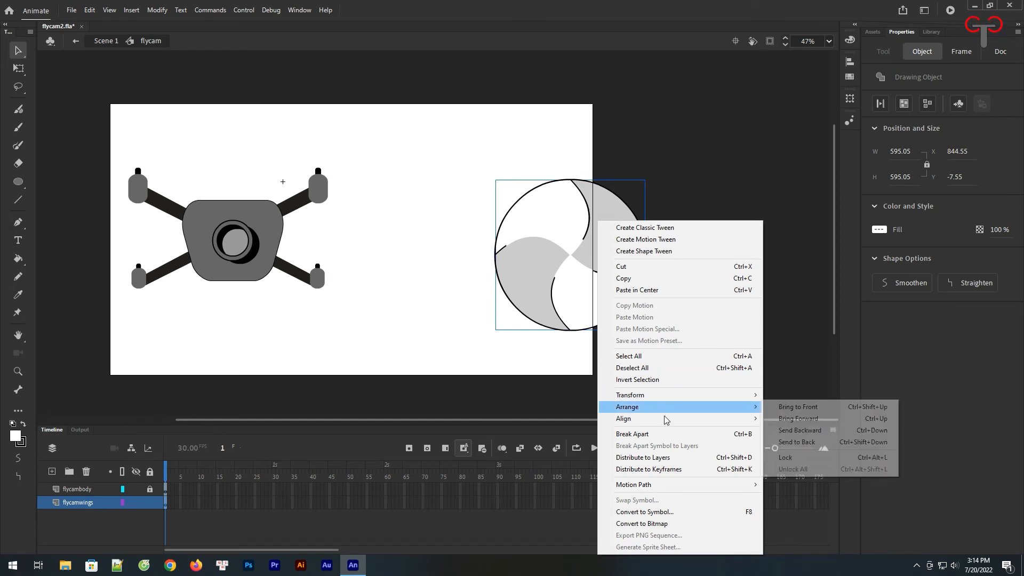
pyautogui.click(619, 511)
pyautogui.write('wing')
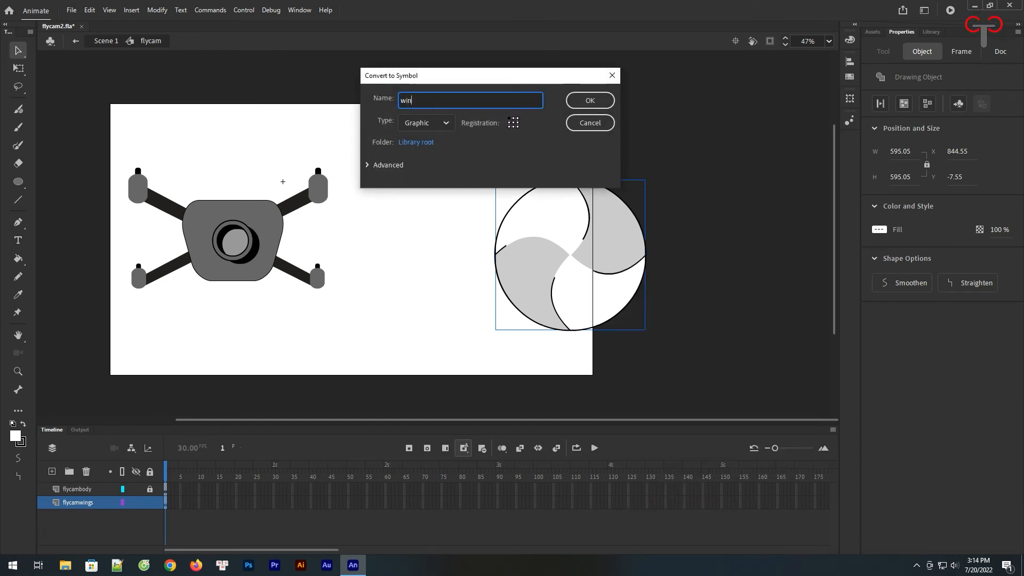
pyautogui.press('Return')
# Open the wing symbol for editing and convert the blades inside it into a nested graphic symbol with the default name.
pyautogui.doubleClick(552, 257)
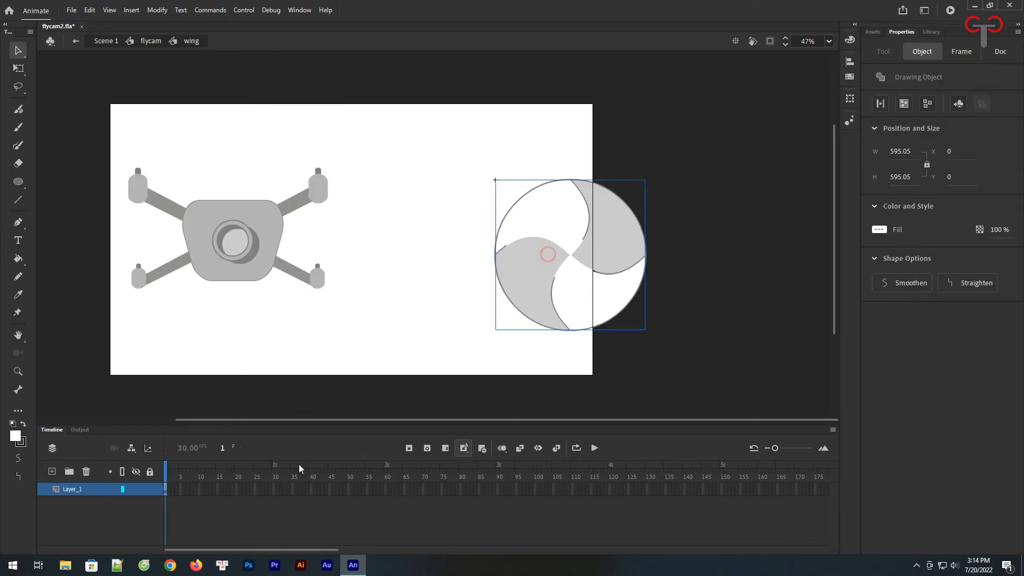
pyautogui.rightClick(550, 220)
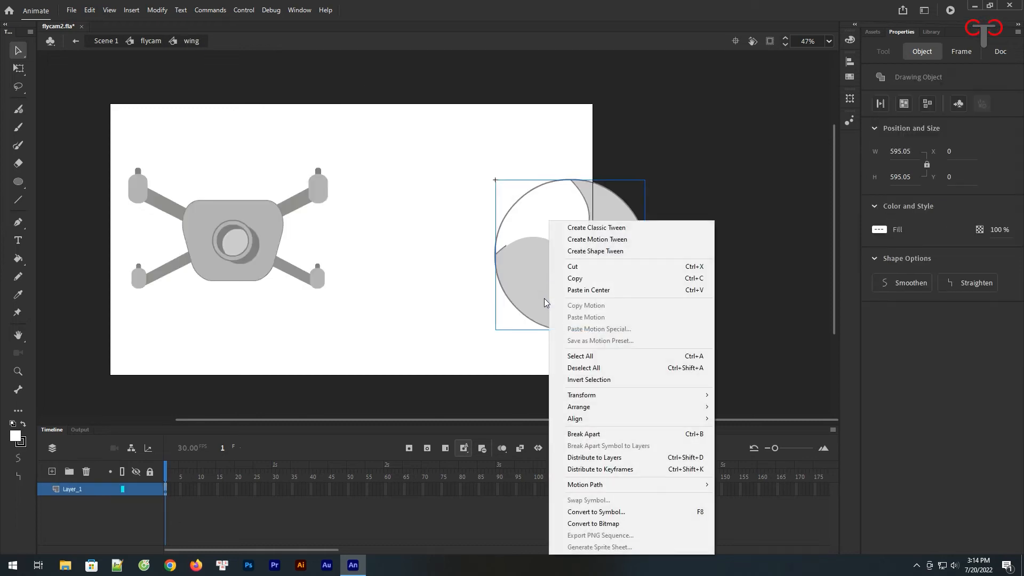
pyautogui.click(619, 512)
pyautogui.press('Return')
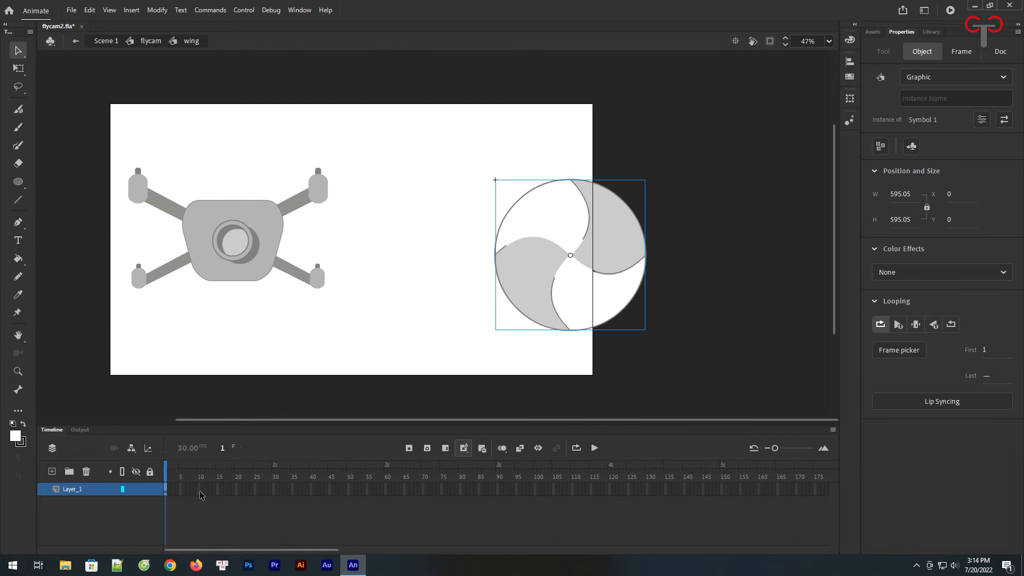
# Insert a keyframe at frame 15 of Layer_1 and create a classic tween up to it.
pyautogui.click(217, 489)
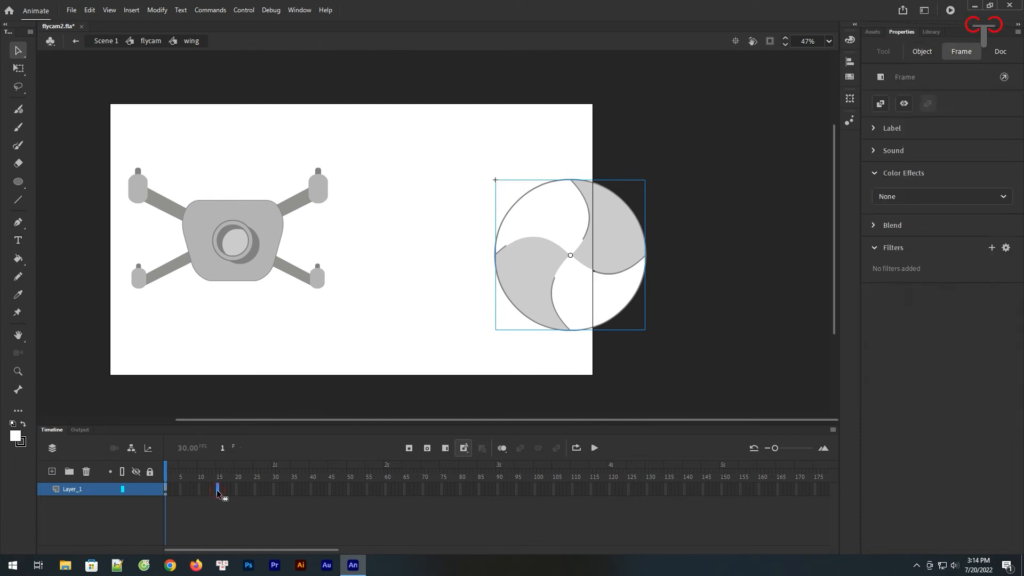
pyautogui.press('F5')
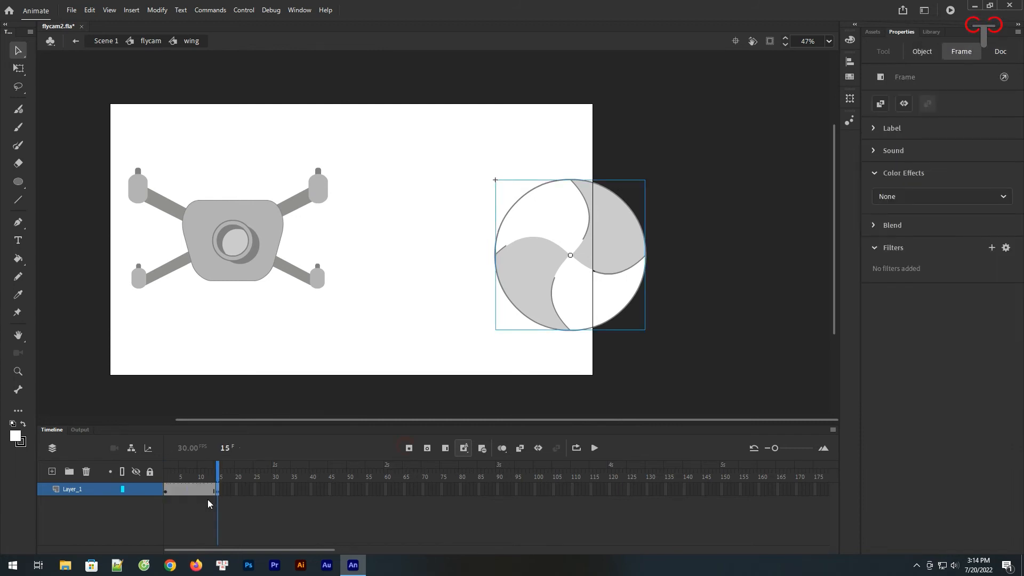
pyautogui.rightClick(193, 490)
pyautogui.click(244, 179)
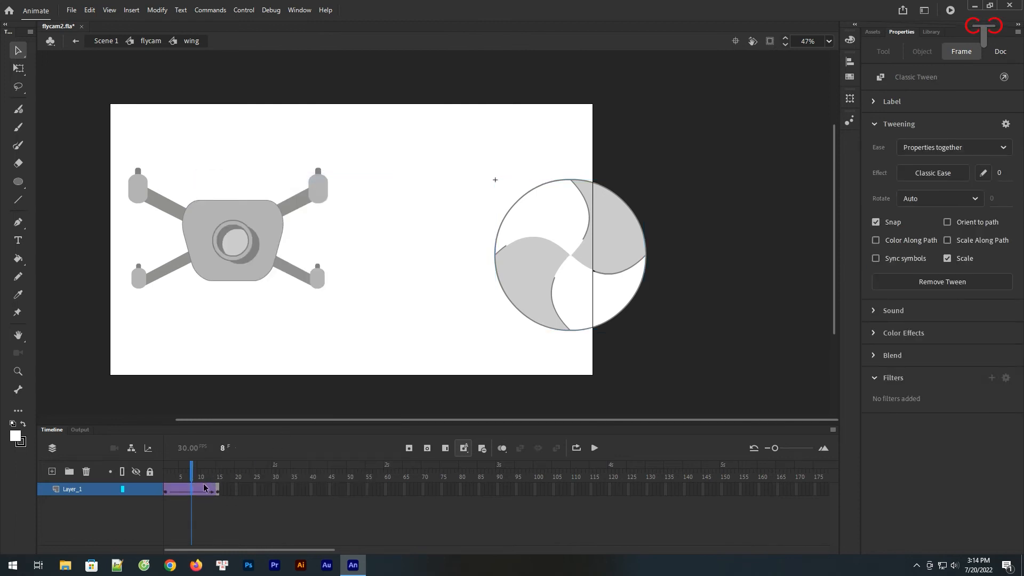
# Set the classic tween to rotate clockwise and play the wing animation to preview it.
pyautogui.click(939, 199)
pyautogui.click(921, 250)
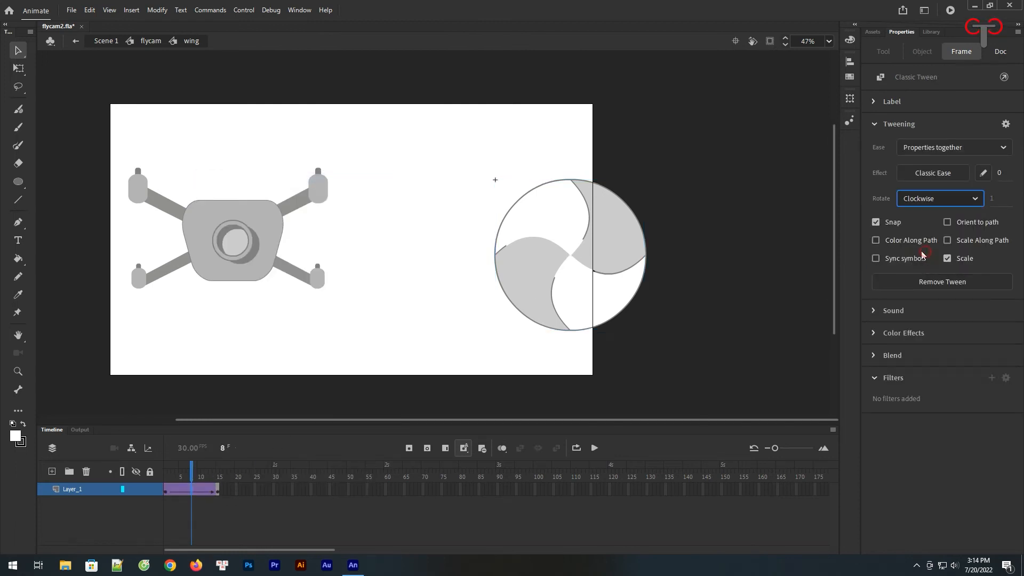
pyautogui.click(160, 478)
pyautogui.press('Return')
pyautogui.click(235, 489)
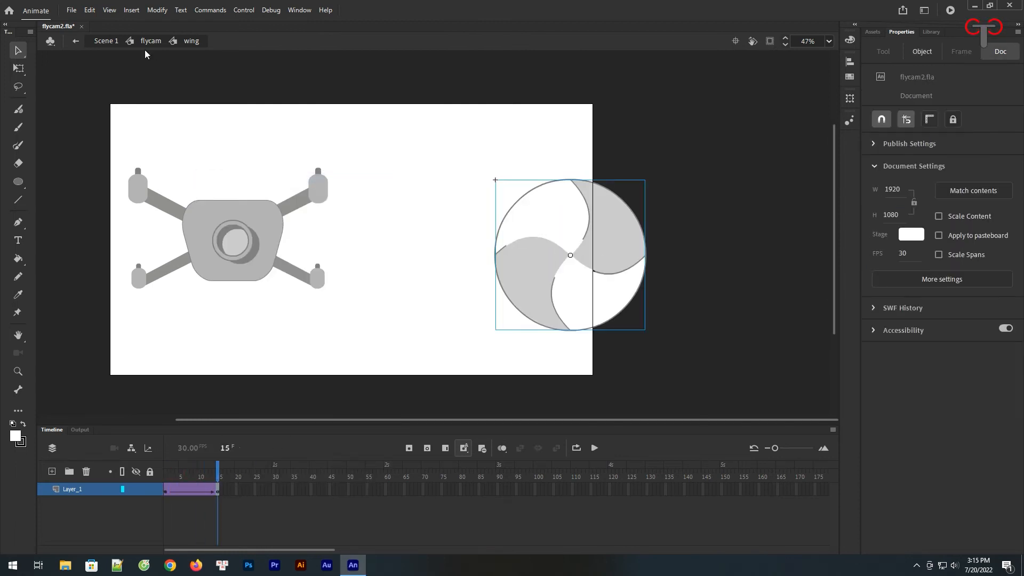
# Return to the flycam symbol and extend the flycambody and flycamwings layers to frame 150.
pyautogui.click(151, 41)
pyautogui.moveTo(350, 290); pyautogui.dragTo(410, 291)
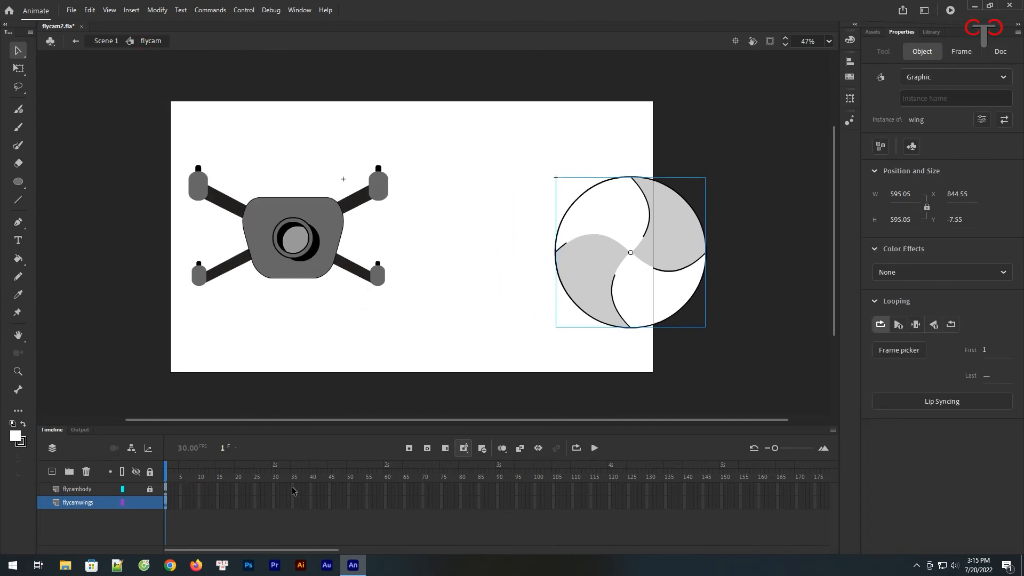
pyautogui.moveTo(722, 488); pyautogui.dragTo(165, 478)
pyautogui.click(445, 449)
# Play the flycam timeline to preview the spinning wing and go back to frame 1.
pyautogui.click(595, 448)
pyautogui.click(595, 448)
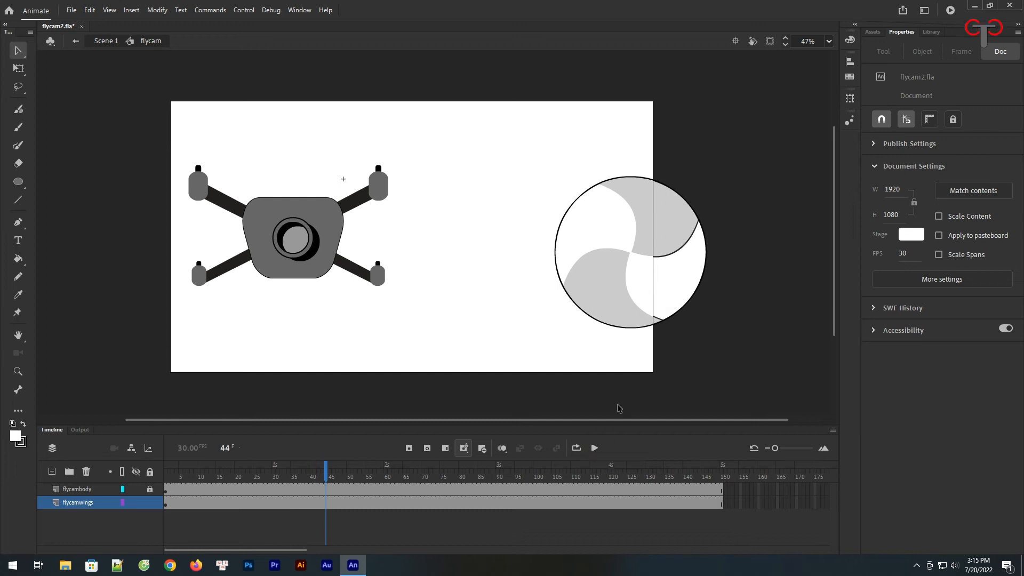
pyautogui.moveTo(359, 464)
pyautogui.mouseDown()
pyautogui.moveTo(343, 476)
pyautogui.moveTo(180, 477)
pyautogui.moveTo(346, 476)
pyautogui.moveTo(648, 499)
pyautogui.moveTo(167, 496)
pyautogui.mouseUp()
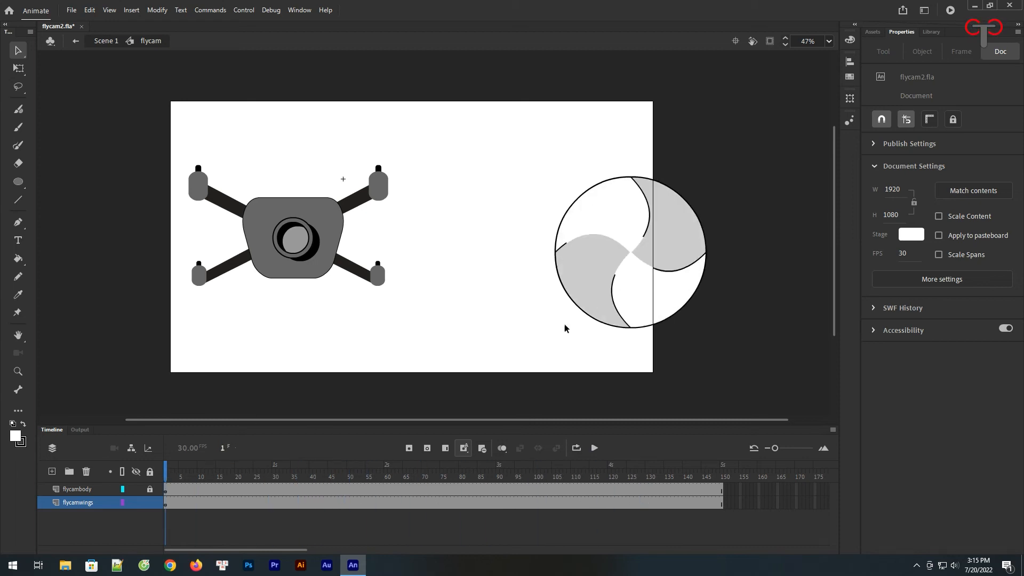
# Open the wing symbol to check its first frame and return to the flycam symbol.
pyautogui.doubleClick(622, 288)
pyautogui.click(475, 311)
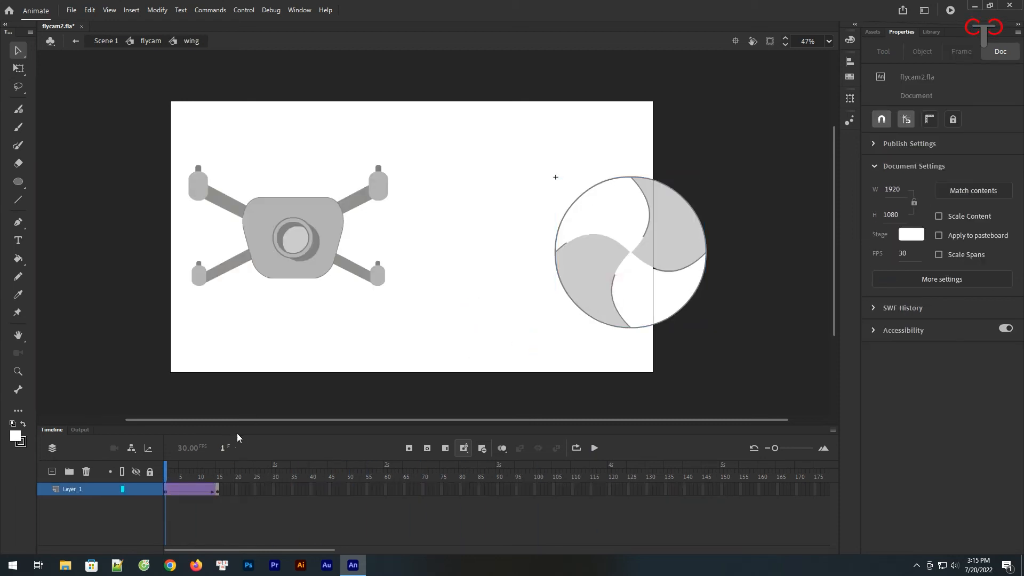
pyautogui.moveTo(168, 476)
pyautogui.mouseDown()
pyautogui.moveTo(228, 489)
pyautogui.moveTo(166, 488)
pyautogui.mouseUp()
pyautogui.click(515, 183)
pyautogui.click(150, 41)
# Try moving the wing instance toward the drone without its outline, and undo each move.
pyautogui.click(698, 151)
pyautogui.moveTo(672, 240); pyautogui.dragTo(582, 250)
pyautogui.hotkey('ctrl', 'z')
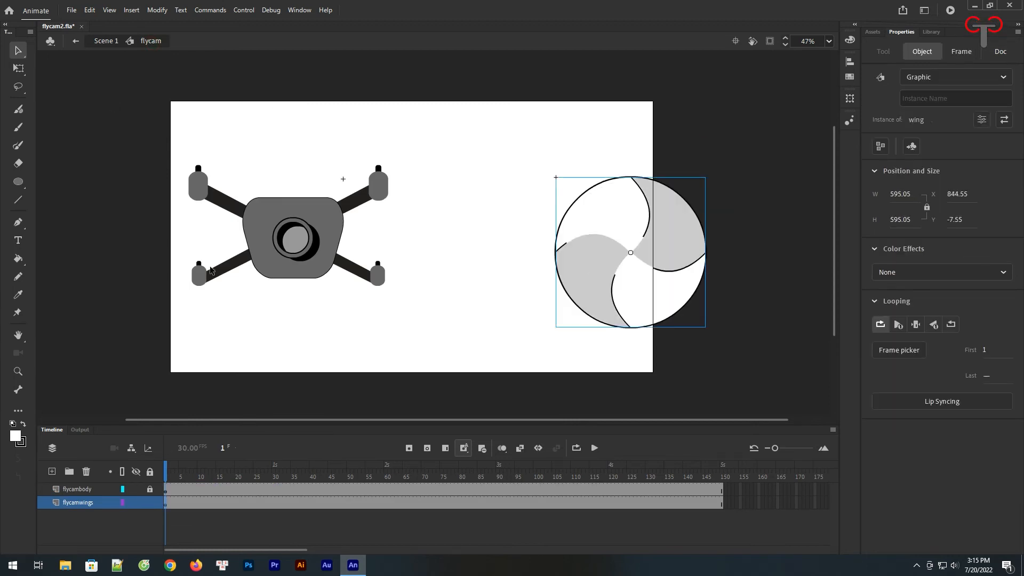
pyautogui.click(164, 507)
pyautogui.click(486, 289)
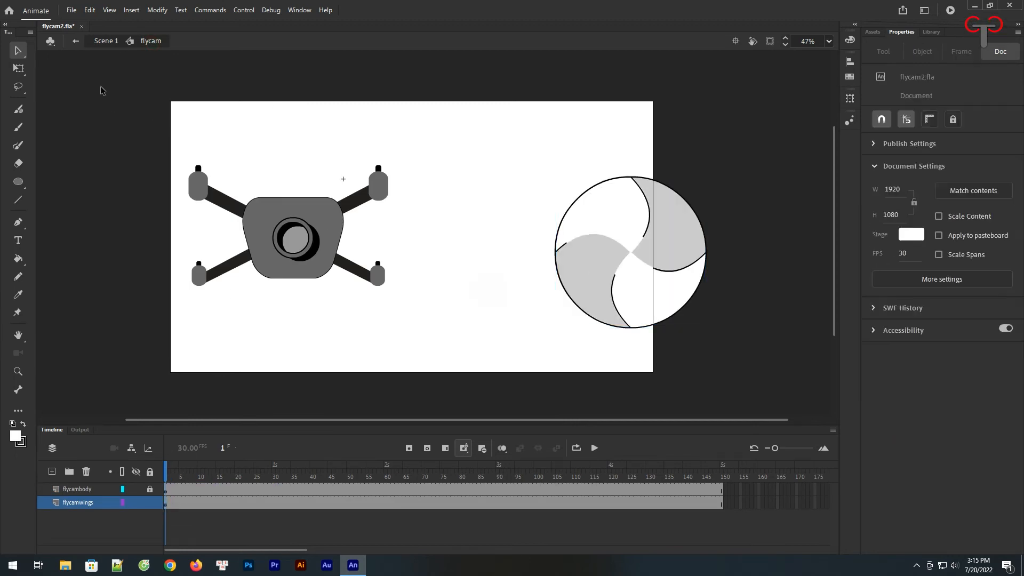
pyautogui.moveTo(642, 290); pyautogui.dragTo(539, 322)
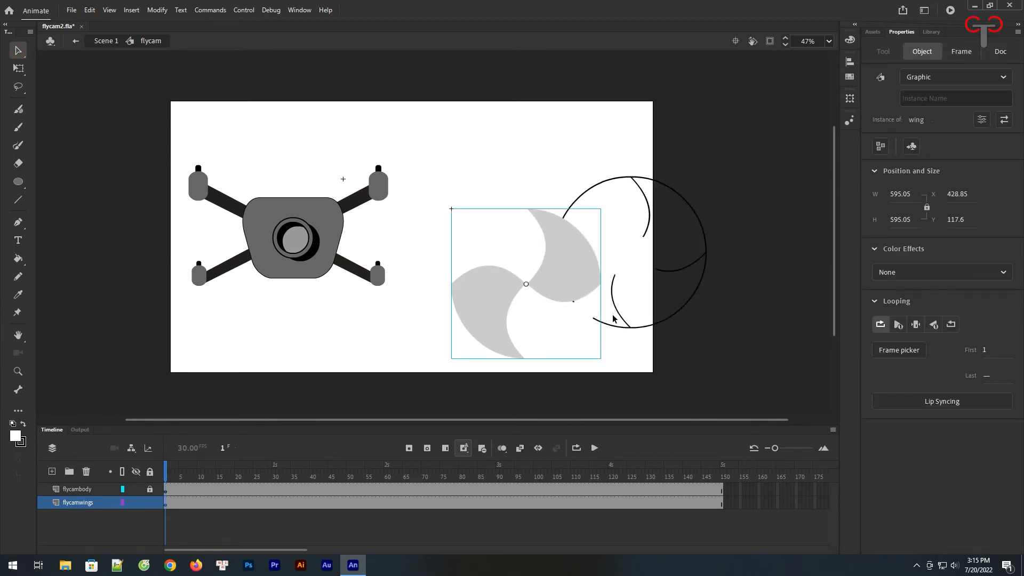
pyautogui.hotkey('ctrl', 'z')
pyautogui.click(460, 331)
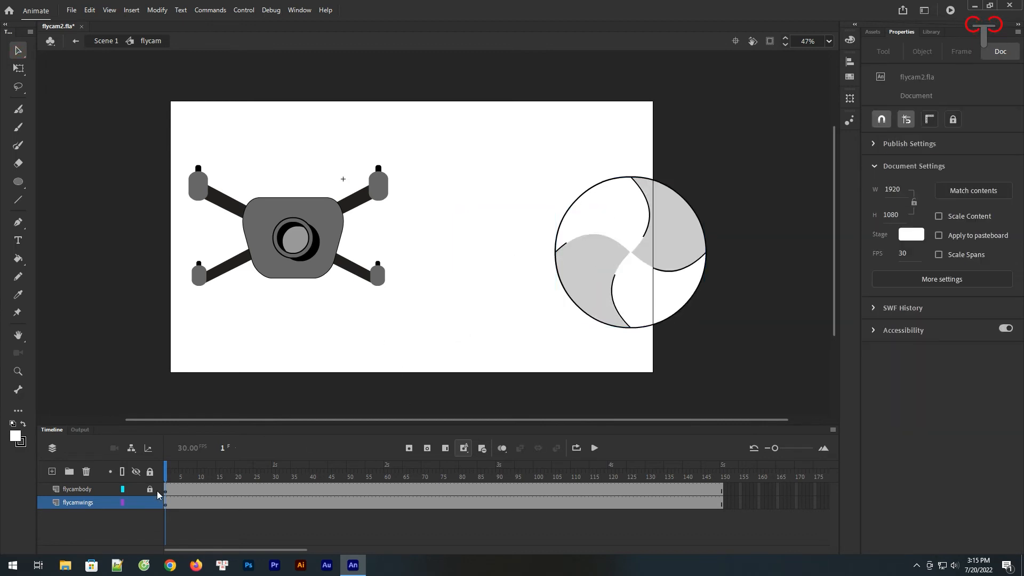
# Try to convert the wing instance and its separate outline together into one graphic symbol.
pyautogui.moveTo(165, 474)
pyautogui.mouseDown()
pyautogui.moveTo(231, 483)
pyautogui.moveTo(165, 491)
pyautogui.mouseUp()
pyautogui.moveTo(752, 152); pyautogui.dragTo(510, 414)
pyautogui.moveTo(636, 276); pyautogui.dragTo(537, 286)
pyautogui.rightClick(525, 273)
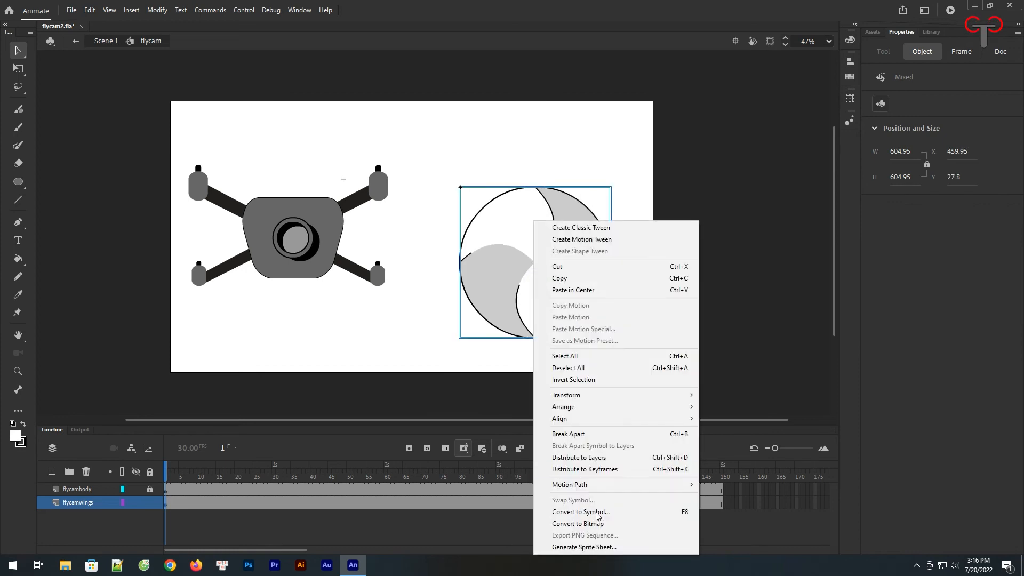
pyautogui.click(599, 514)
pyautogui.click(587, 101)
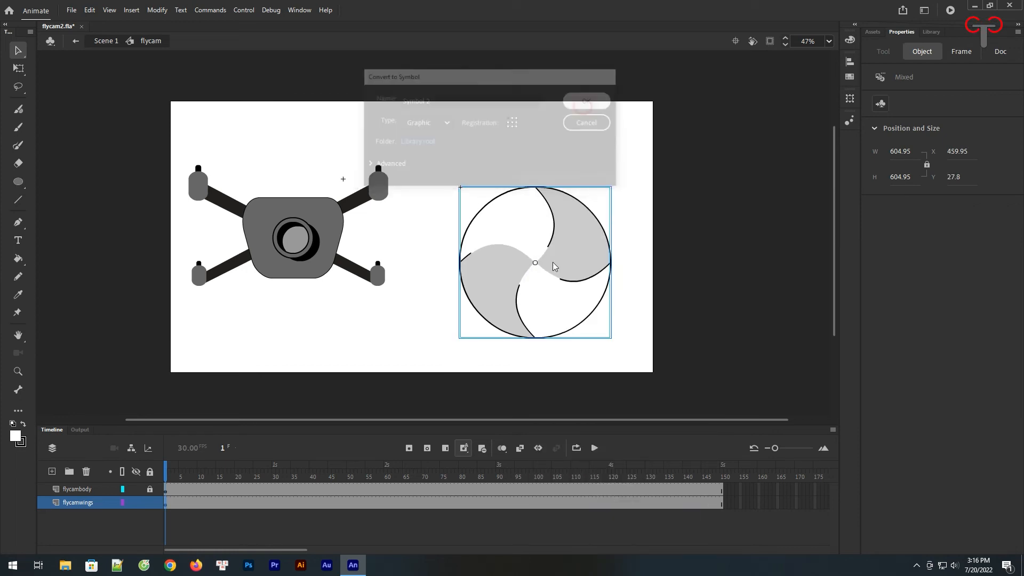
pyautogui.moveTo(167, 472)
pyautogui.mouseDown()
pyautogui.moveTo(184, 480)
pyautogui.moveTo(167, 480)
pyautogui.mouseUp()
pyautogui.moveTo(558, 288); pyautogui.dragTo(653, 279)
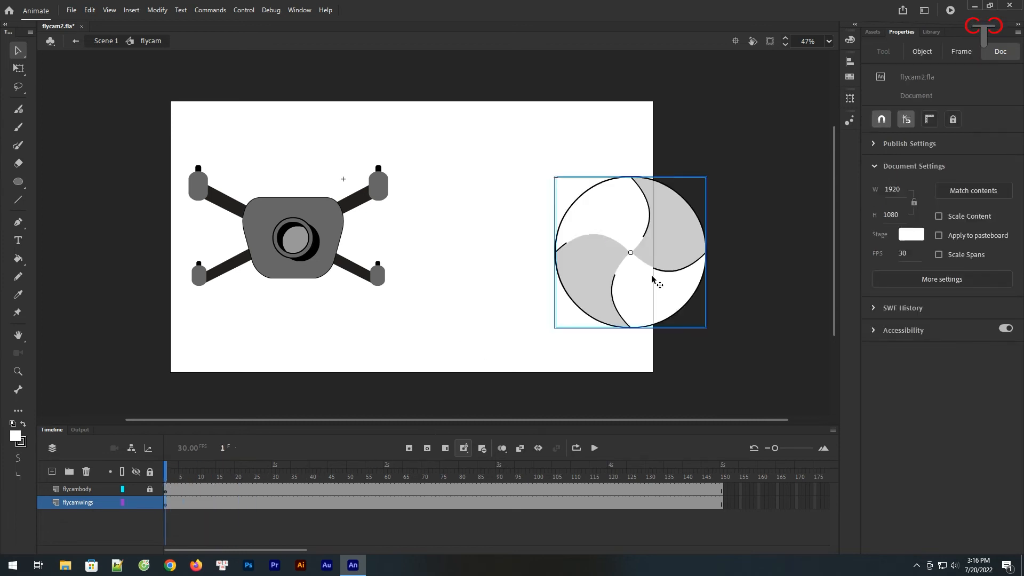
# Move the wing instance together with its outline from the stage edge to beside the drone at frame 1.
pyautogui.moveTo(168, 478); pyautogui.dragTo(165, 516)
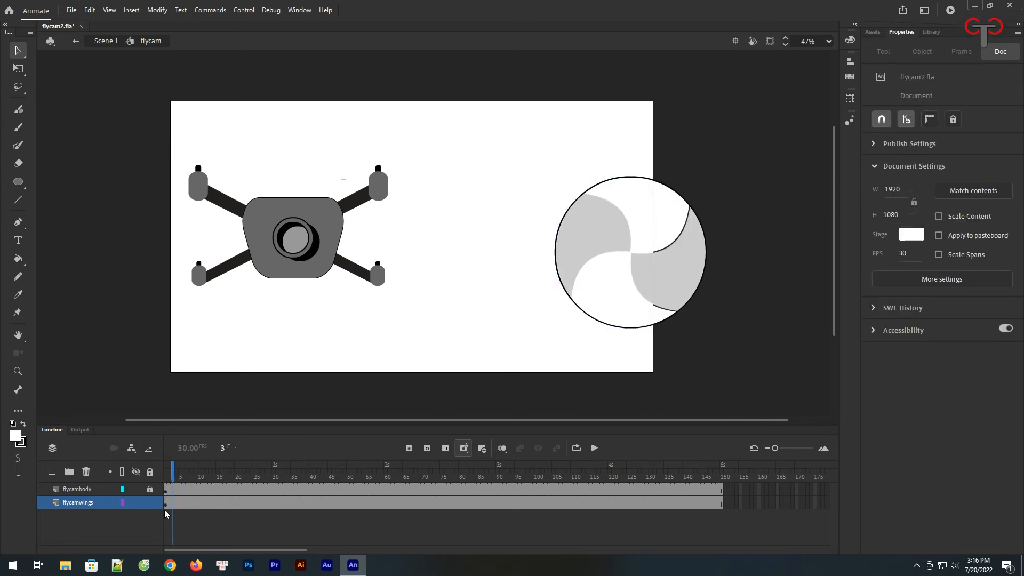
pyautogui.click(166, 506)
pyautogui.moveTo(619, 307); pyautogui.dragTo(496, 327)
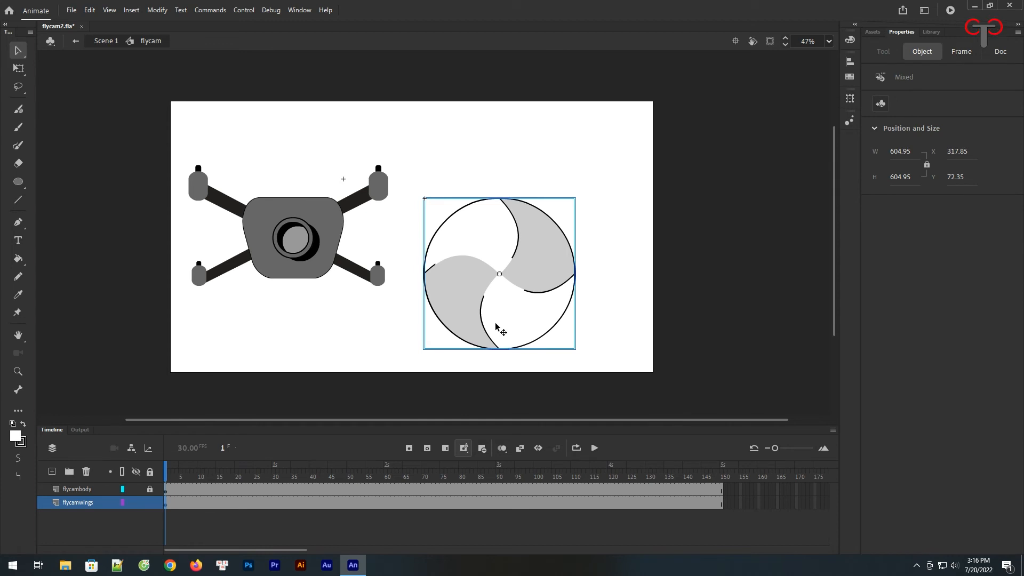
# Try flattening the wing and outline into an ellipse with Free Transform, play it, and undo the flattening.
pyautogui.click(19, 69)
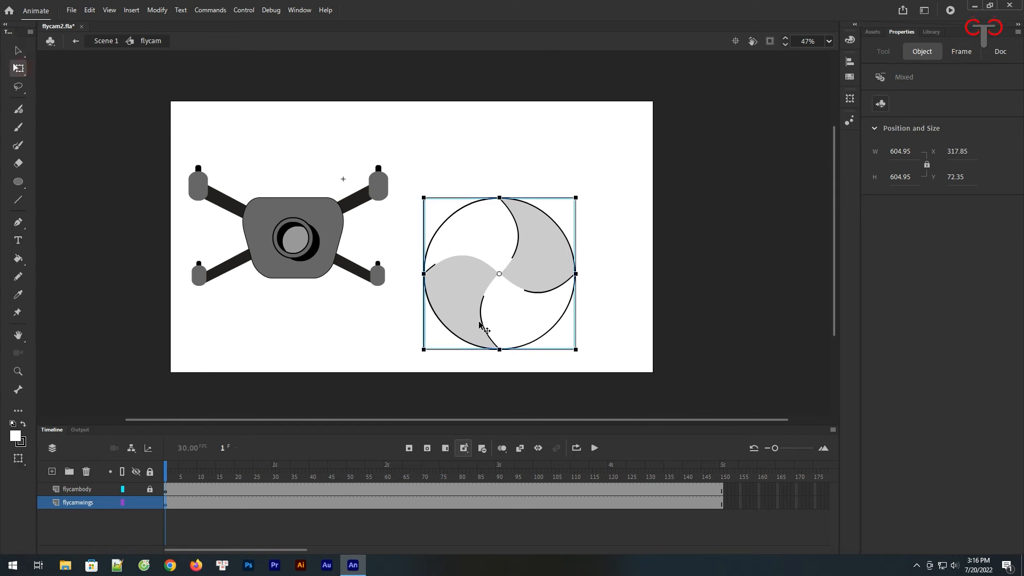
pyautogui.moveTo(500, 350); pyautogui.dragTo(501, 306)
pyautogui.click(594, 448)
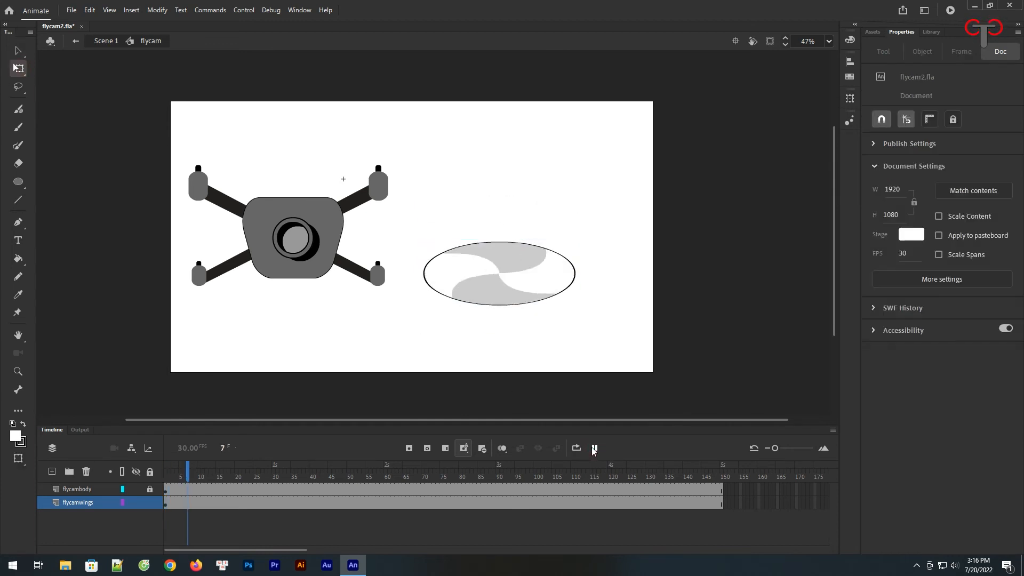
pyautogui.click(594, 449)
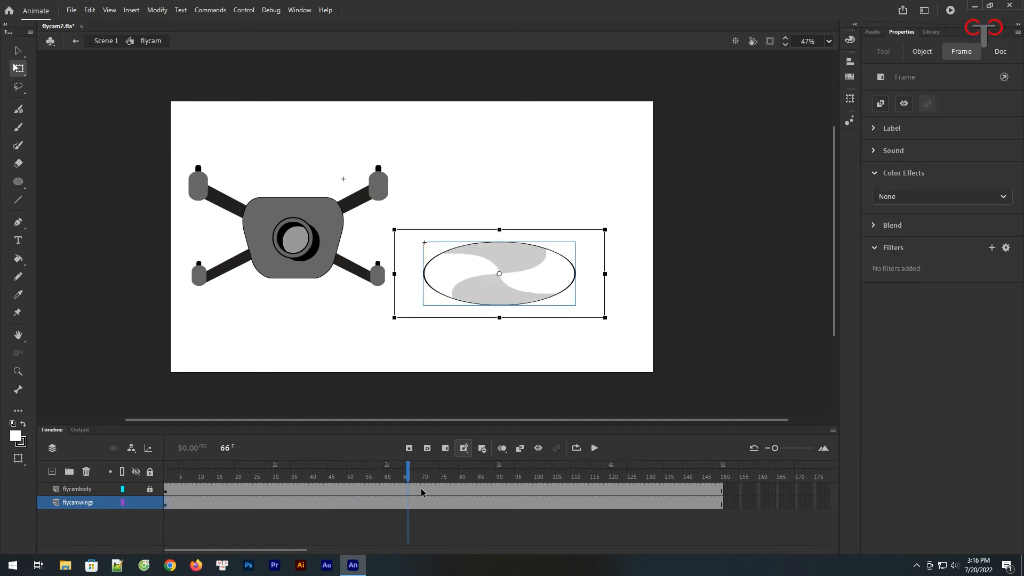
pyautogui.click(167, 505)
pyautogui.hotkey('ctrl', 'z')
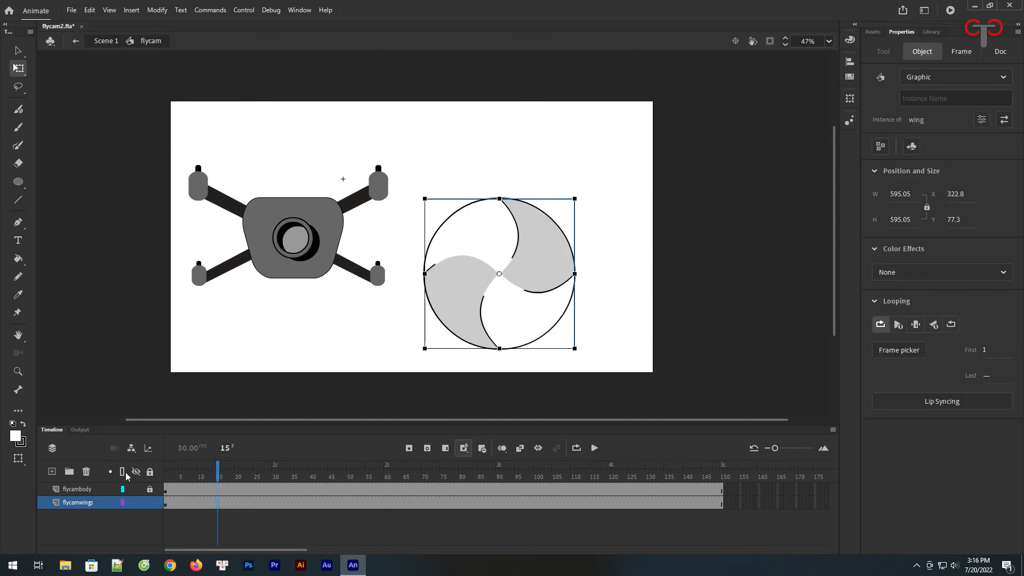
# Open the wing symbol and remove the classic tween from Layer_1.
pyautogui.doubleClick(541, 263)
pyautogui.click(217, 491)
pyautogui.click(202, 495)
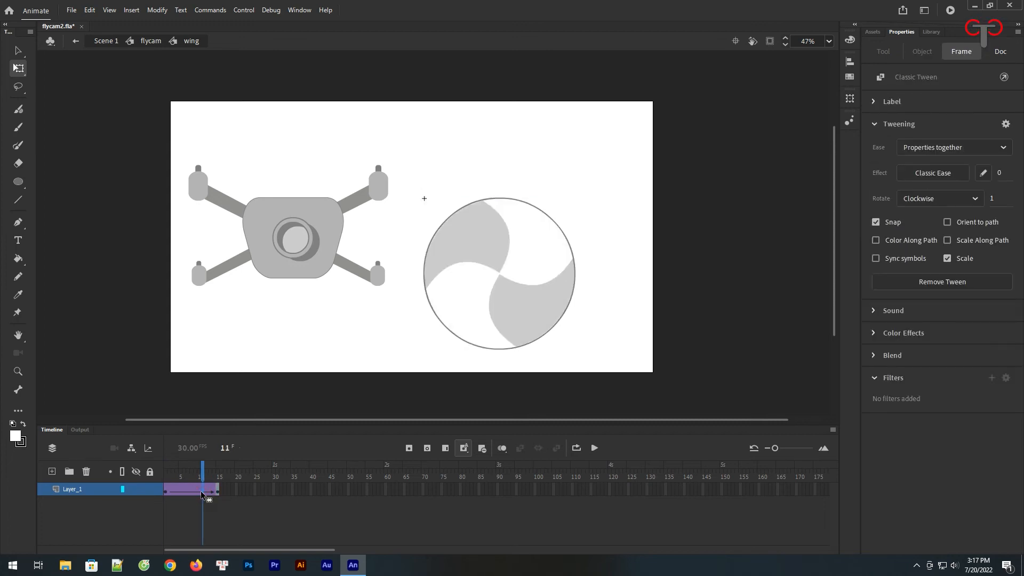
pyautogui.click(167, 491)
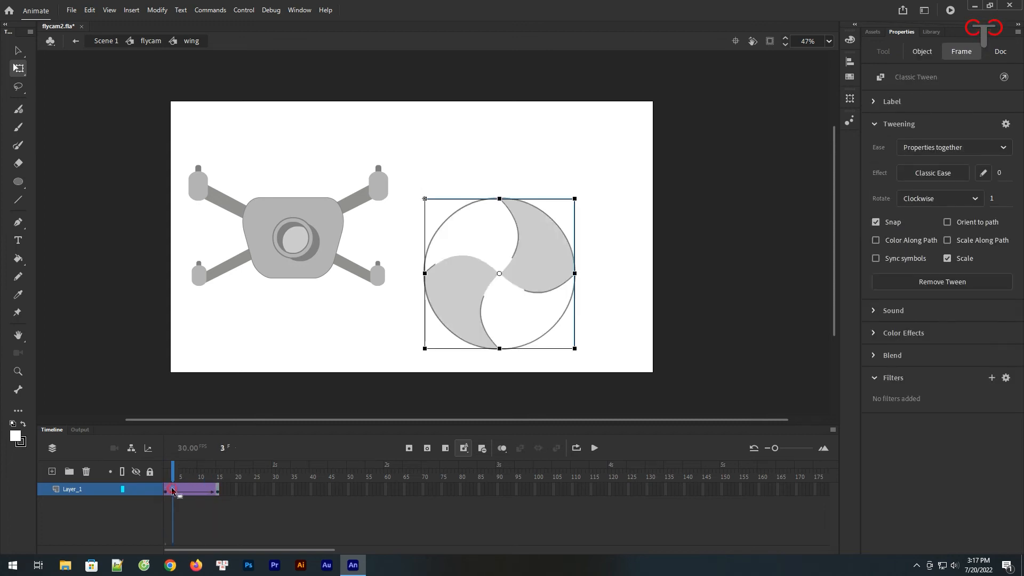
pyautogui.rightClick(180, 490)
pyautogui.click(232, 176)
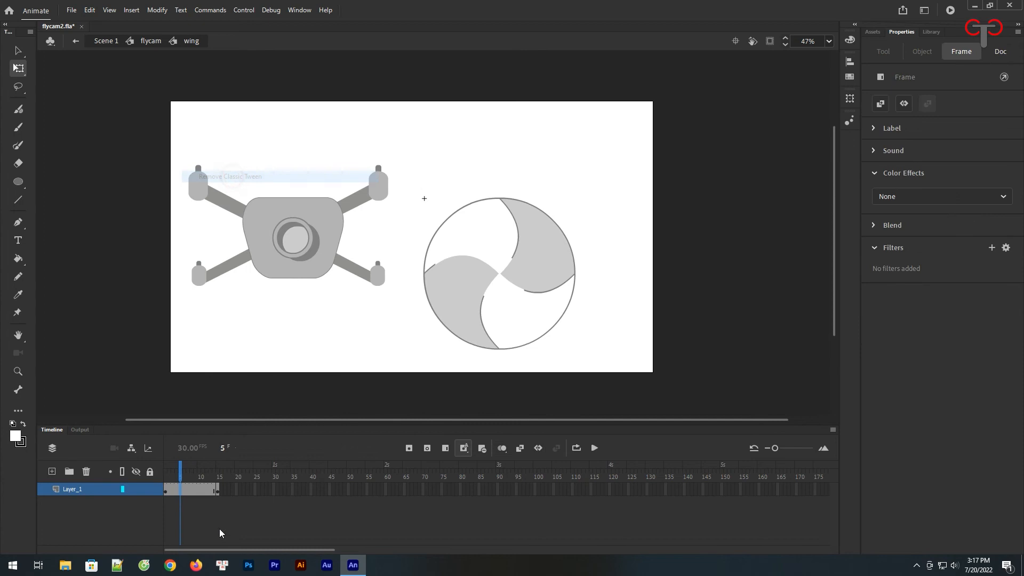
# Examine the wing symbol's keyframes at frames 1 and 15 and their instance, and return to the flycam symbol.
pyautogui.click(218, 492)
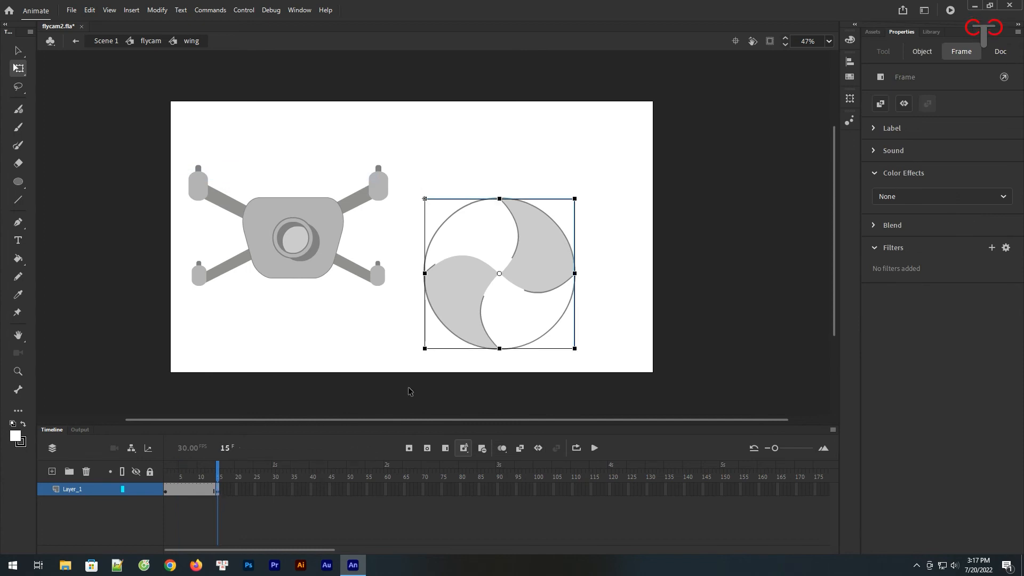
pyautogui.click(166, 492)
pyautogui.click(308, 344)
pyautogui.click(165, 491)
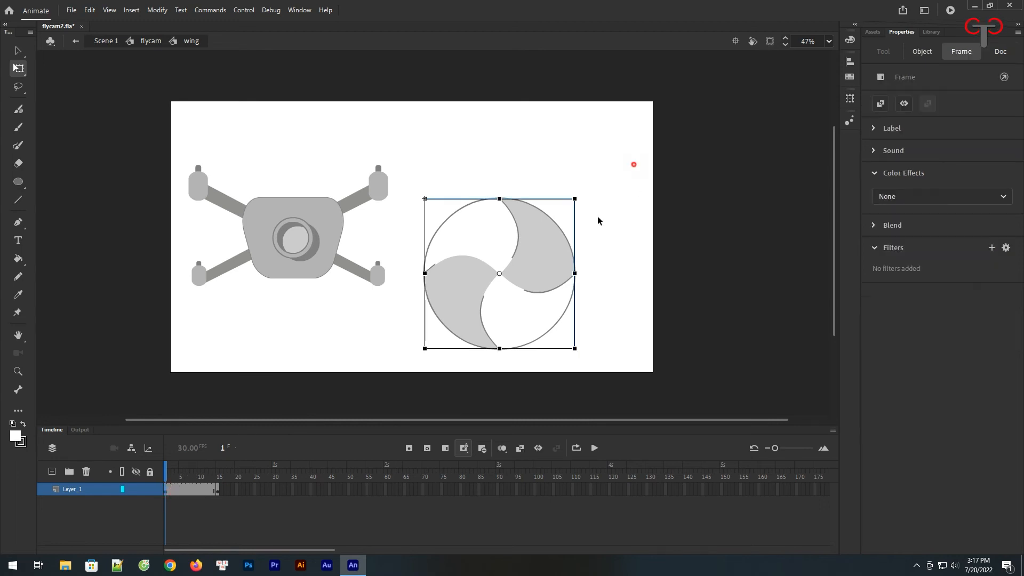
pyautogui.moveTo(638, 160); pyautogui.dragTo(430, 357)
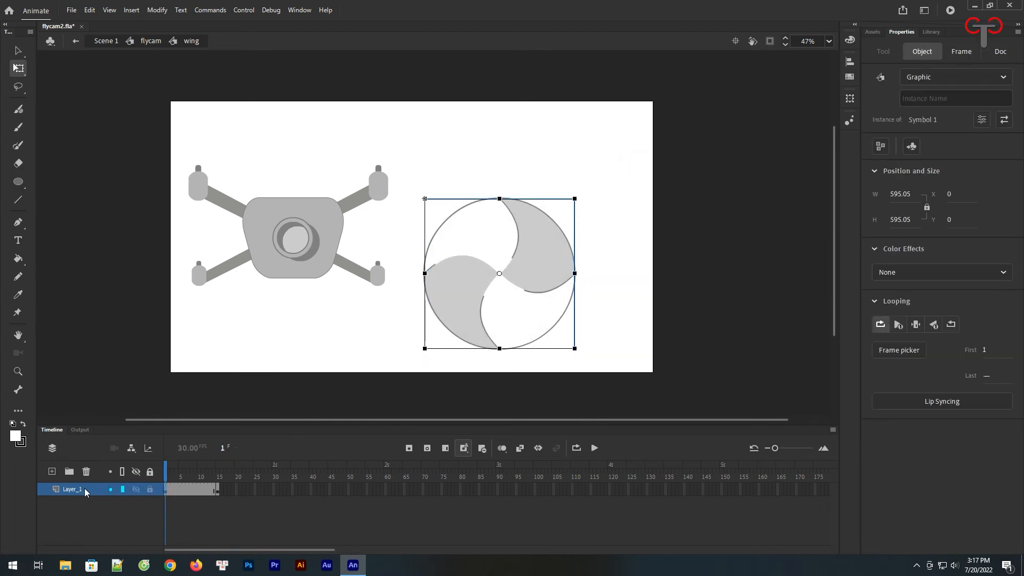
pyautogui.click(152, 42)
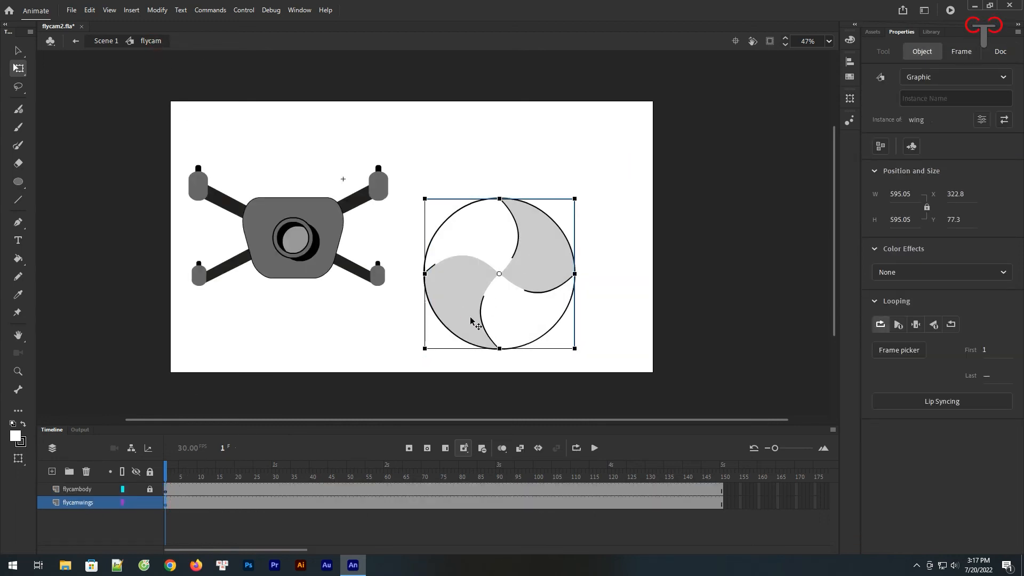
pyautogui.doubleClick(458, 315)
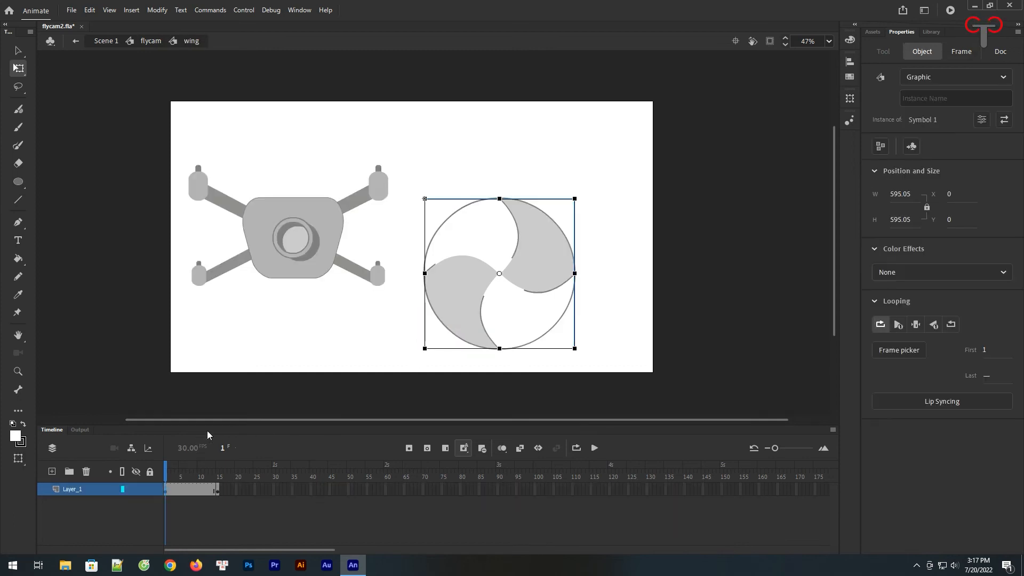
pyautogui.click(166, 491)
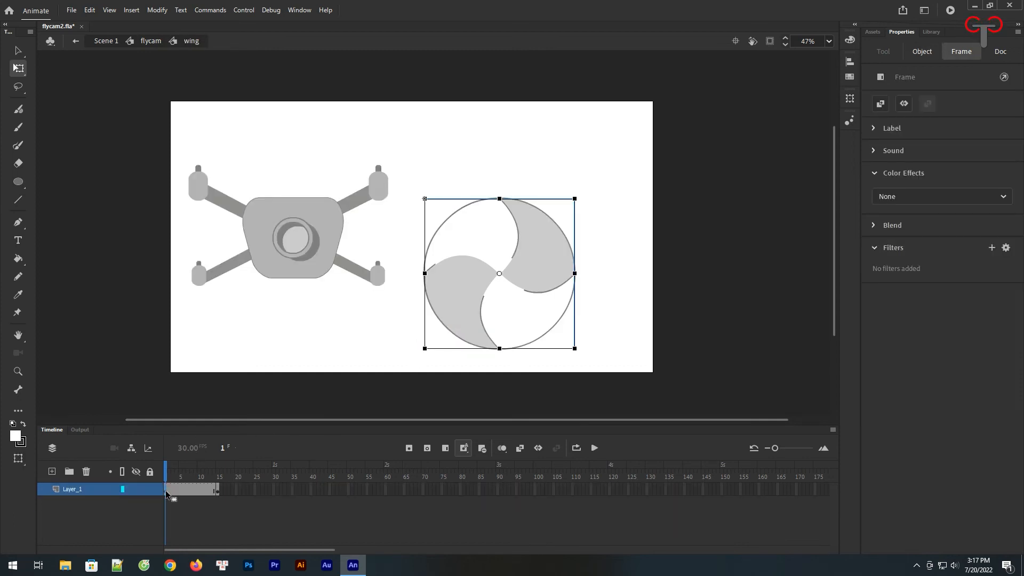
pyautogui.click(519, 287)
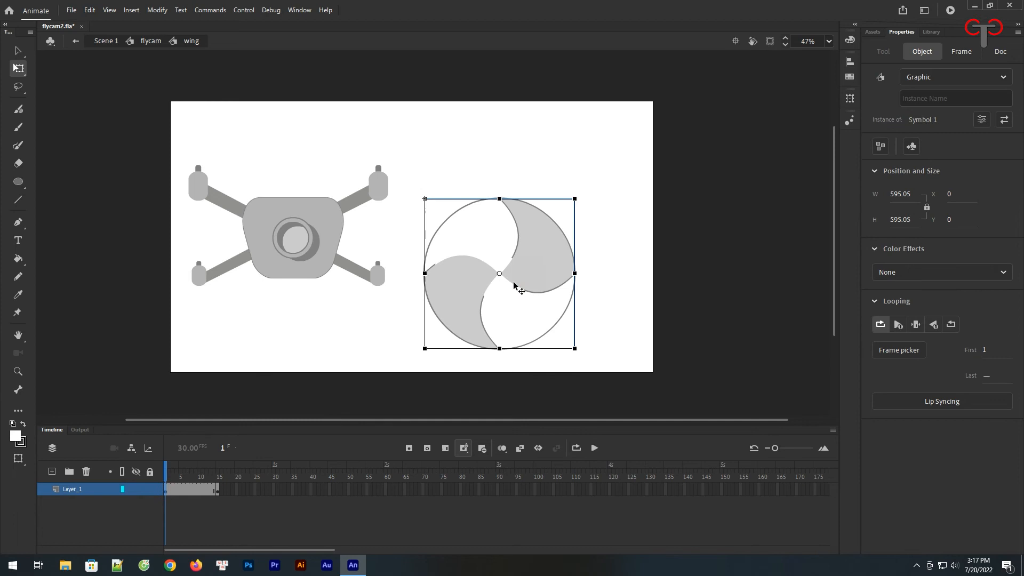
pyautogui.click(166, 491)
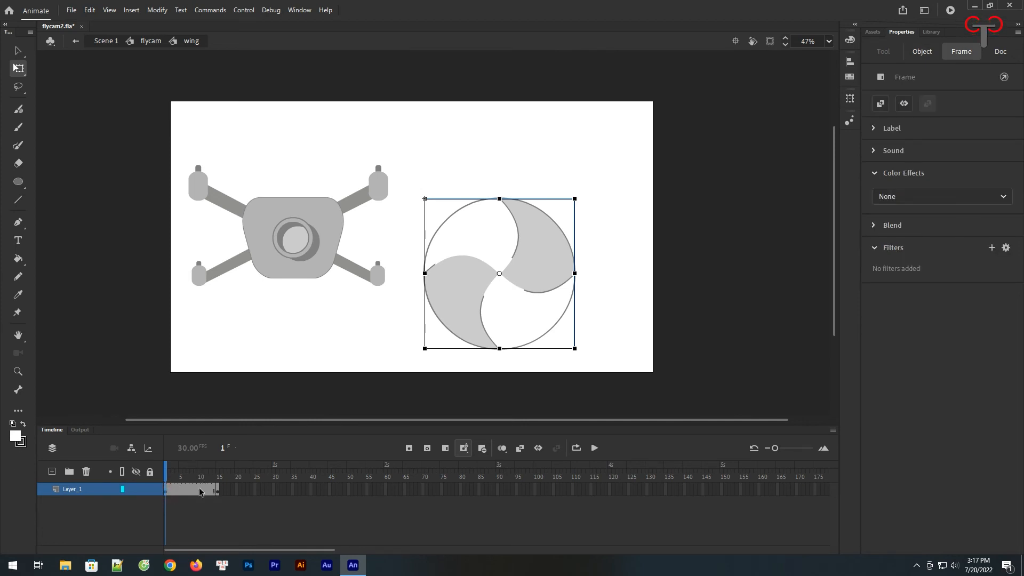
pyautogui.click(218, 476)
pyautogui.click(219, 491)
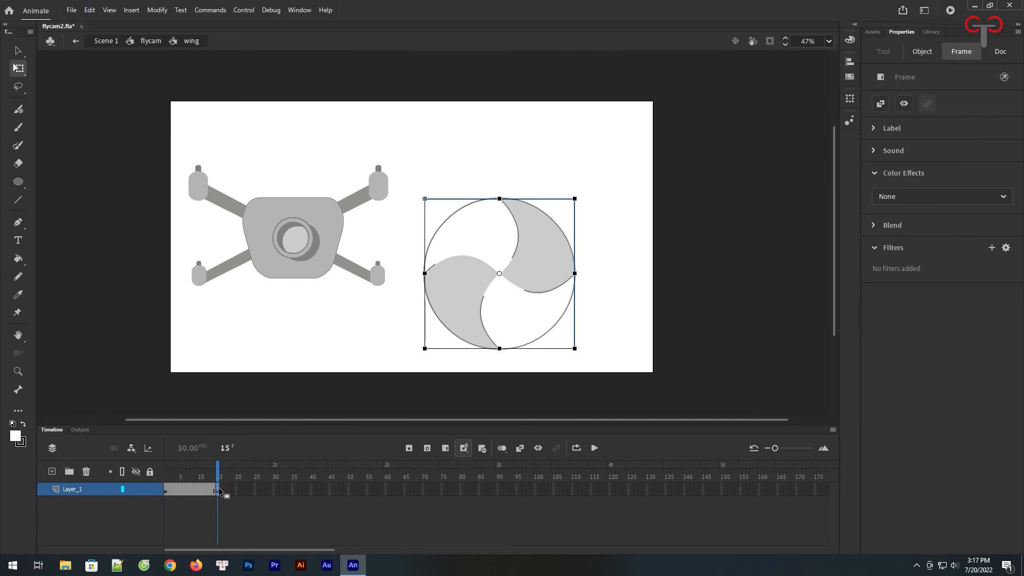
pyautogui.click(166, 491)
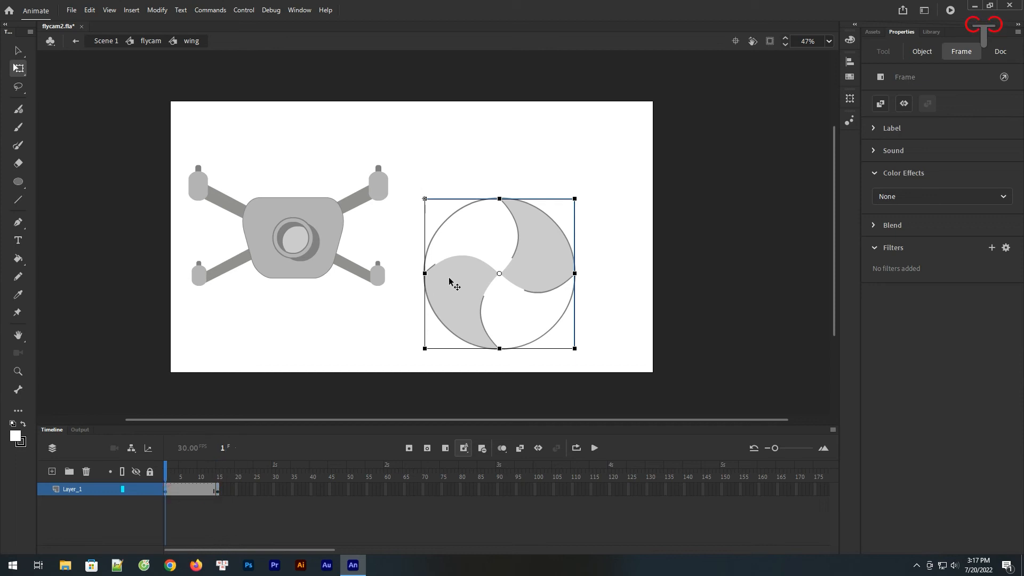
pyautogui.click(151, 41)
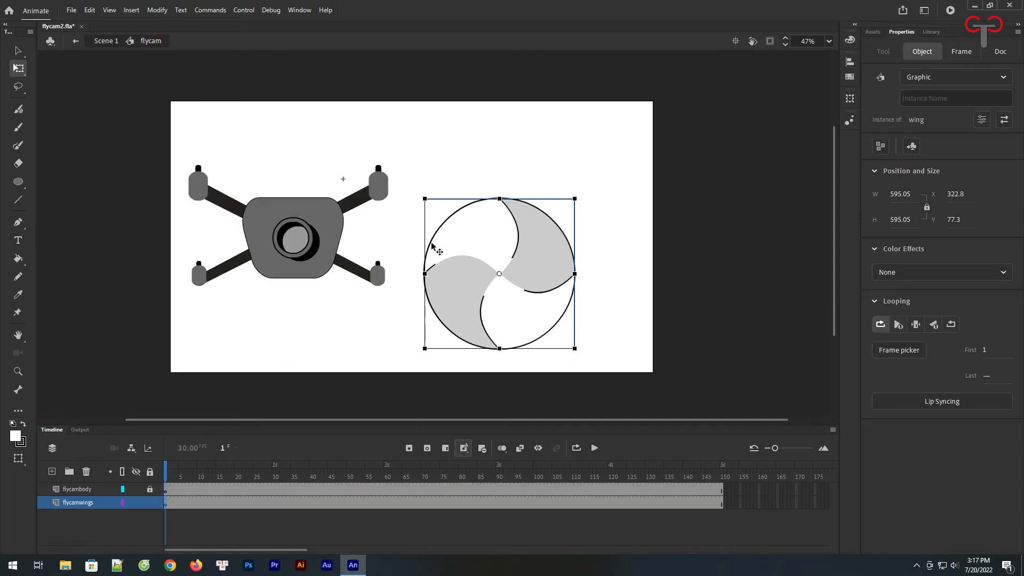
# Inspect the contents of the flycamwings keyframe and look inside the wing symbol once more before returning to flycam.
pyautogui.click(600, 236)
pyautogui.click(545, 249)
pyautogui.click(629, 229)
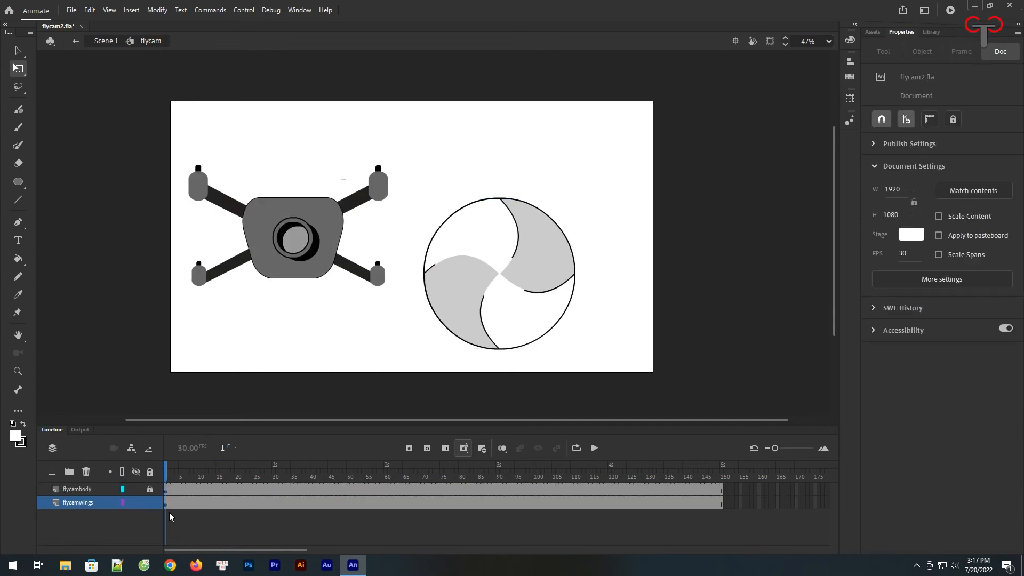
pyautogui.click(166, 504)
pyautogui.rightClick(552, 231)
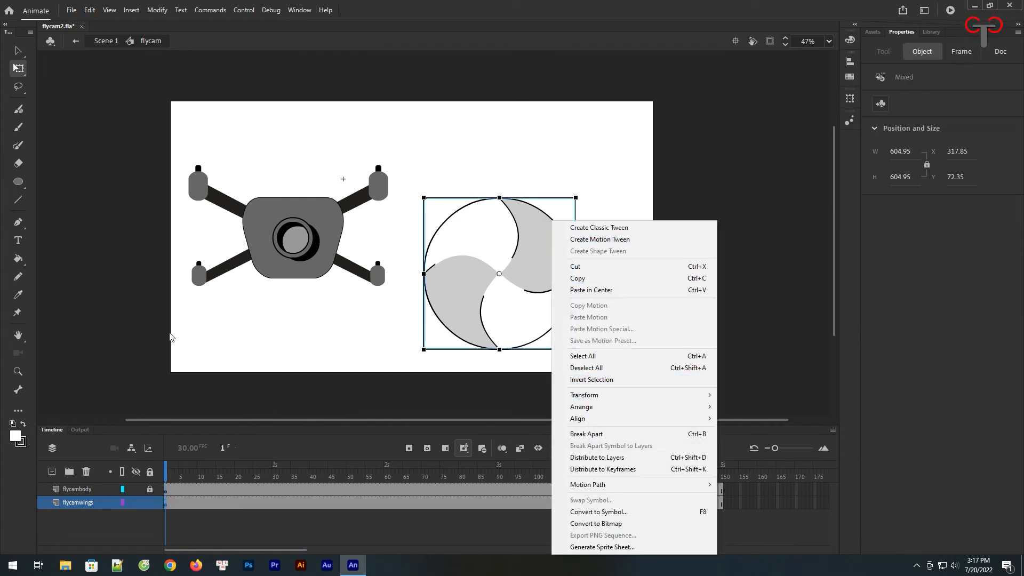
pyautogui.doubleClick(507, 301)
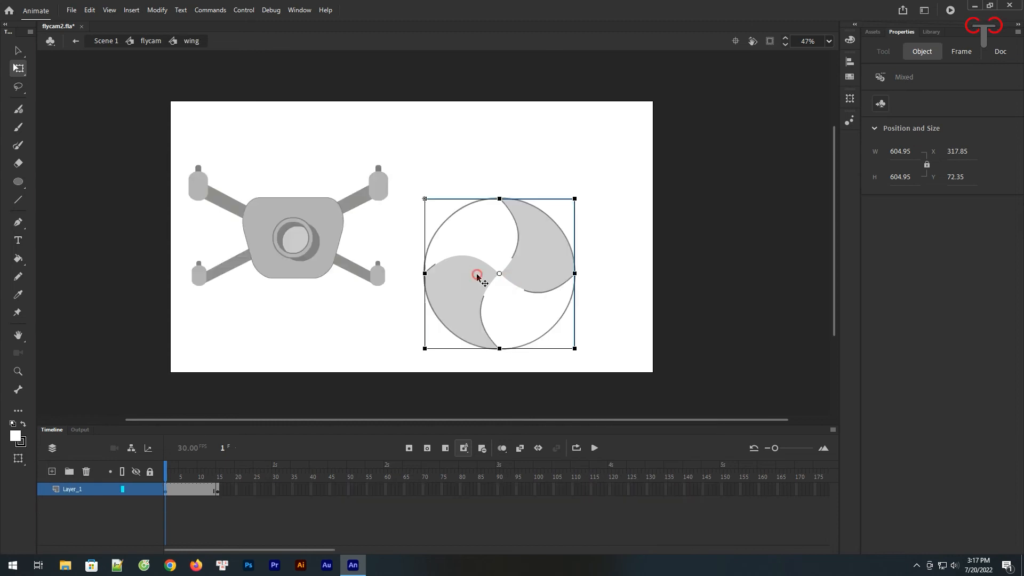
pyautogui.click(152, 41)
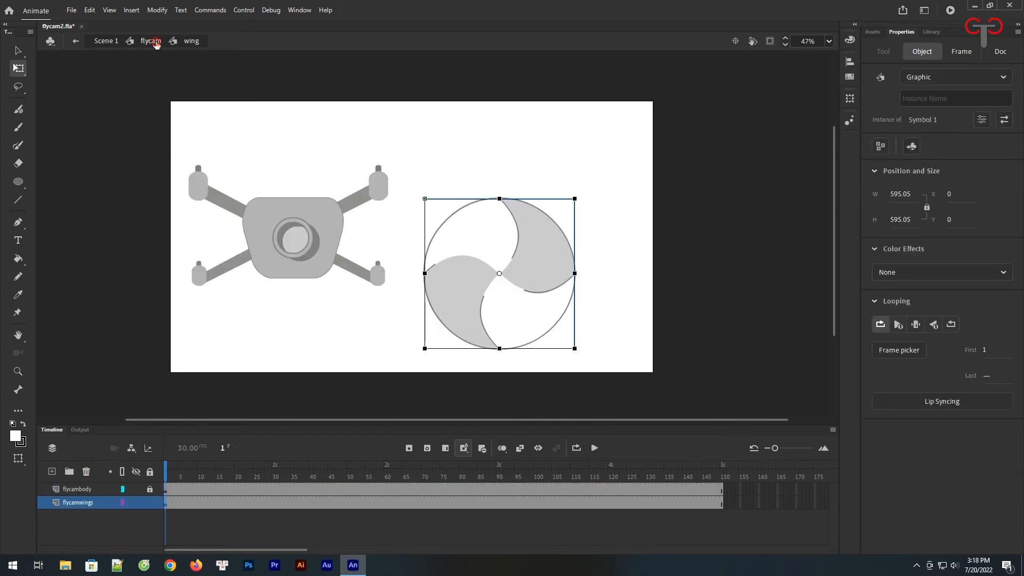
# Convert the wing and its outline circle on the flycamwings layer into a graphic symbol named wing2.
pyautogui.click(99, 505)
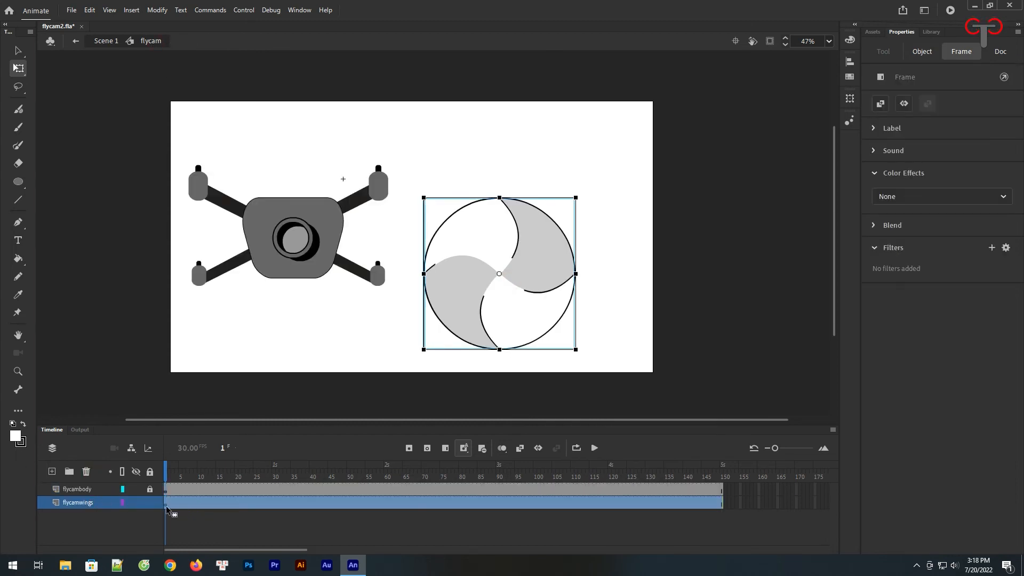
pyautogui.rightClick(456, 290)
pyautogui.click(505, 512)
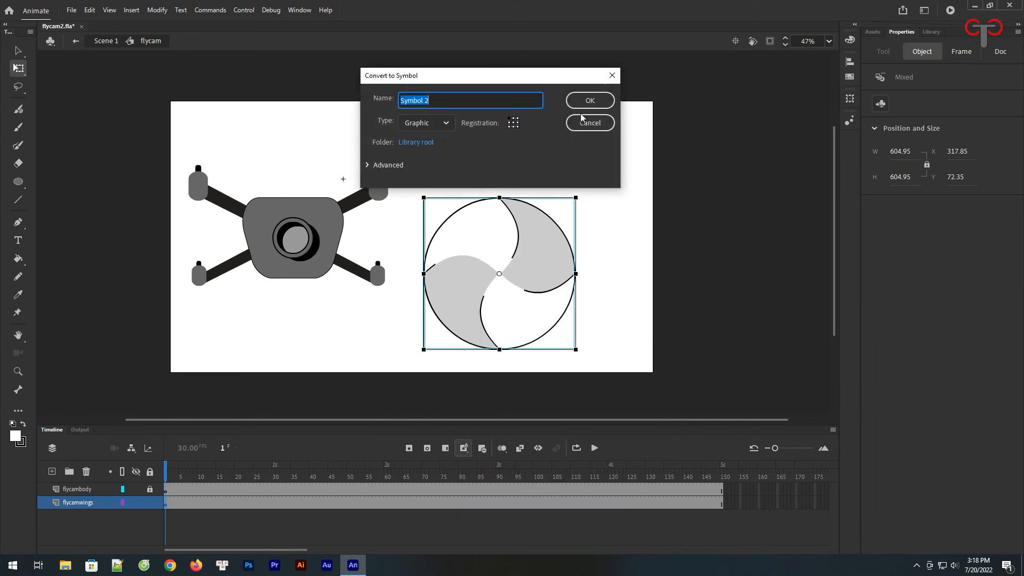
pyautogui.write('wi')
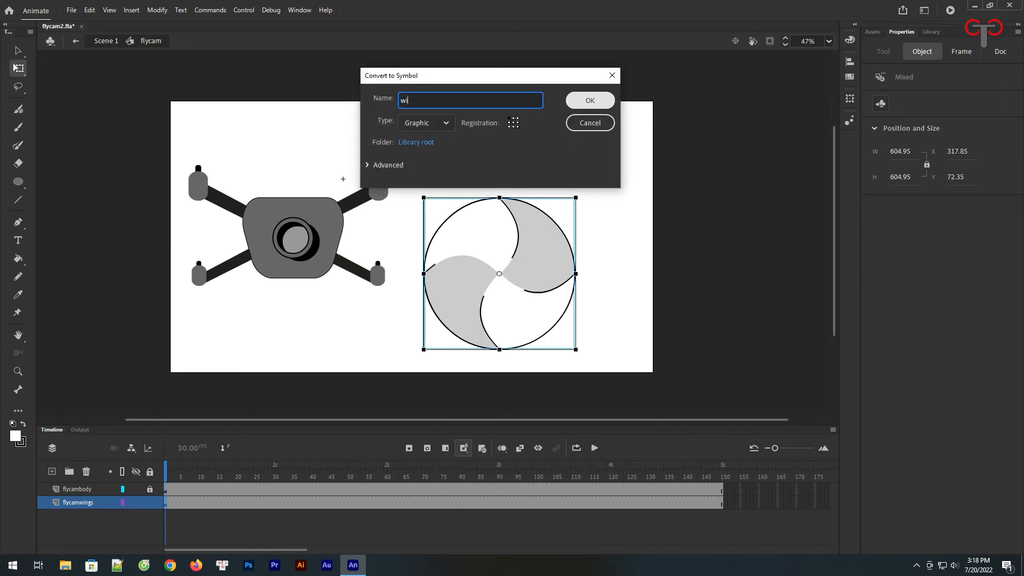
pyautogui.write('ng2')
pyautogui.press('Return')
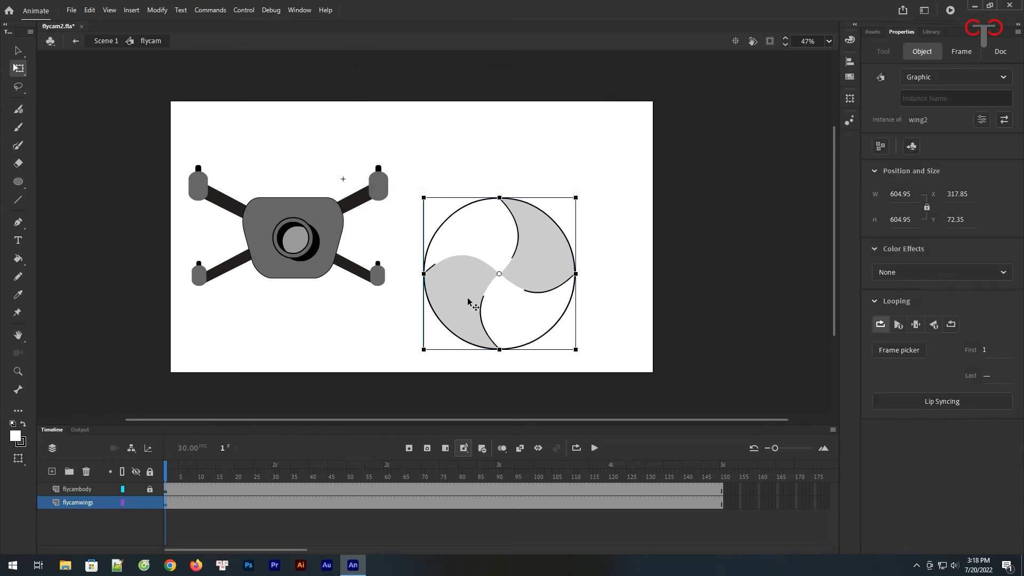
# Open the wing2 symbol, add a keyframe at frame 15 and create a classic tween between frames 1 and 15.
pyautogui.doubleClick(464, 299)
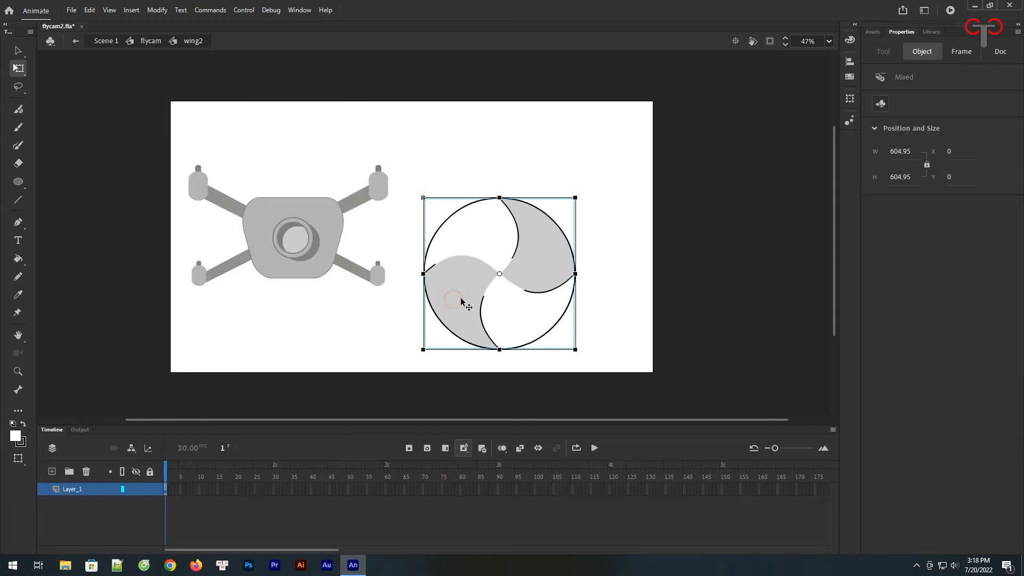
pyautogui.click(217, 492)
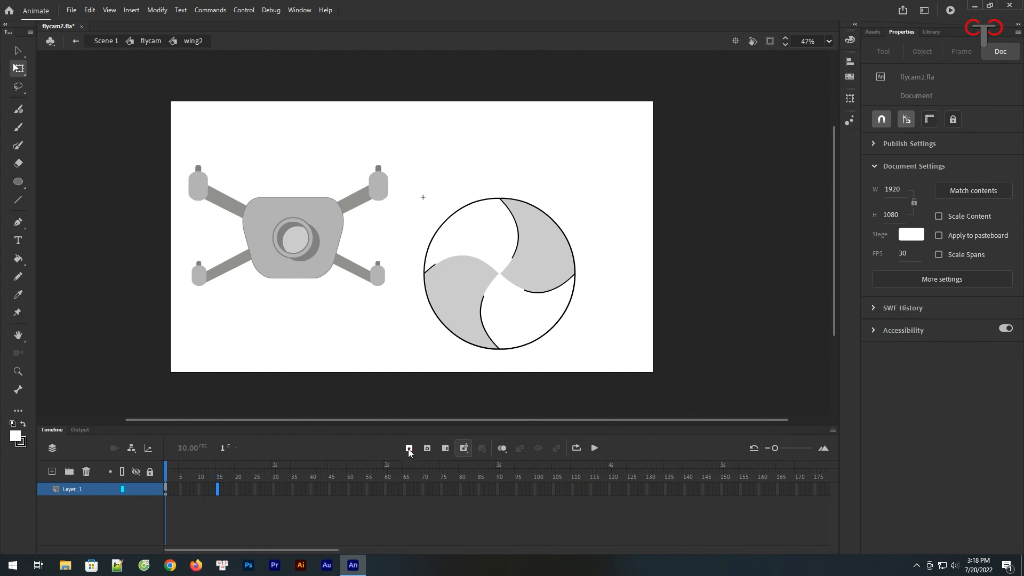
pyautogui.moveTo(218, 492); pyautogui.dragTo(165, 491)
pyautogui.rightClick(188, 489)
pyautogui.click(238, 177)
pyautogui.click(564, 311)
# Set the wing2 tween to rotate clockwise and return to the flycam symbol.
pyautogui.click(940, 199)
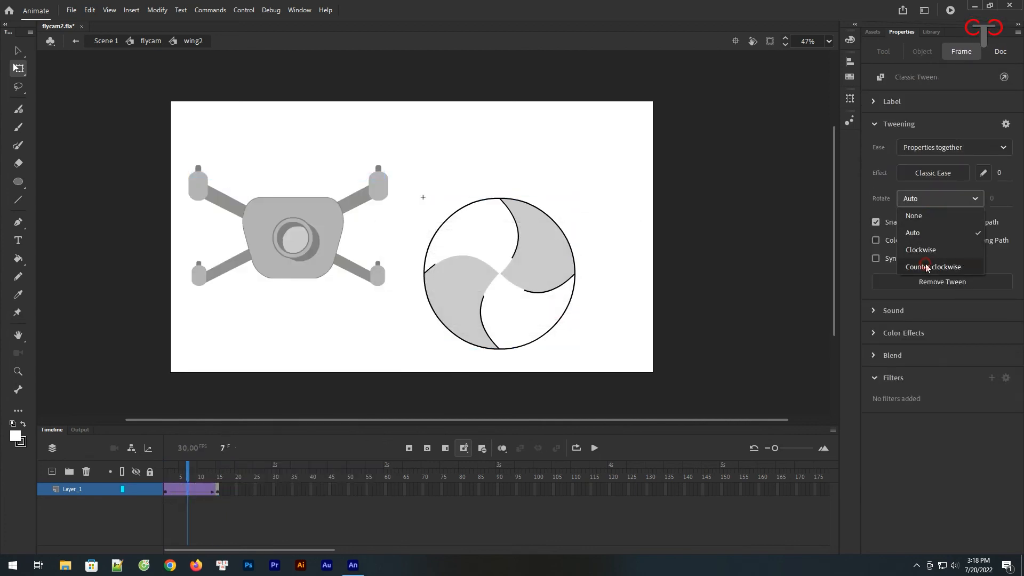
pyautogui.click(921, 250)
pyautogui.moveTo(190, 472); pyautogui.dragTo(165, 502)
pyautogui.hotkey('ctrl', 'e')
pyautogui.click(457, 288)
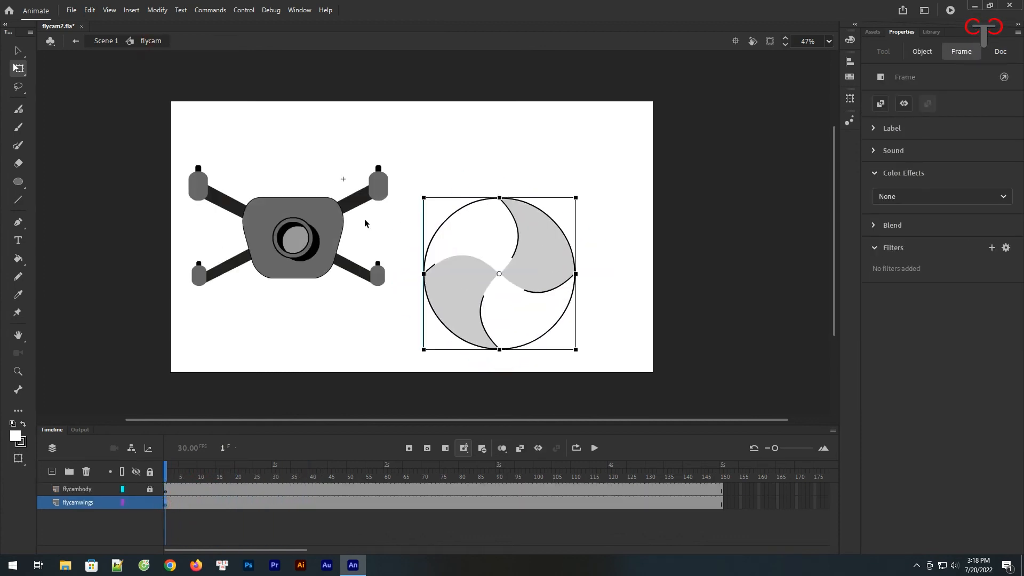
# Move the whole drone body on the flycambody layer to about the middle of the stage and lock that layer.
pyautogui.click(282, 252)
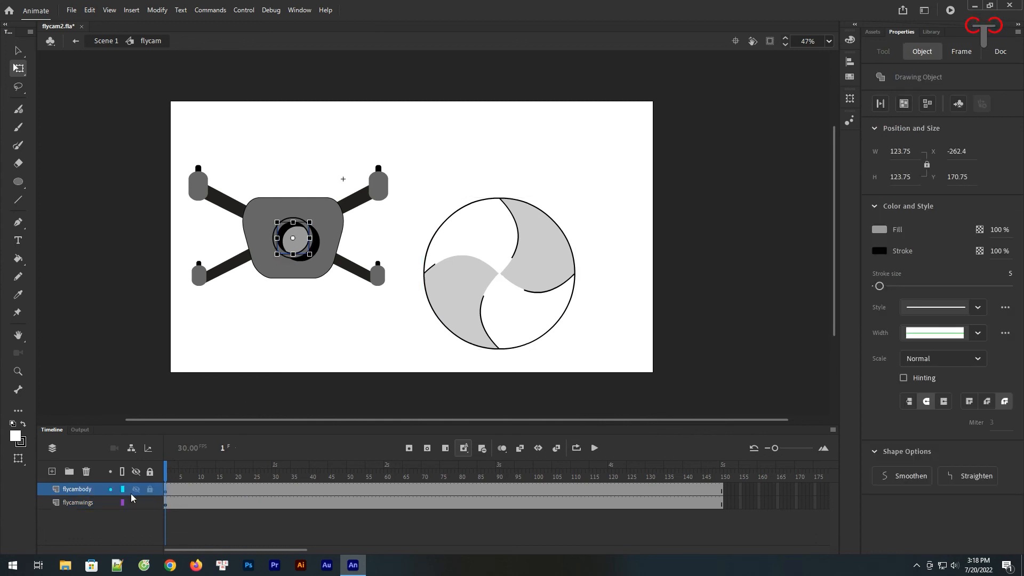
pyautogui.click(166, 490)
pyautogui.moveTo(327, 232); pyautogui.dragTo(436, 235)
pyautogui.click(149, 489)
# Move the wing2 instance clear of the drone body and scale it down to about 444 px wide.
pyautogui.click(166, 504)
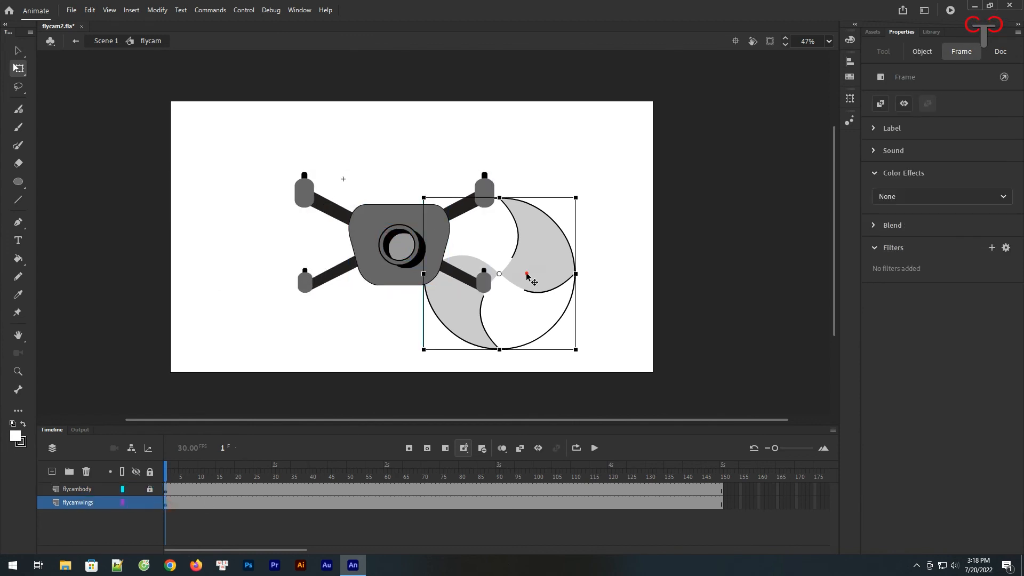
pyautogui.moveTo(527, 276); pyautogui.dragTo(596, 277)
pyautogui.moveTo(645, 351); pyautogui.dragTo(623, 332)
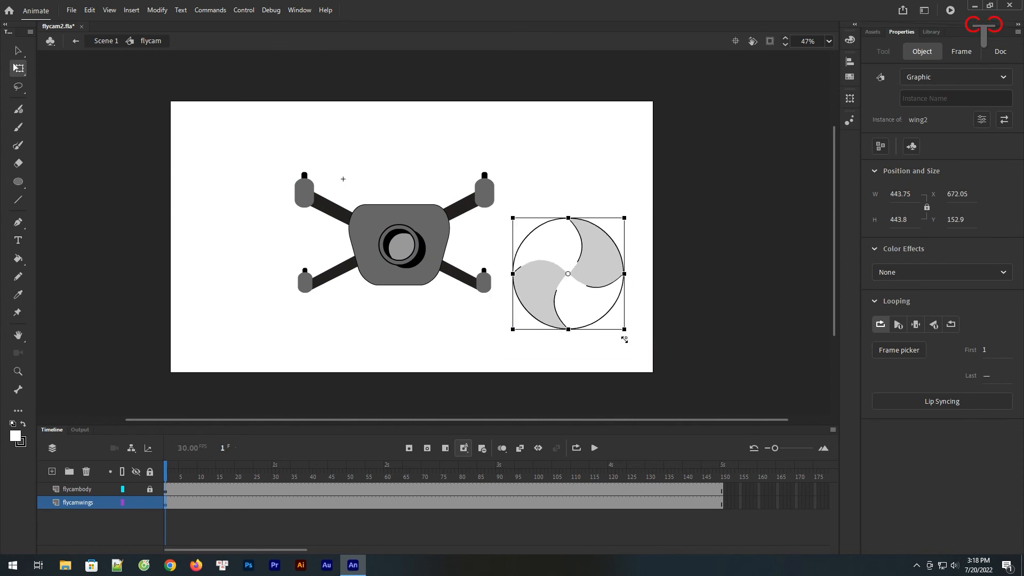
# Flatten the wing into an ellipse and place copies on all four rotor mounts, with smaller ones on the two lower mounts.
pyautogui.moveTo(568, 217); pyautogui.dragTo(499, 265)
pyautogui.press('Up')
pyautogui.press('Up')
pyautogui.press('Up')
pyautogui.press('Up')
pyautogui.press('Up')
pyautogui.press('Up')
pyautogui.press('Right')
pyautogui.press('Right')
pyautogui.press('Right')
pyautogui.press('Right')
# Scrub through and play the flycam symbol's timeline to check the spinning wings.
pyautogui.moveTo(167, 468); pyautogui.dragTo(385, 469)
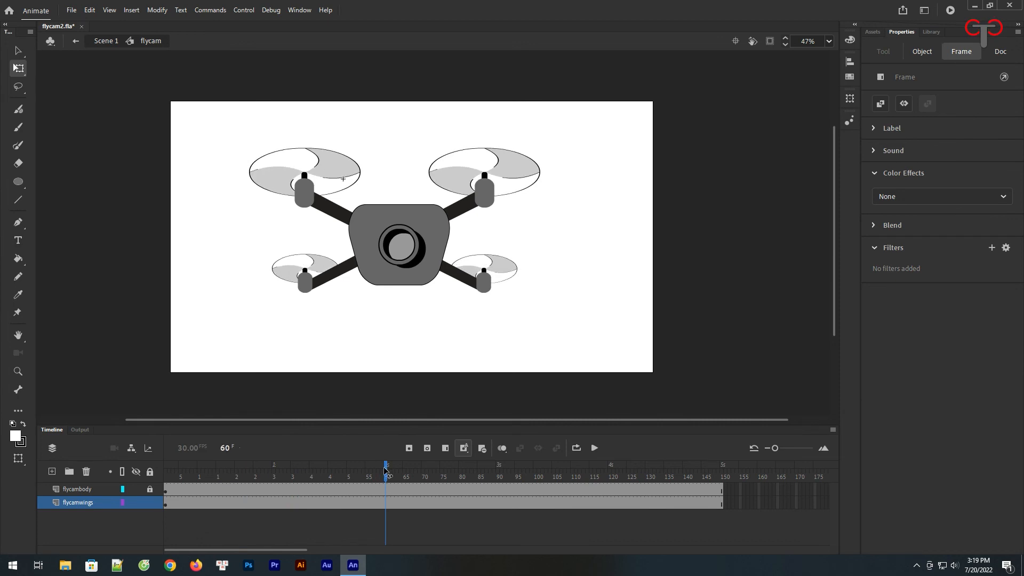
pyautogui.click(387, 477)
pyautogui.moveTo(277, 482); pyautogui.dragTo(165, 479)
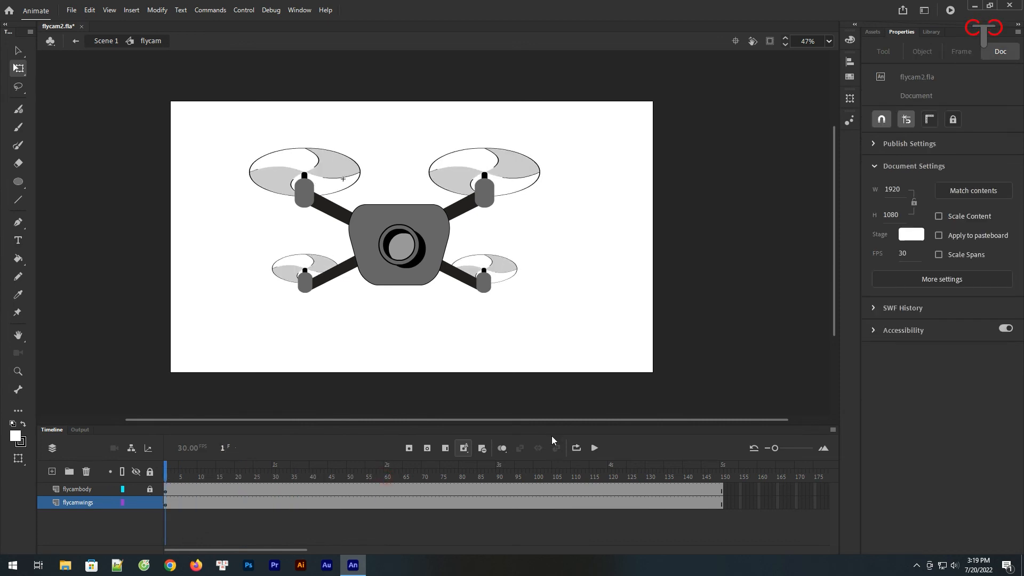
pyautogui.click(595, 448)
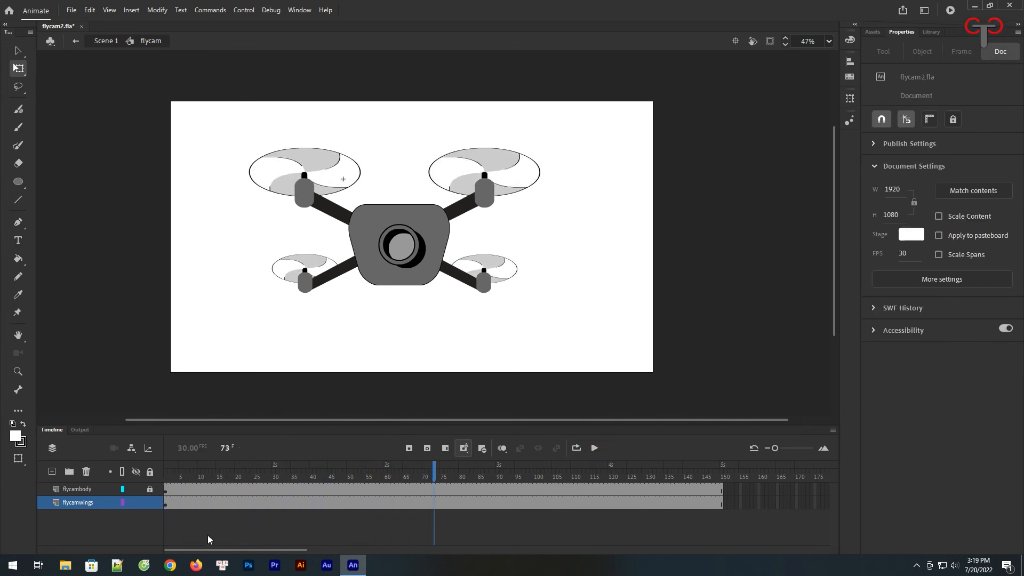
# Return to Scene 1, extend the flycam layer to frame 150 and preview the animation.
pyautogui.click(102, 41)
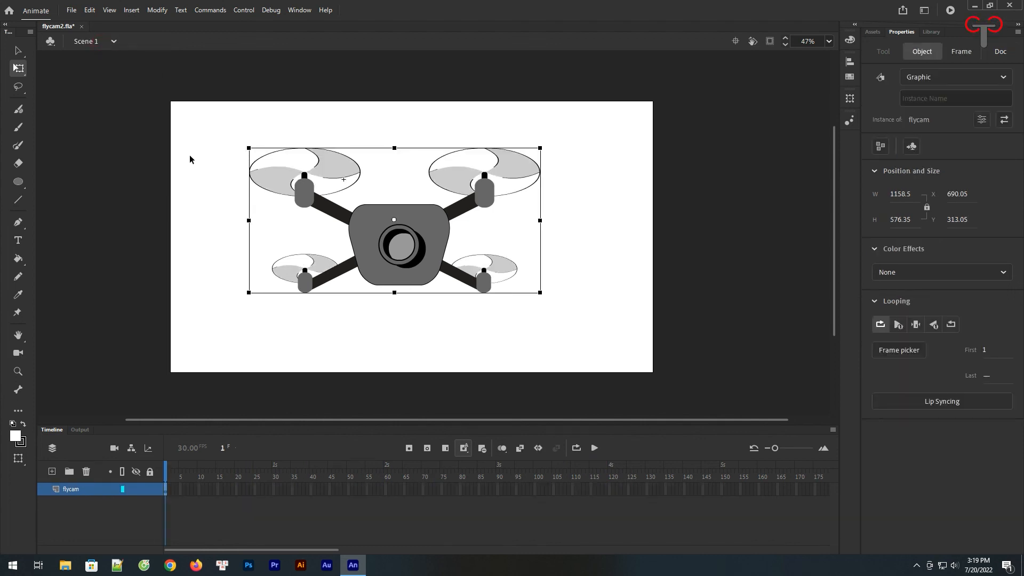
pyautogui.click(723, 490)
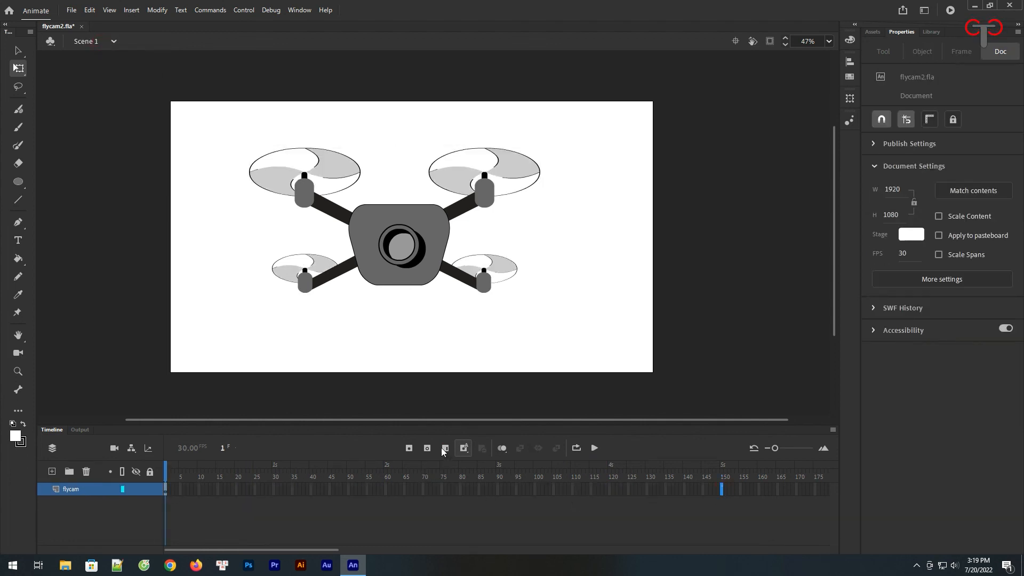
pyautogui.press('F5')
pyautogui.click(595, 448)
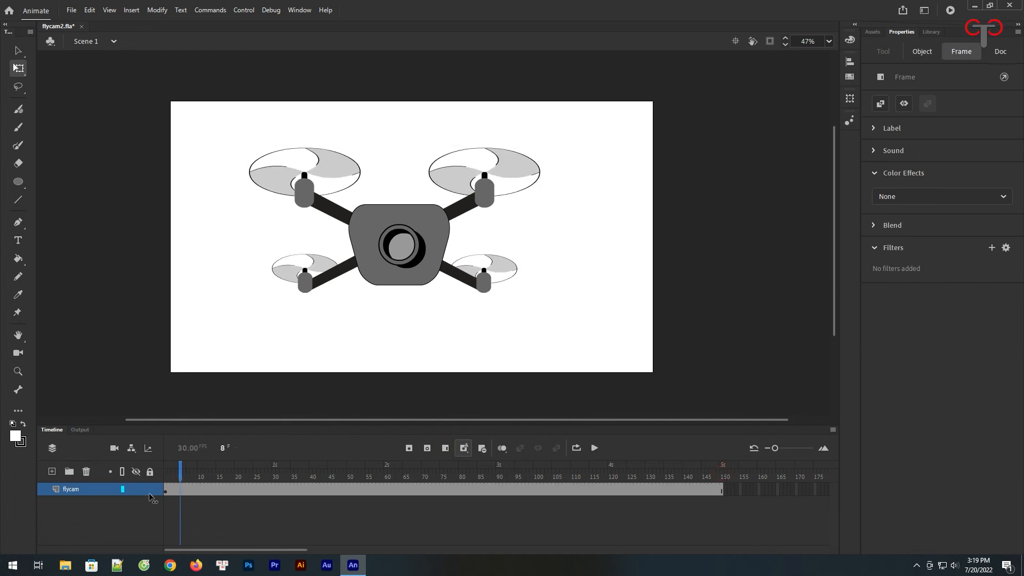
pyautogui.click(595, 448)
pyautogui.moveTo(447, 478); pyautogui.dragTo(159, 508)
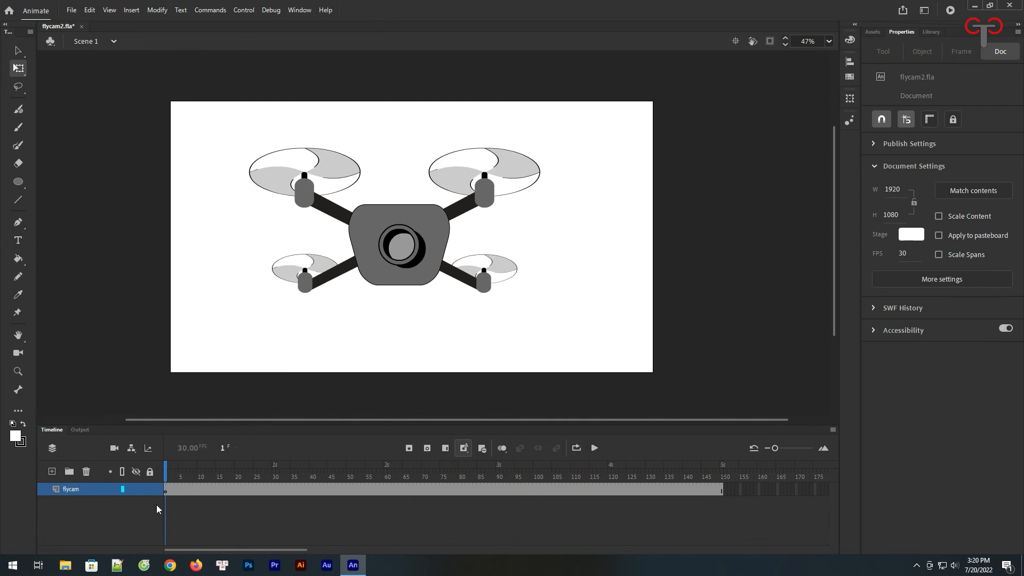
# Scale the flycam instance down to about 560 by 278 px and move it to the stage's lower-left area.
pyautogui.moveTo(579, 132); pyautogui.dragTo(247, 353)
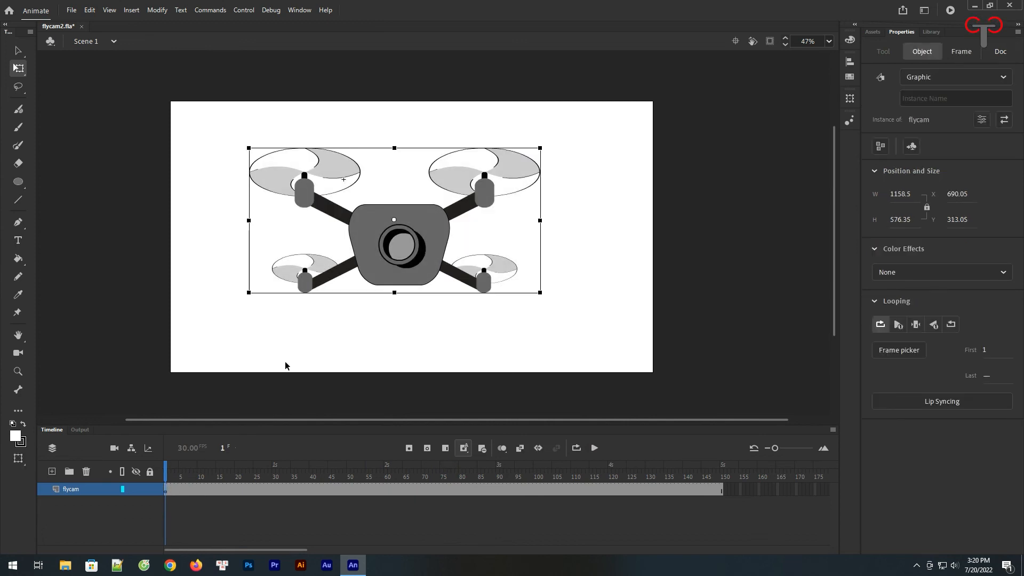
pyautogui.moveTo(539, 292); pyautogui.dragTo(466, 259)
pyautogui.moveTo(341, 246); pyautogui.dragTo(250, 313)
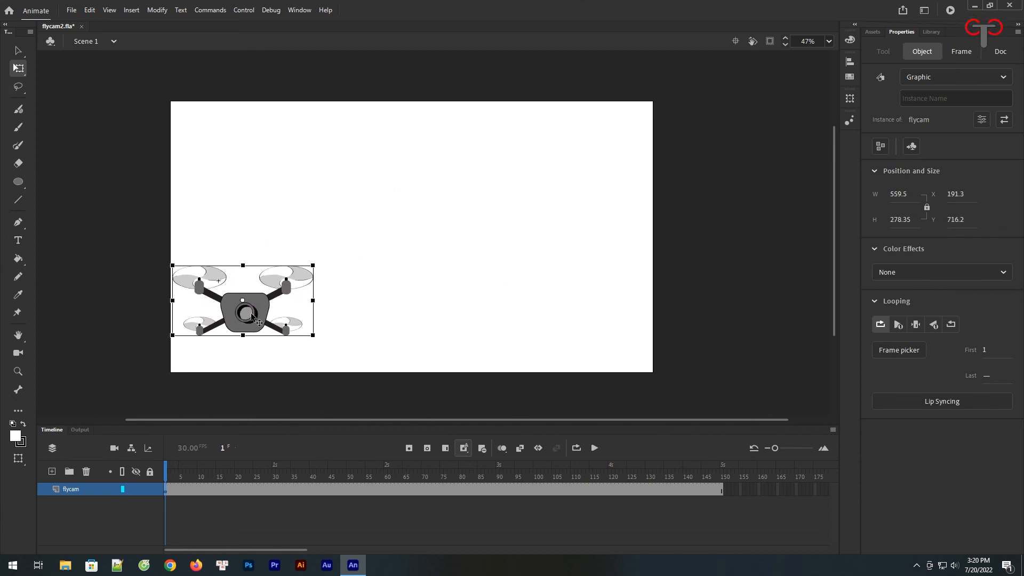
# Add a new layer above flycam and lock the flycam layer.
pyautogui.click(52, 472)
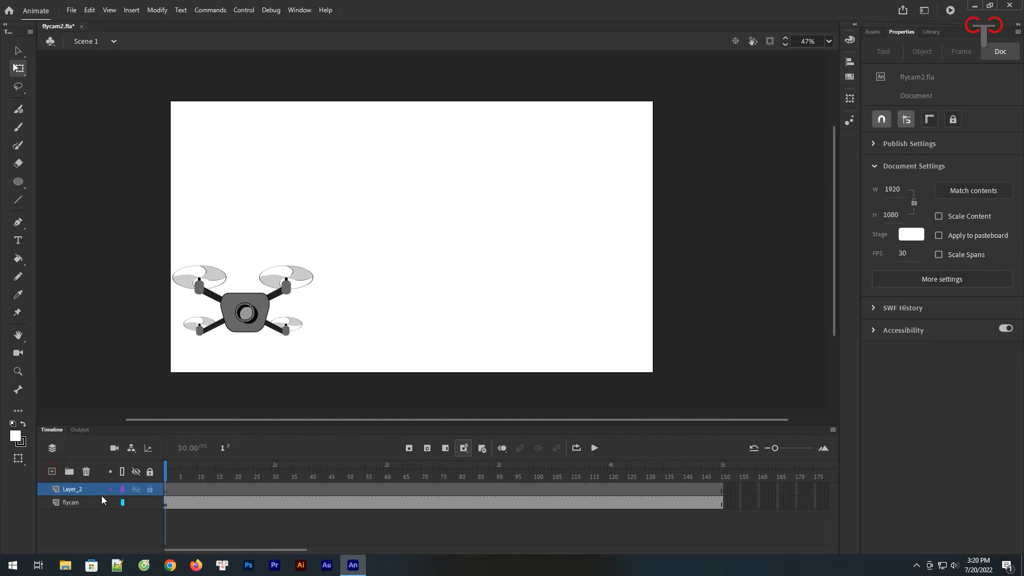
pyautogui.click(167, 492)
pyautogui.click(150, 503)
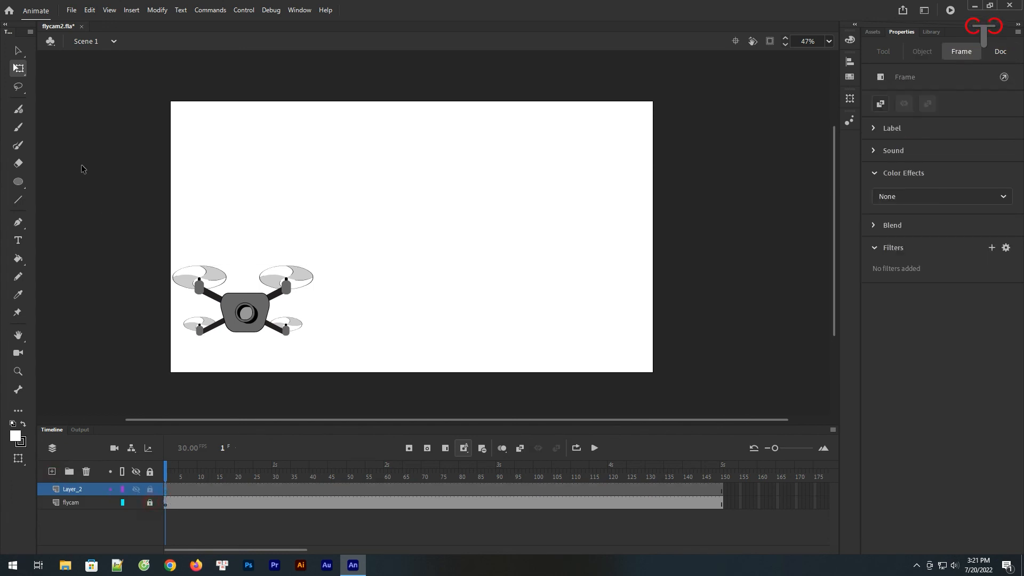
# Set the Classic Brush to size 1 with a black fill.
pyautogui.click(19, 128)
pyautogui.click(1008, 222)
pyautogui.write('1')
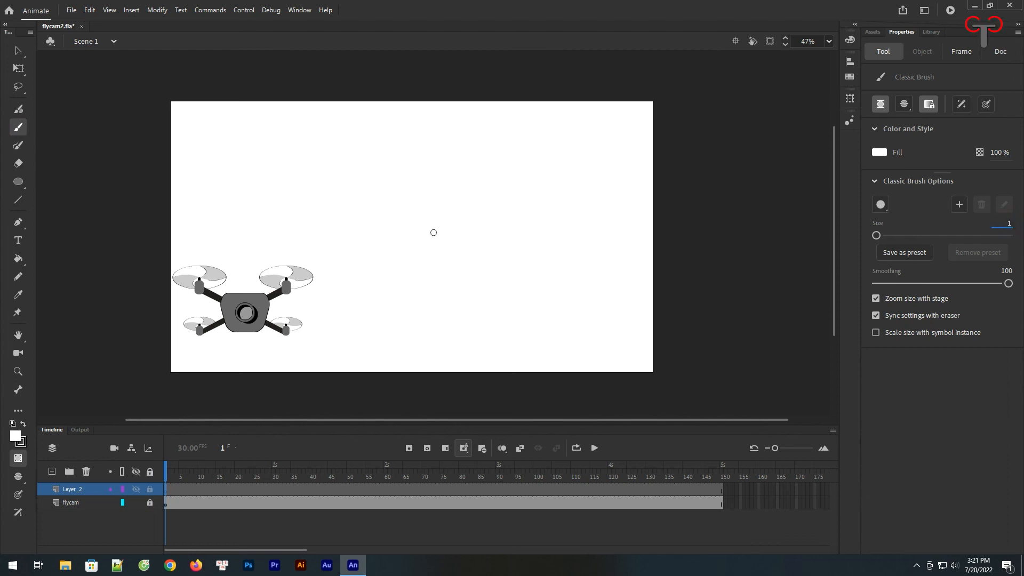
pyautogui.click(992, 341)
pyautogui.click(879, 152)
pyautogui.click(720, 185)
# Brush a winding flight path on Layer_2 from the stage's lower left, over a hump, into a large open loop.
pyautogui.moveTo(189, 312)
pyautogui.mouseDown()
pyautogui.moveTo(215, 275)
pyautogui.moveTo(282, 254)
pyautogui.moveTo(345, 195)
pyautogui.mouseUp()
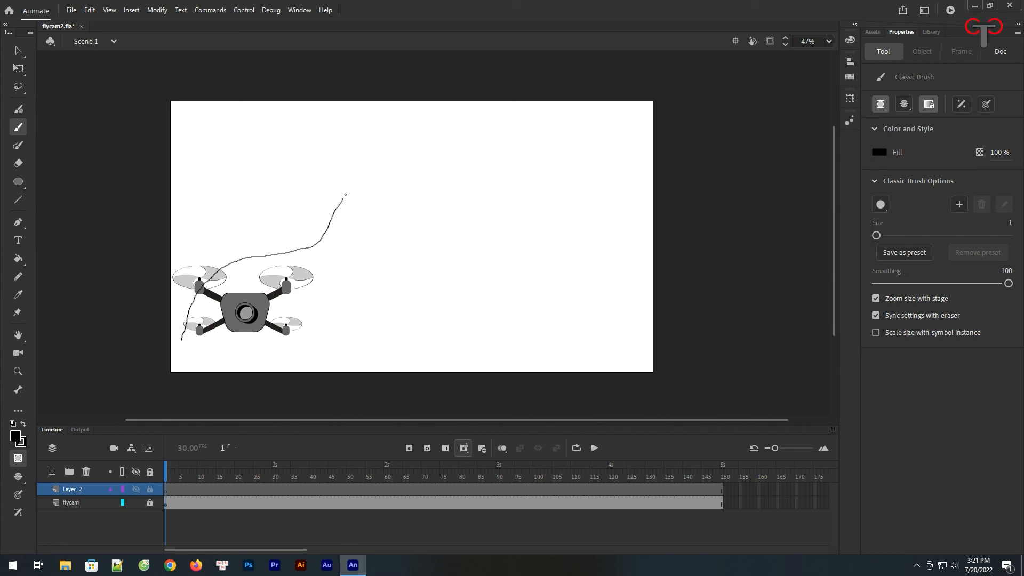
pyautogui.moveTo(398, 172); pyautogui.dragTo(452, 194)
pyautogui.moveTo(478, 293); pyautogui.dragTo(534, 282)
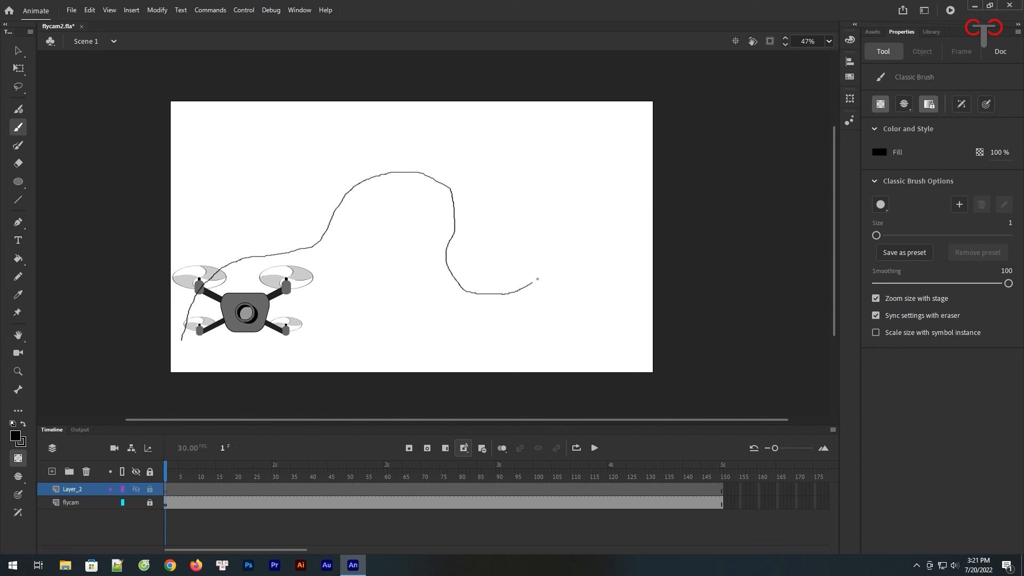
pyautogui.moveTo(570, 211); pyautogui.dragTo(574, 201)
pyautogui.moveTo(465, 169); pyautogui.dragTo(464, 170)
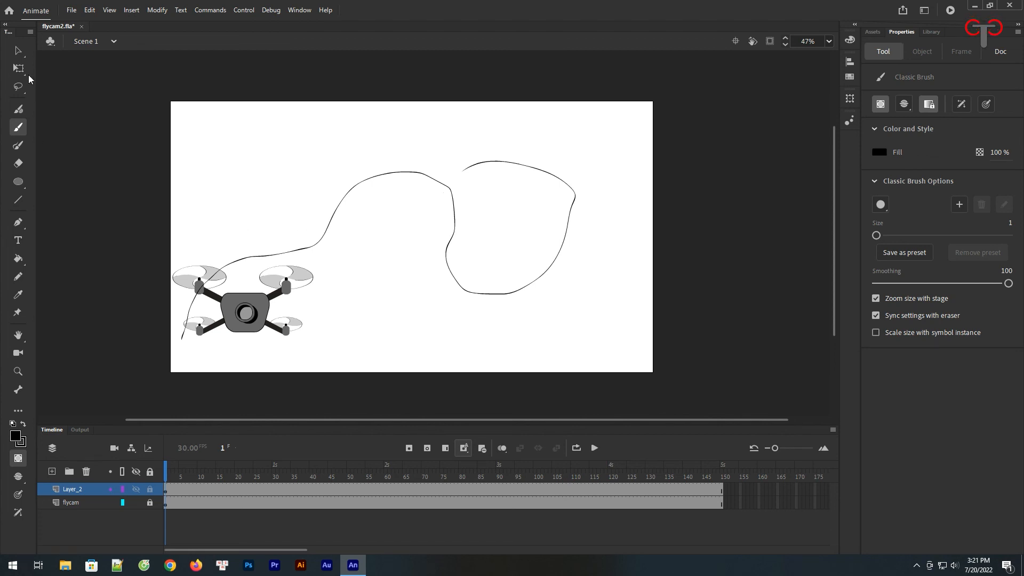
# Select the brushed flight path and smoothen it.
pyautogui.click(17, 50)
pyautogui.click(347, 199)
pyautogui.click(922, 288)
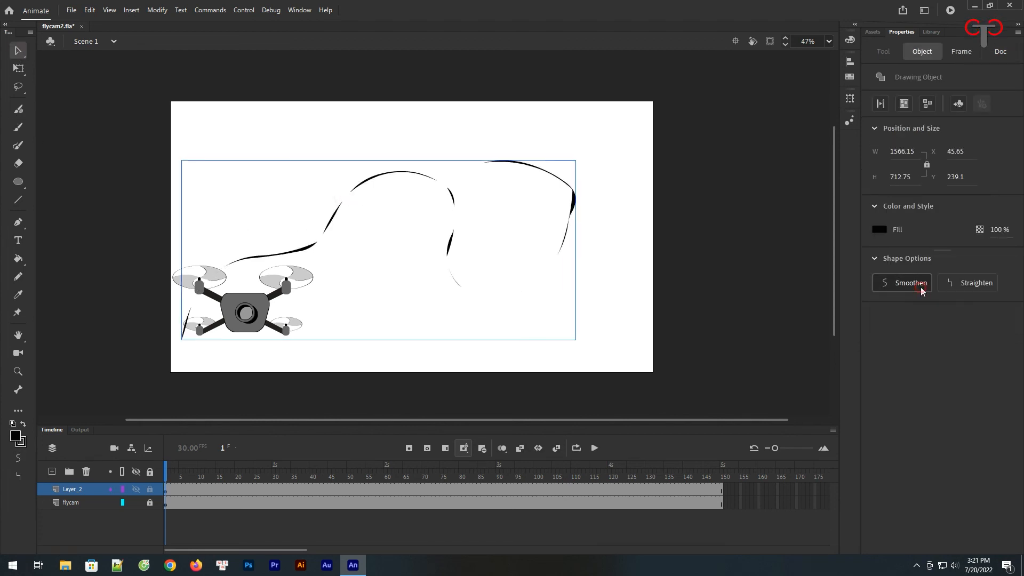
# Turn Layer_2 into a guide layer and nest the flycam layer beneath it.
pyautogui.rightClick(71, 491)
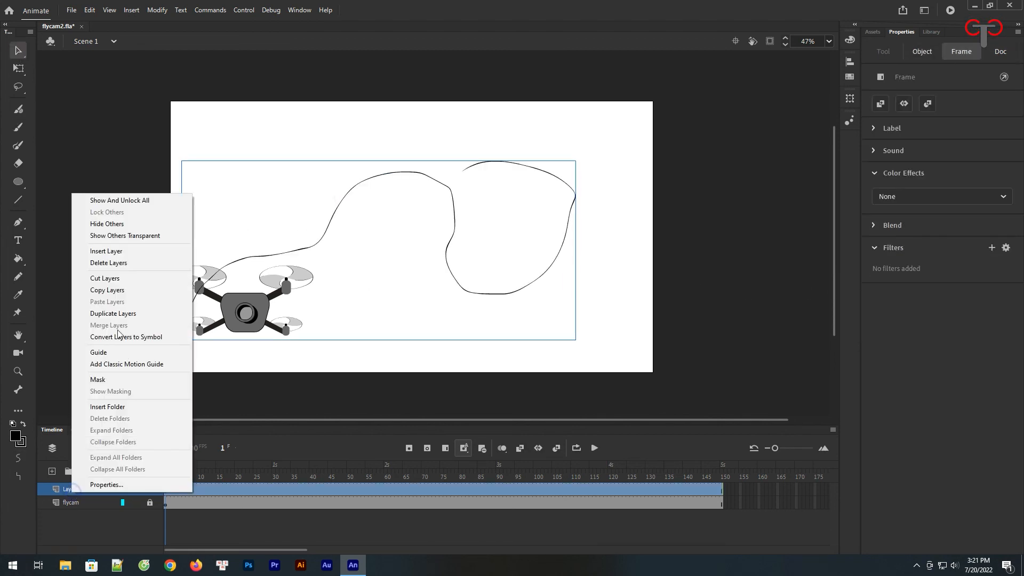
pyautogui.click(94, 353)
pyautogui.click(102, 502)
pyautogui.moveTo(102, 503); pyautogui.dragTo(161, 510)
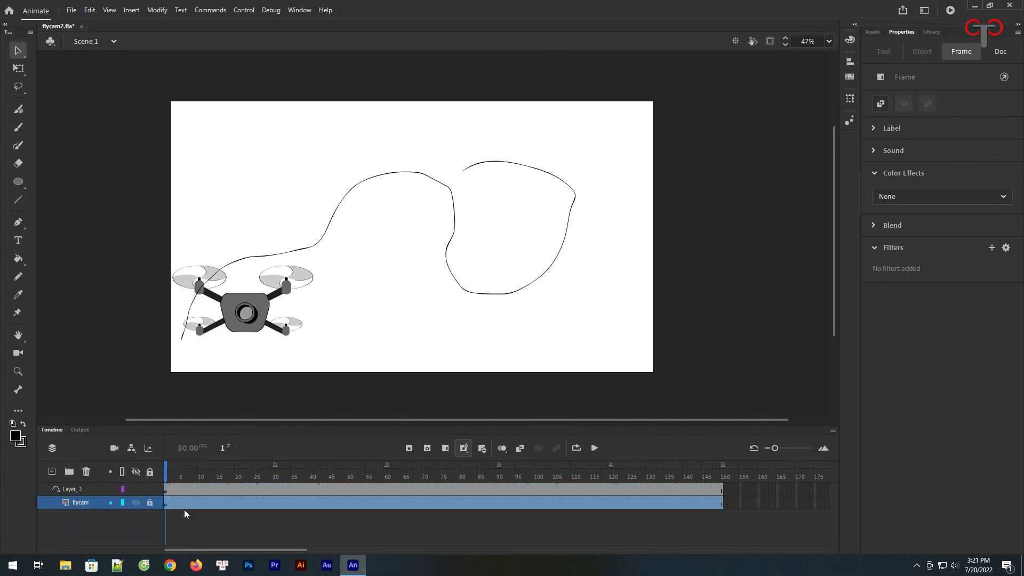
# Unlock the flycam layer, place the flycam on the path's left part at frame 1 and near its far end in a frame 150 keyframe.
pyautogui.click(250, 327)
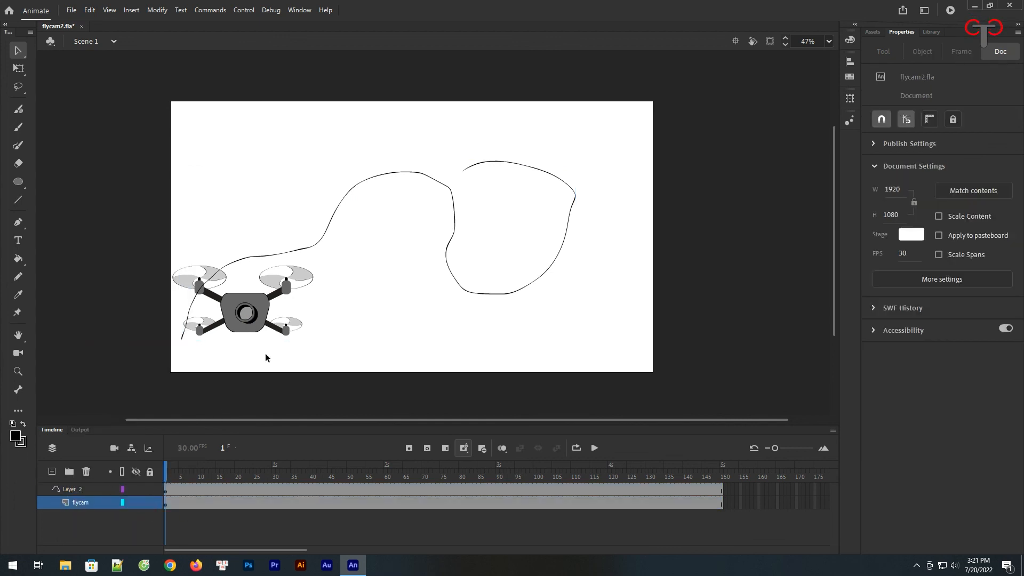
pyautogui.moveTo(254, 324); pyautogui.dragTo(239, 289)
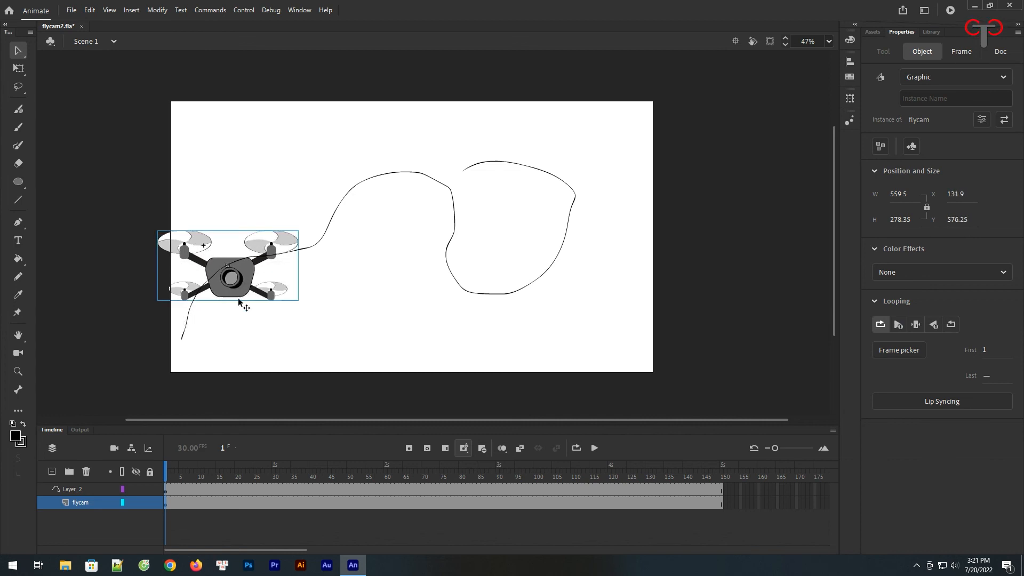
pyautogui.click(722, 503)
pyautogui.moveTo(234, 280); pyautogui.dragTo(482, 179)
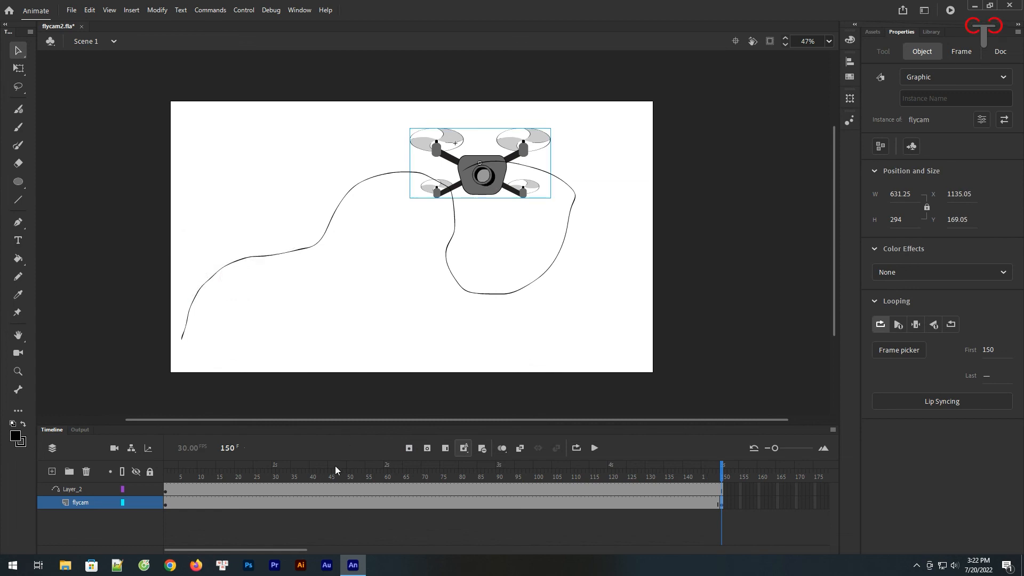
# Create a classic tween on the flycam layer and play the flight along the guide path.
pyautogui.rightClick(348, 502)
pyautogui.click(394, 190)
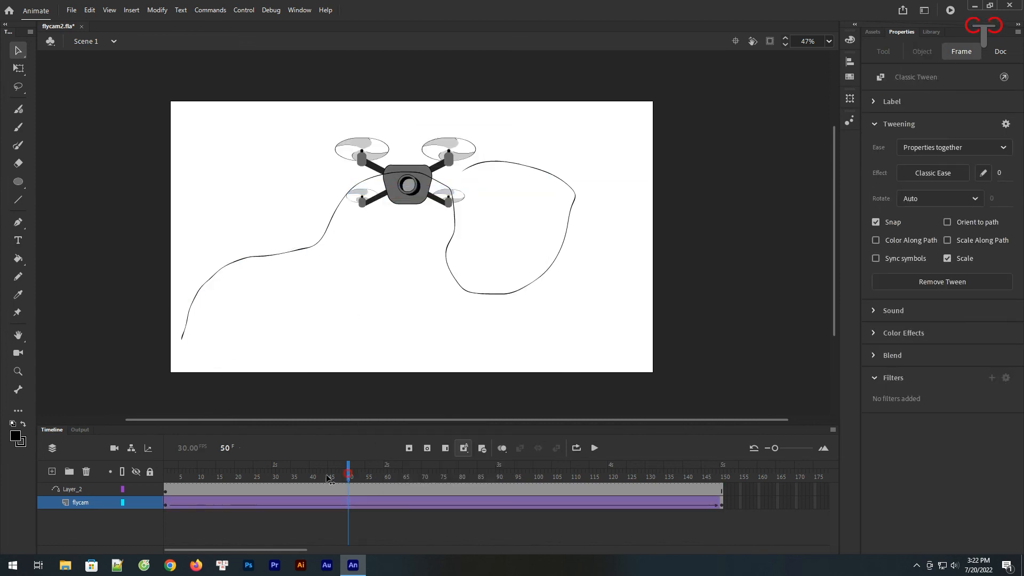
pyautogui.moveTo(331, 481); pyautogui.dragTo(165, 476)
pyautogui.click(595, 449)
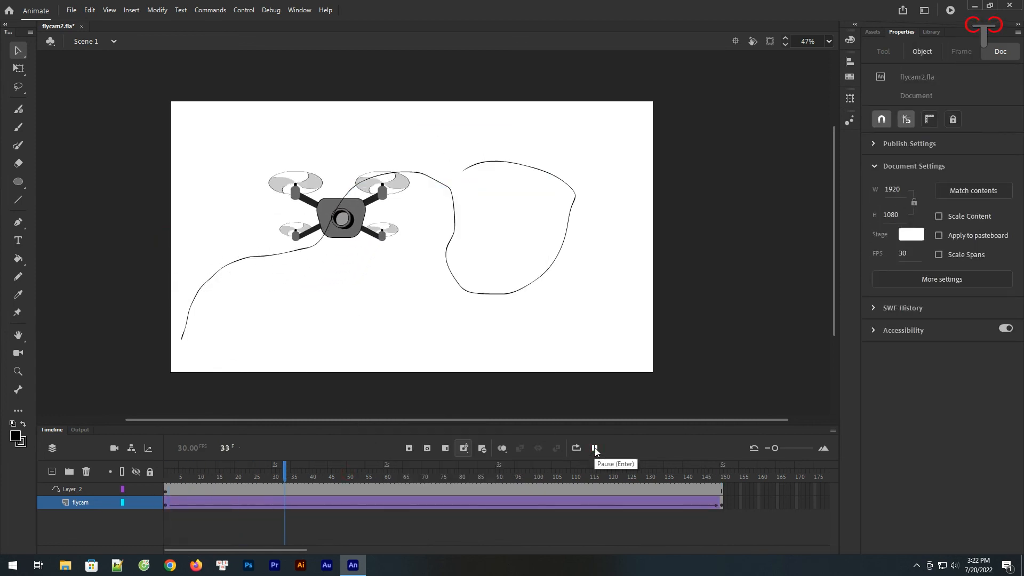
pyautogui.click(595, 449)
# Insert extra frames on both Layer_2 and flycam to lengthen the flight, and test the movie.
pyautogui.moveTo(306, 492); pyautogui.dragTo(462, 502)
pyautogui.press('F5')
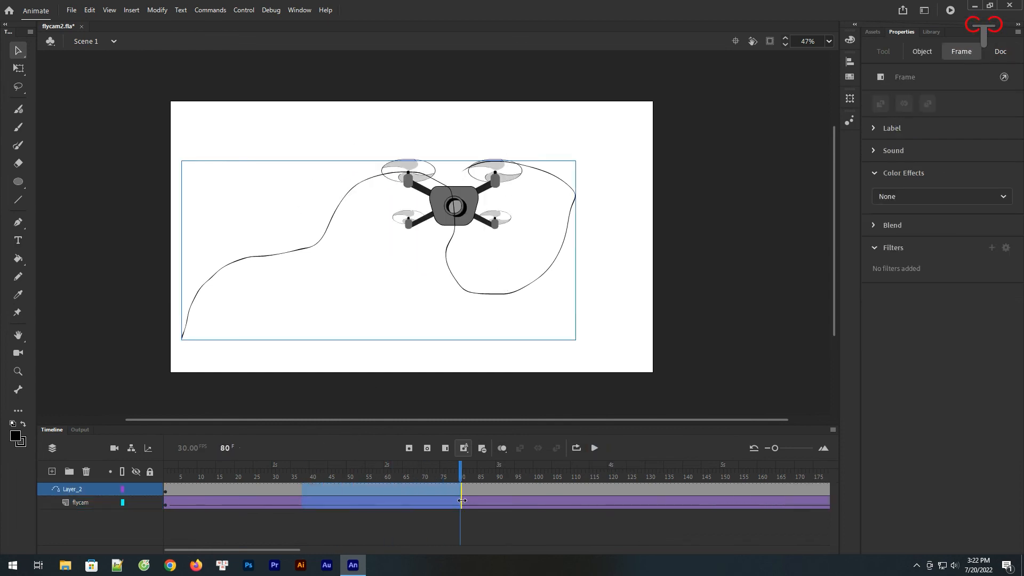
pyautogui.hotkey('ctrl', 'Return')
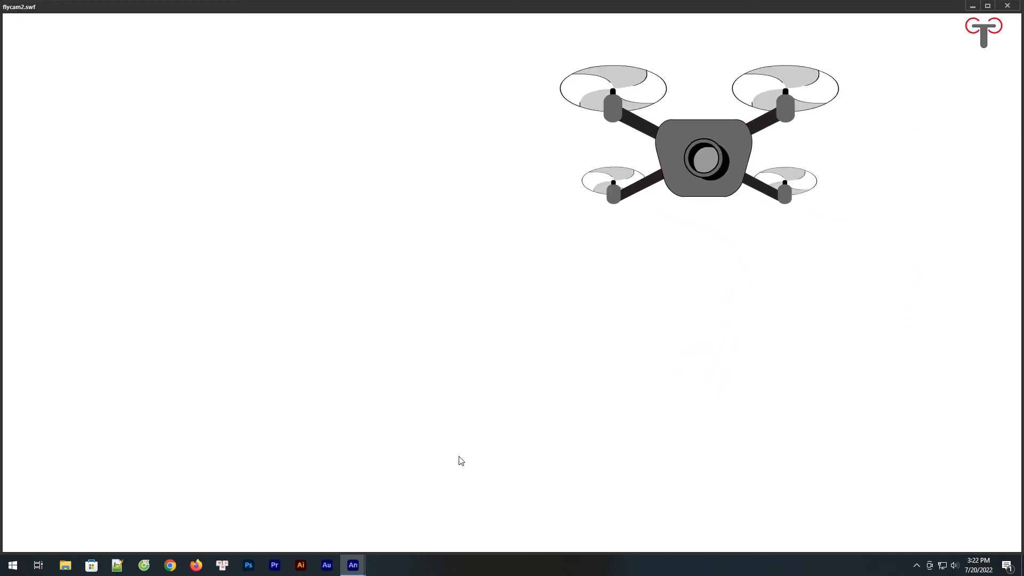
pyautogui.click(1007, 6)
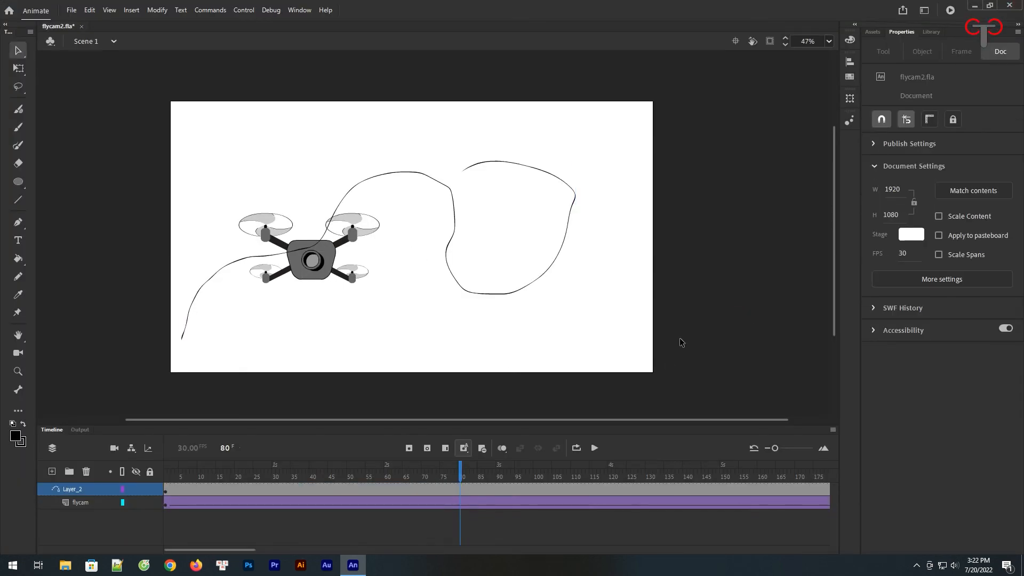